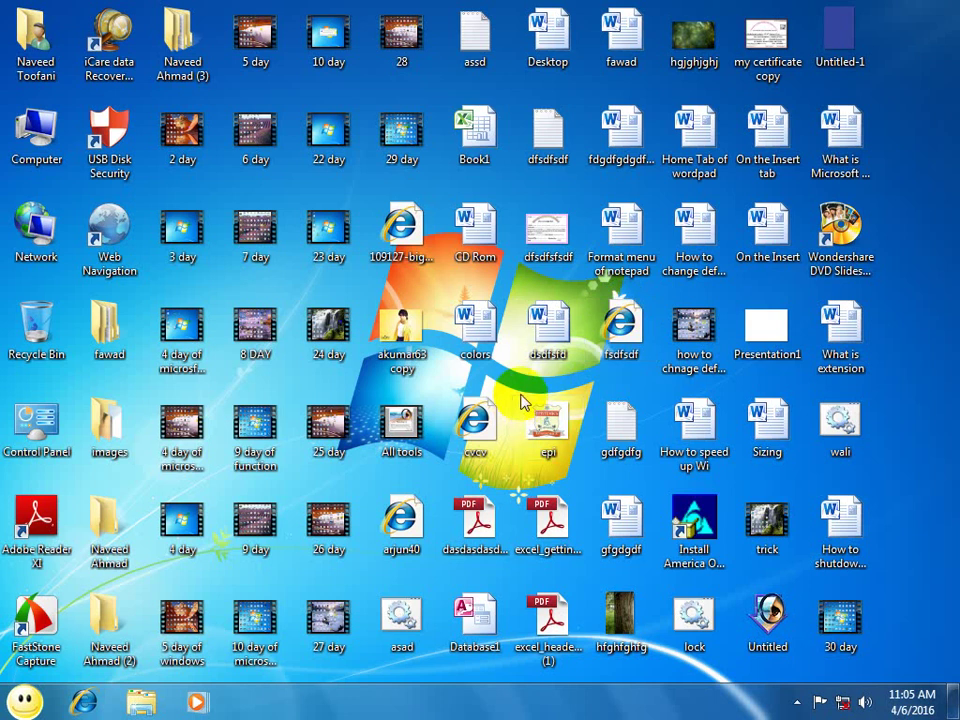
# Step: Launch Microsoft Word by running winword from the Run dialog
pyautogui.press('super+r')
pyautogui.write('win')
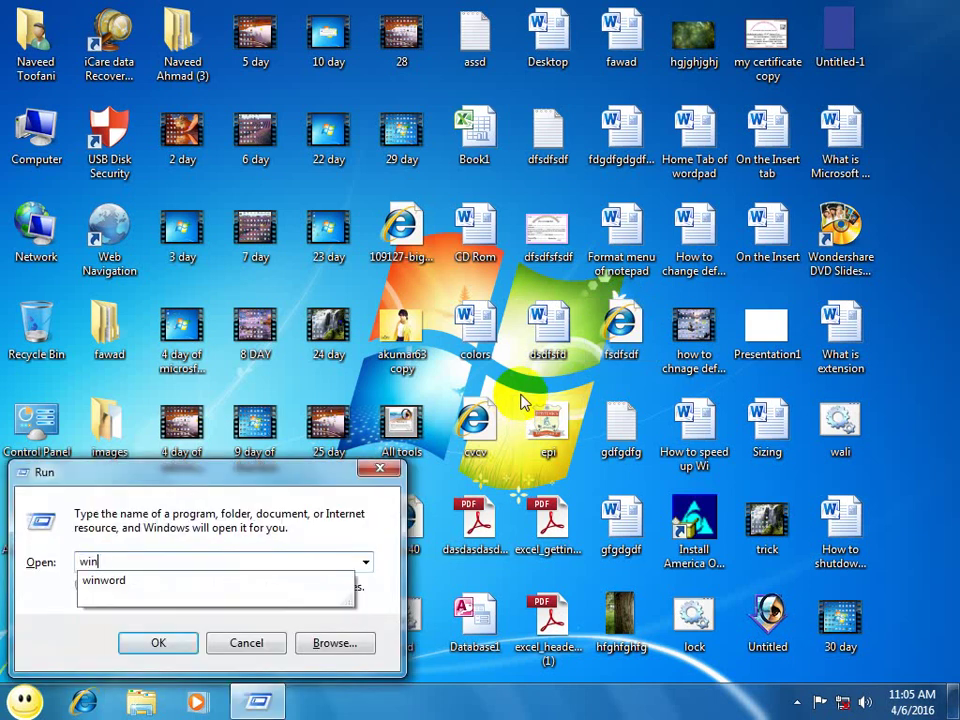
pyautogui.write('word')
pyautogui.press('Return')
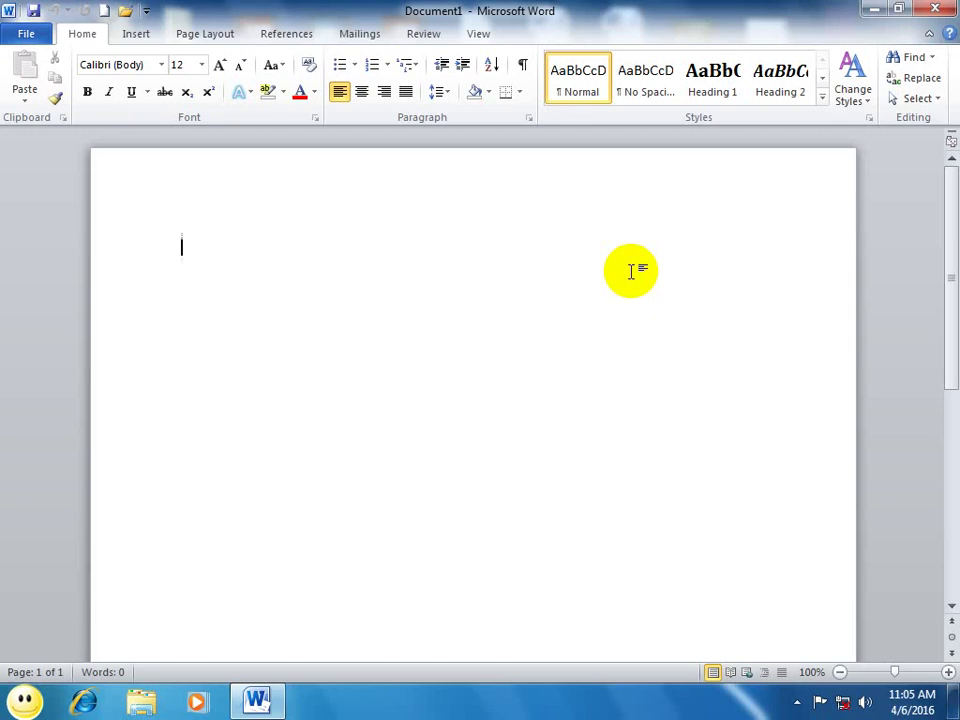
# Step: Turn a typed +===+===+===+ line into a three-column table and add extra rows with Tab
pyautogui.click(493, 93)
pyautogui.write('+')
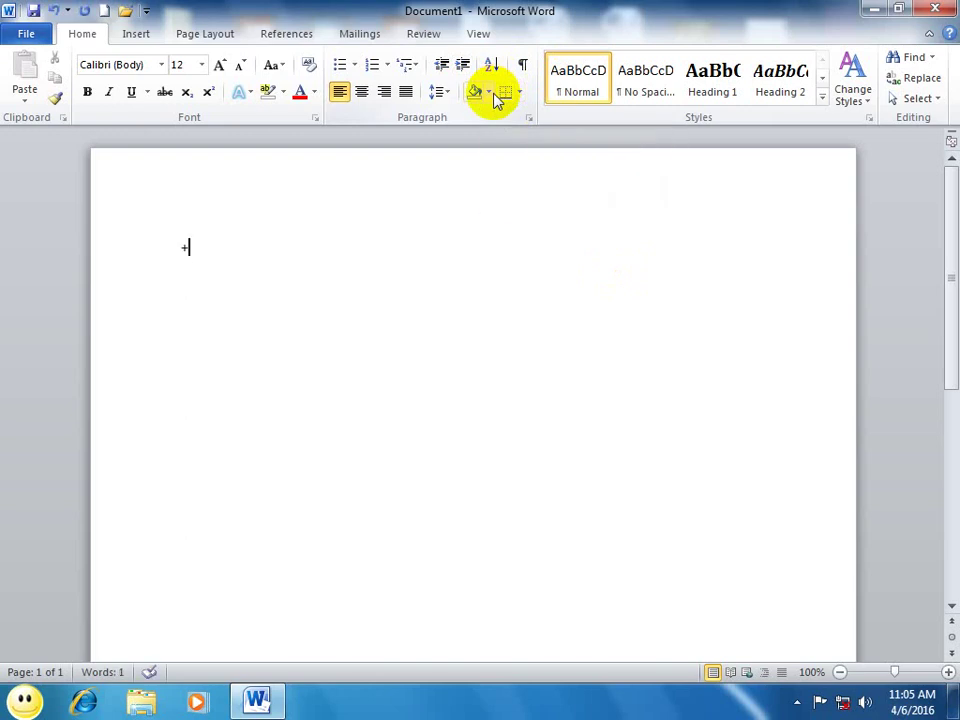
pyautogui.write('===================')
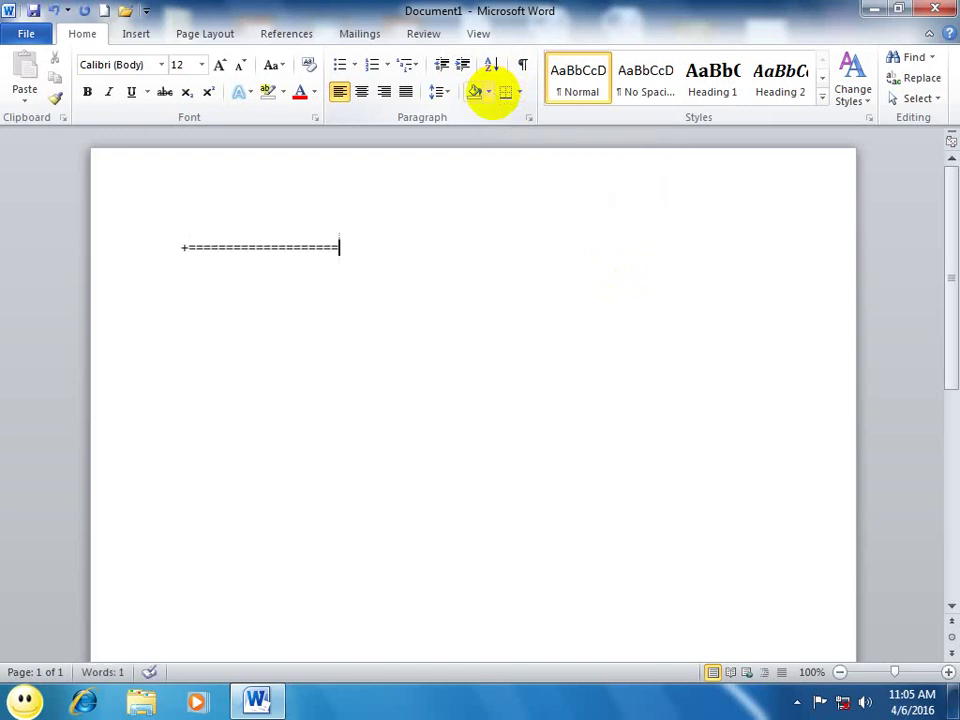
pyautogui.write('+===================+=================')
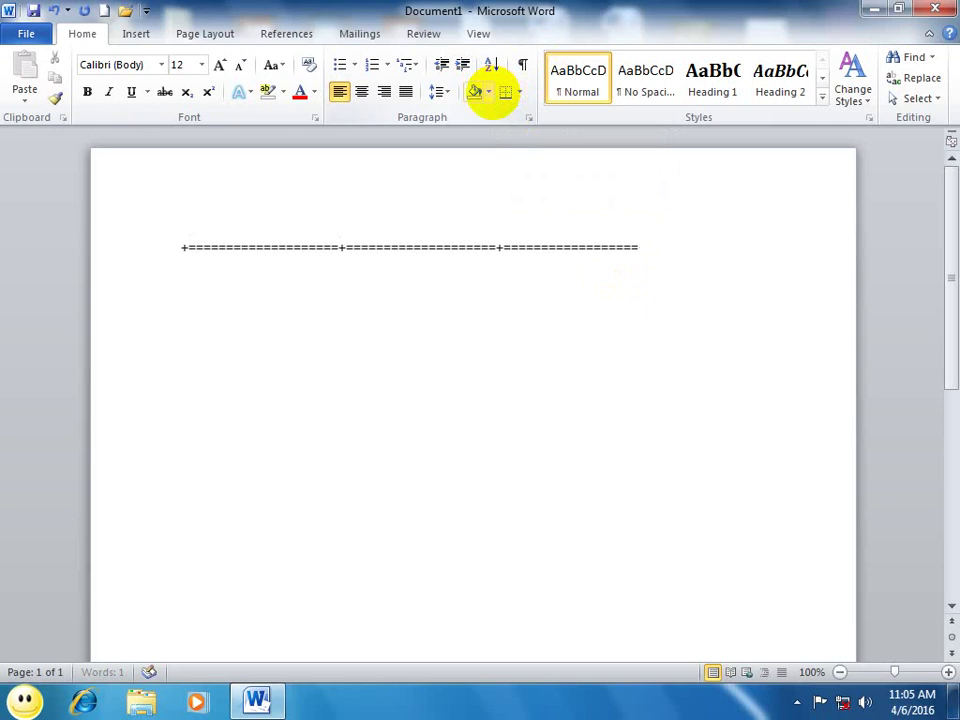
pyautogui.write('+')
pyautogui.press('Return')
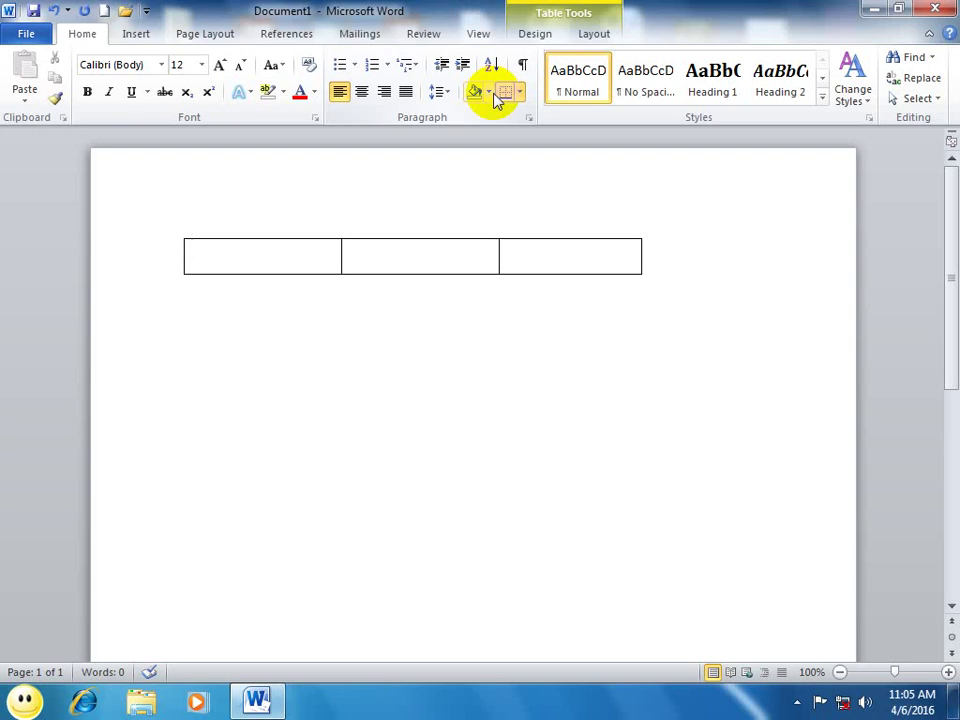
pyautogui.press('Tab')
pyautogui.press('Tab')
pyautogui.press('Tab')
pyautogui.press('Tab')
pyautogui.press('Tab')
pyautogui.press('Tab')
pyautogui.press('Tab')
pyautogui.press('Tab')
pyautogui.press('Tab')
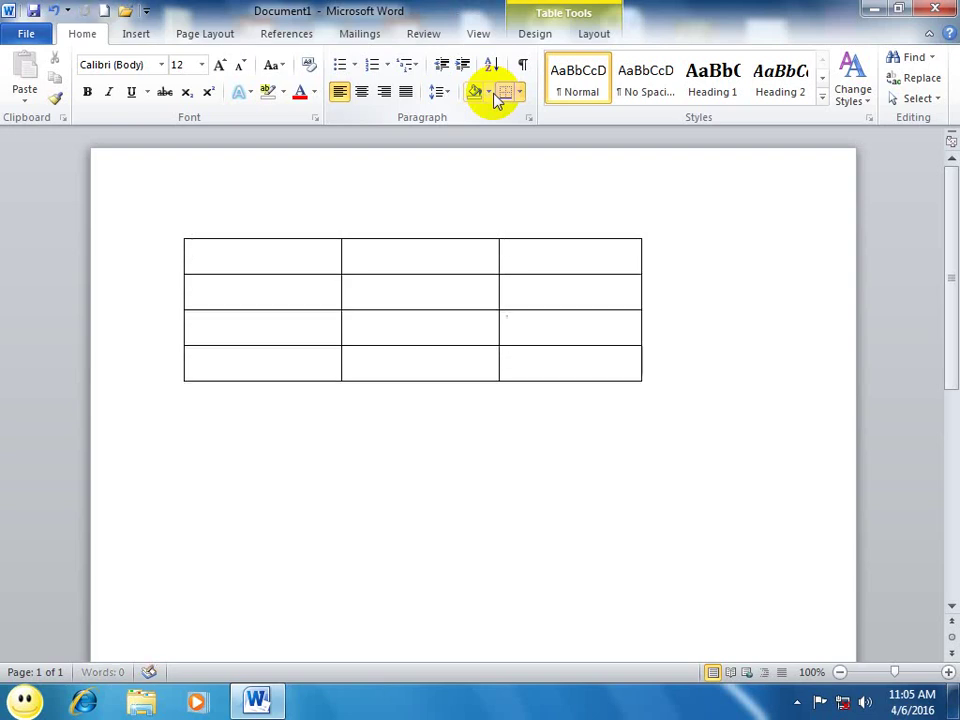
pyautogui.press('Down')
pyautogui.press('Tab')
pyautogui.press('Tab')
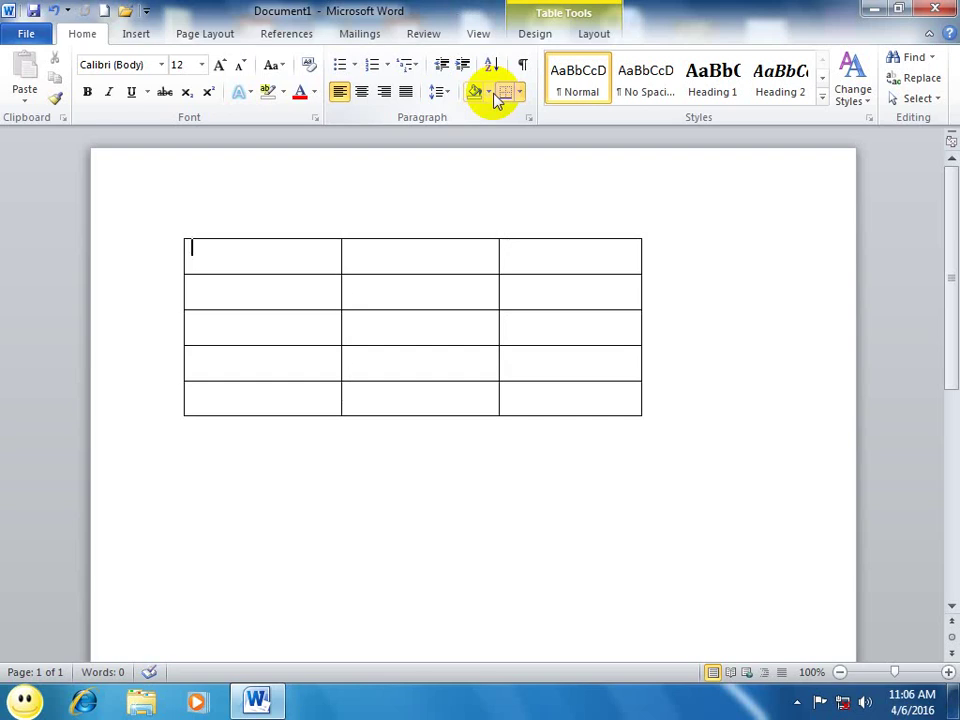
# Step: Type the headings Name, Program and Fees, correcting the 'feese' typo to Fees
pyautogui.write('name')
pyautogui.press('Tab')
pyautogui.write('progr')
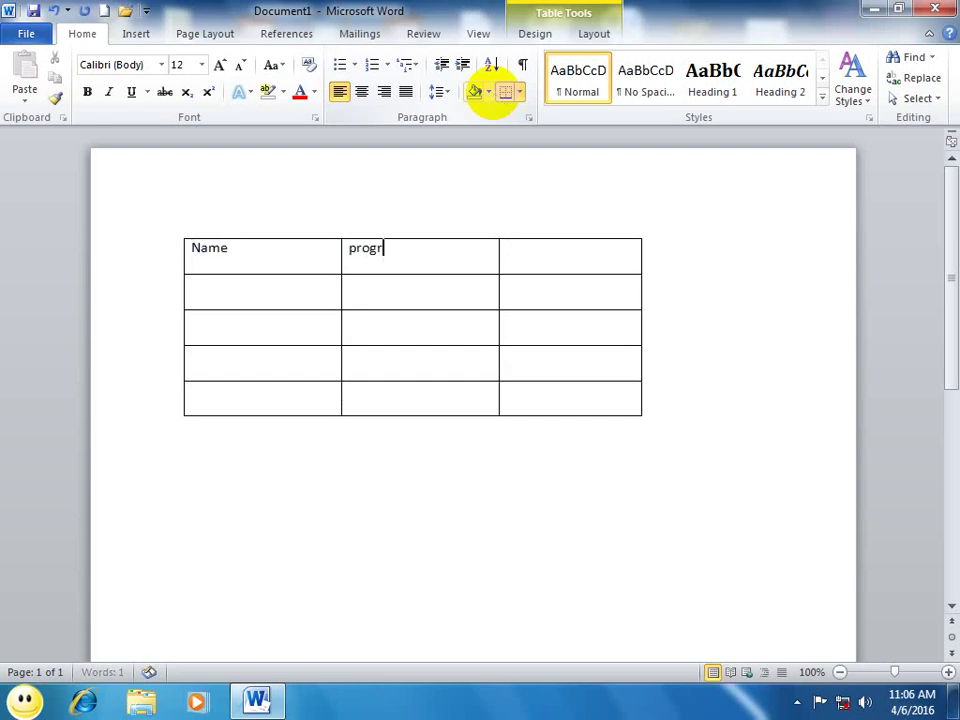
pyautogui.write('am')
pyautogui.press('Tab')
pyautogui.write('feese')
pyautogui.press('Tab')
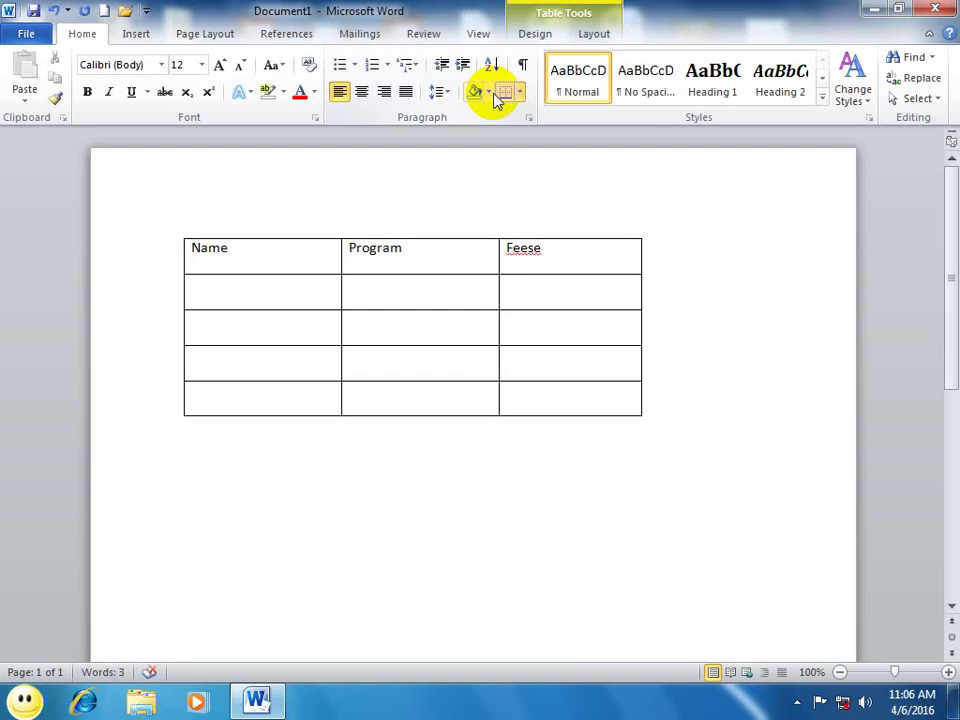
pyautogui.click(553, 257)
pyautogui.press('BackSpace')
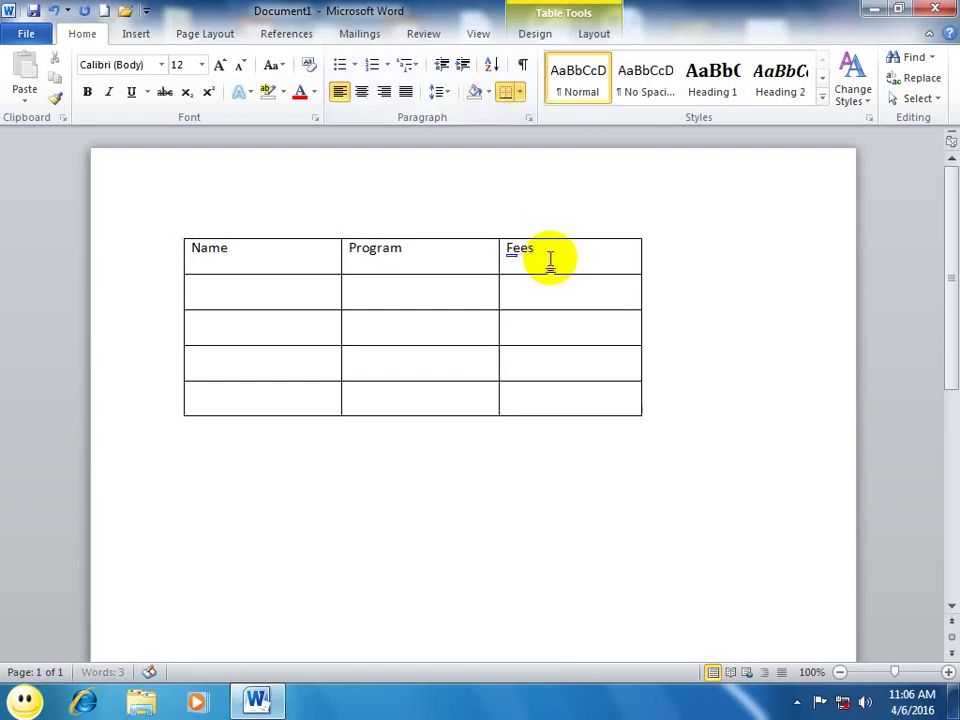
# Step: Fill rows 2 and 3 with names and the entries Excel 1000 and Windows 2000
pyautogui.click(305, 288)
pyautogui.write('za')
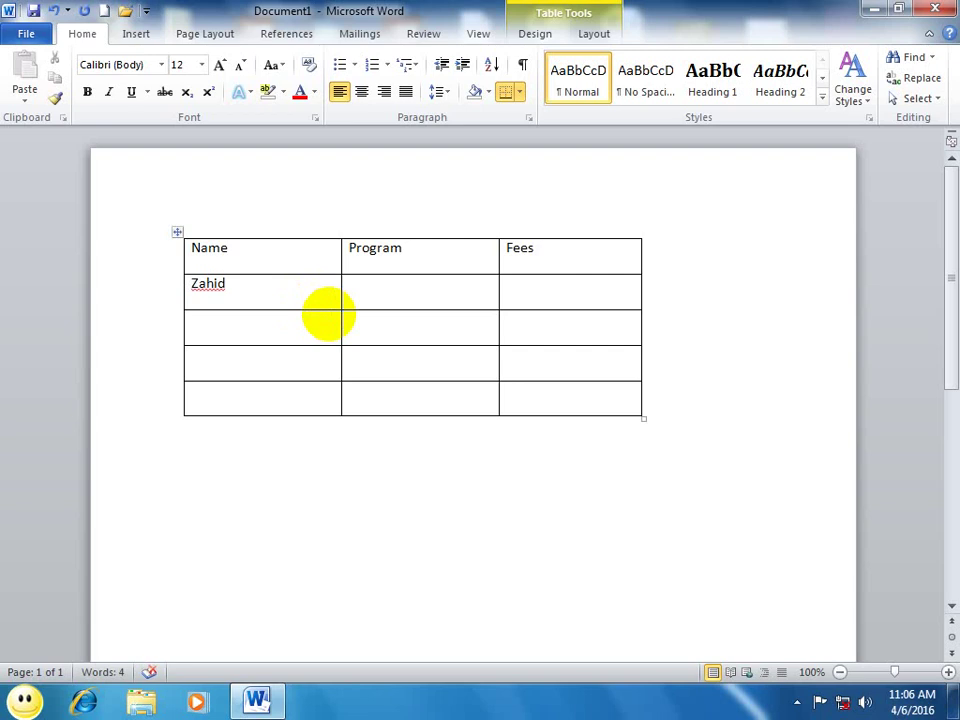
pyautogui.write(' Exce')
pyautogui.write('l')
pyautogui.press('Tab')
pyautogui.write('1000')
pyautogui.press('Tab')
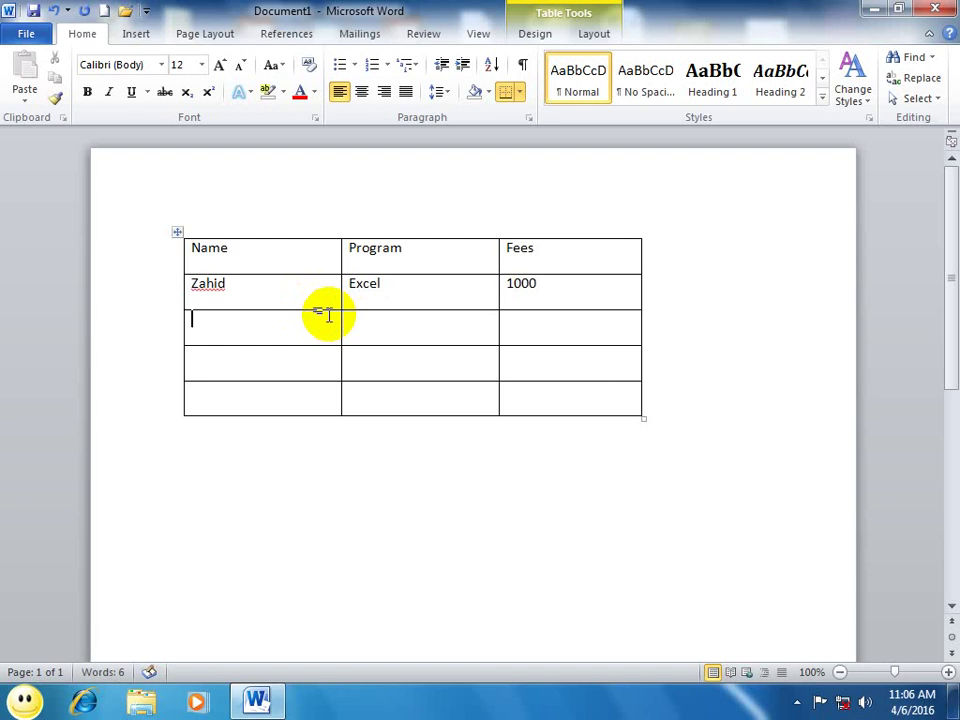
pyautogui.write('n')
pyautogui.write('aveed')
pyautogui.press('Tab')
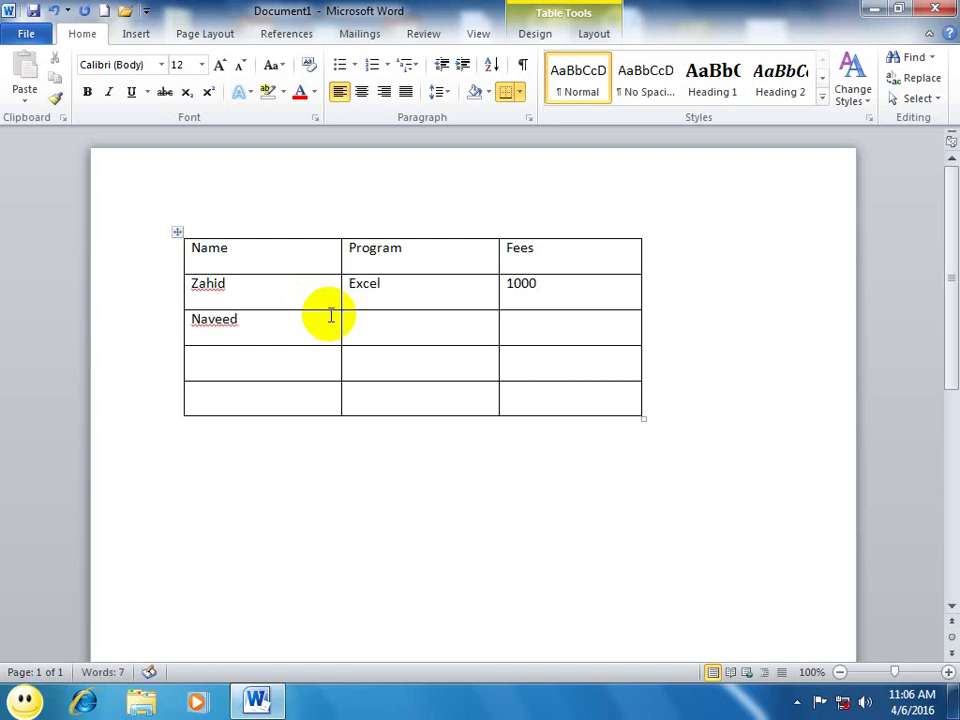
pyautogui.write('windows')
pyautogui.press('Tab')
pyautogui.write('2')
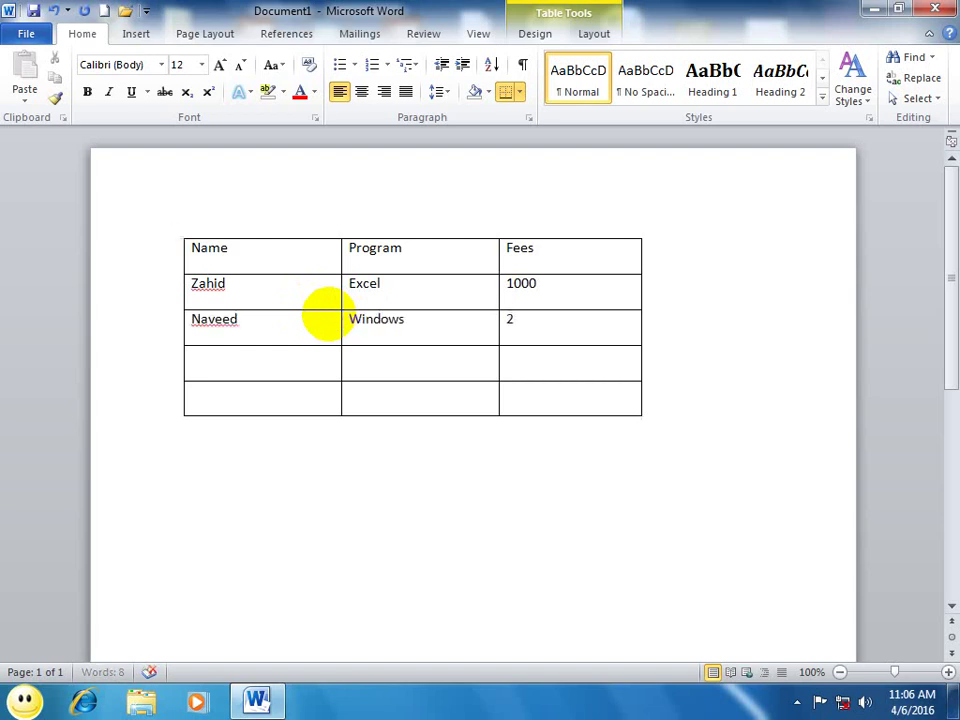
pyautogui.write('000')
pyautogui.press('Tab')
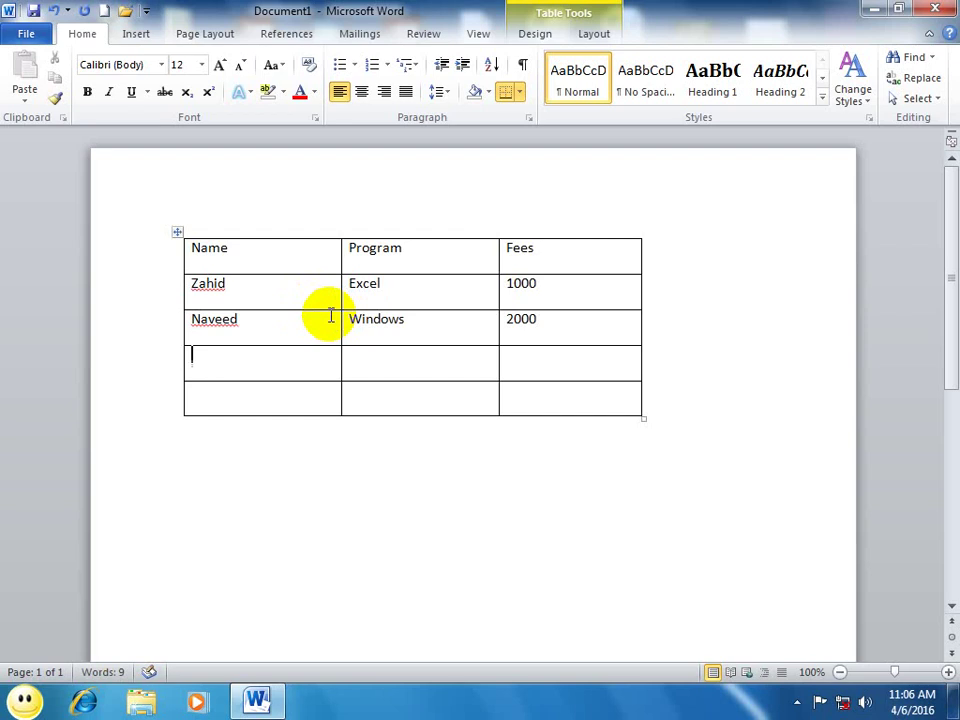
# Step: Fill rows 4 and 5 with names plus Access and Hardware 3000, fixing typos
pyautogui.write('faheem')
pyautogui.press('Tab')
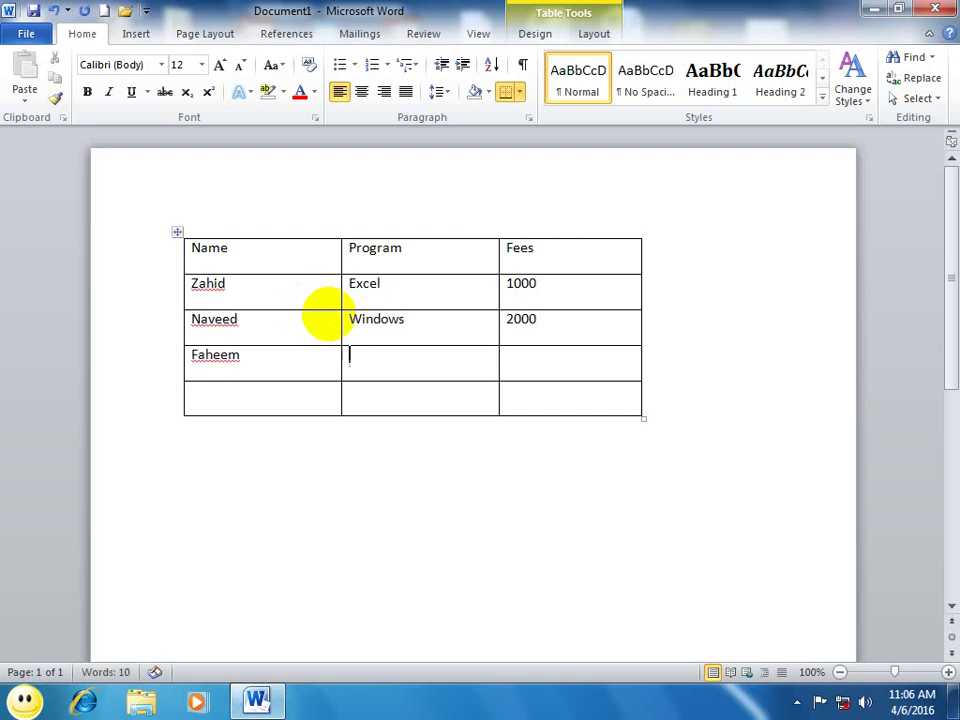
pyautogui.write('asad')
pyautogui.press('BackSpace')
pyautogui.press('BackSpace')
pyautogui.press('BackSpace')
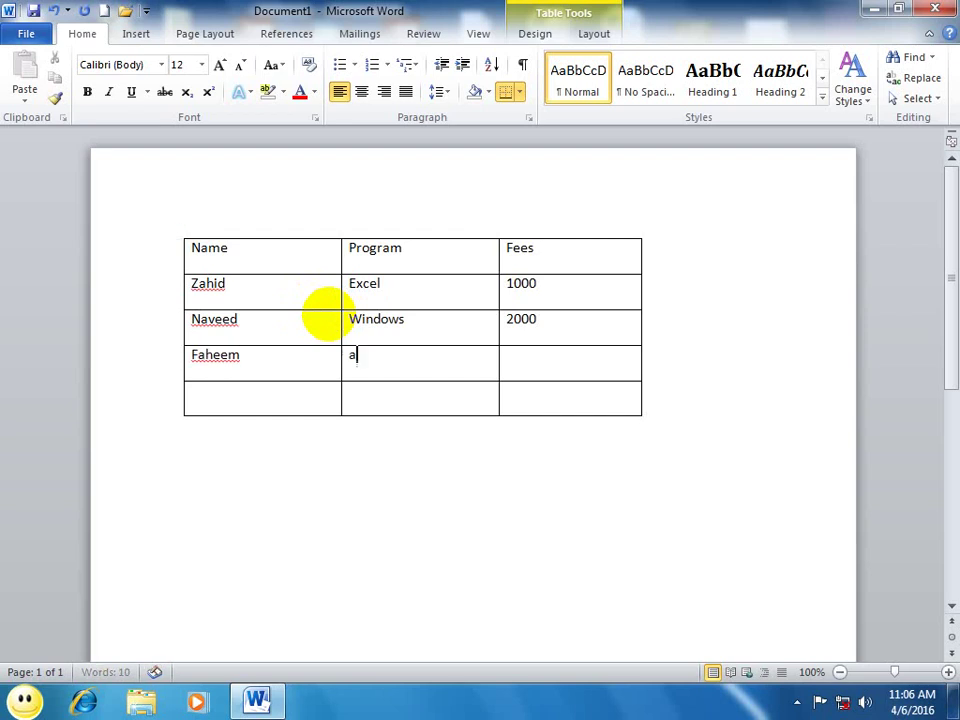
pyautogui.write('ccess')
pyautogui.press('Tab')
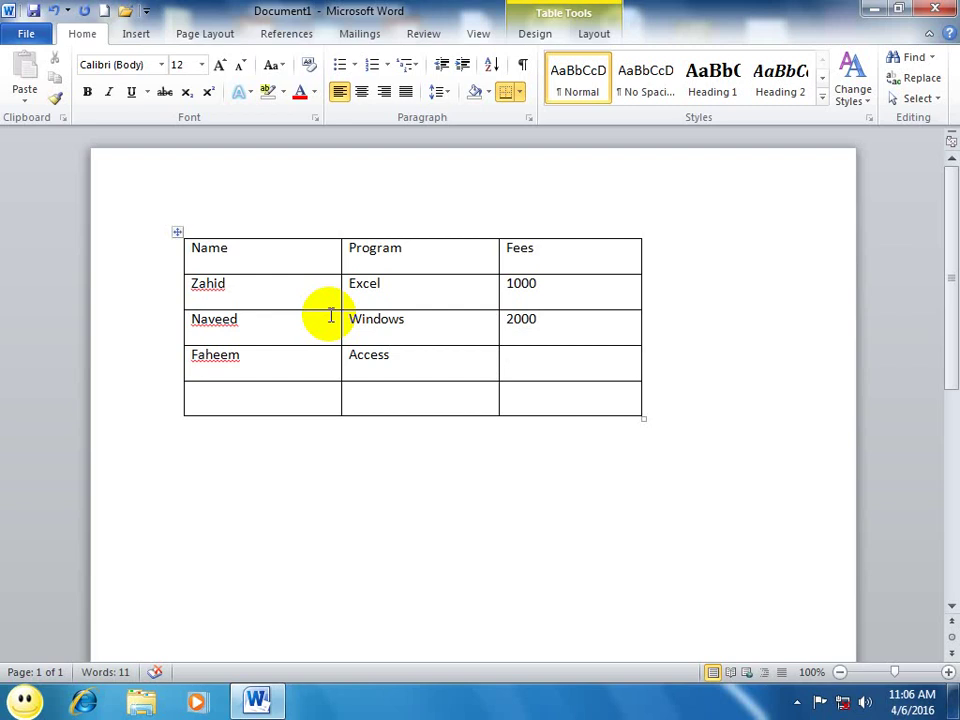
pyautogui.write('50')
pyautogui.write('asad')
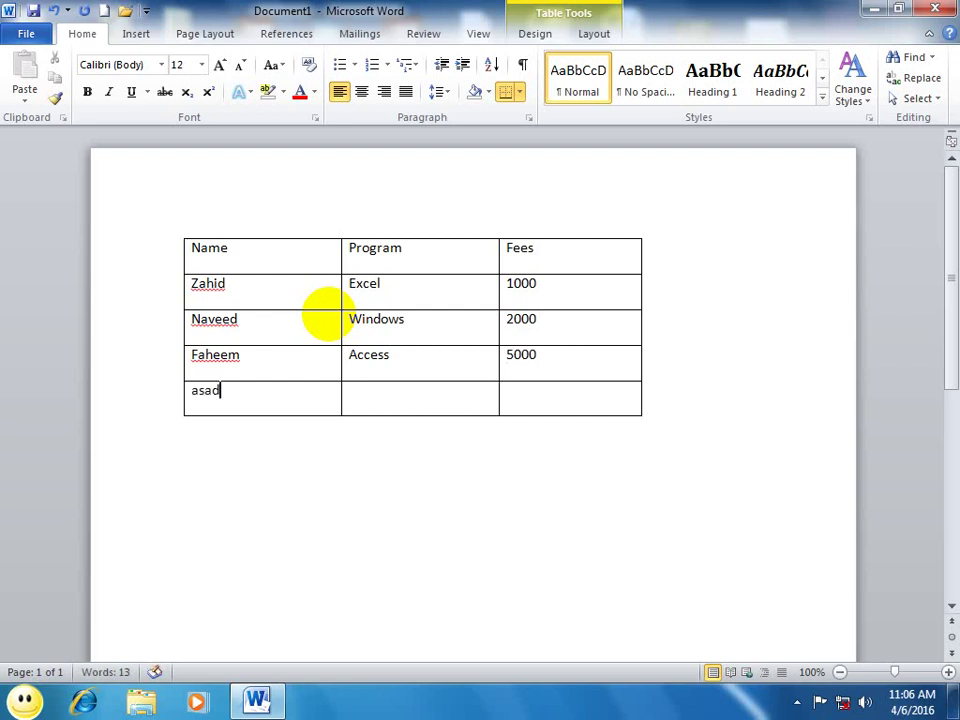
pyautogui.press('Tab')
pyautogui.write('hardwae')
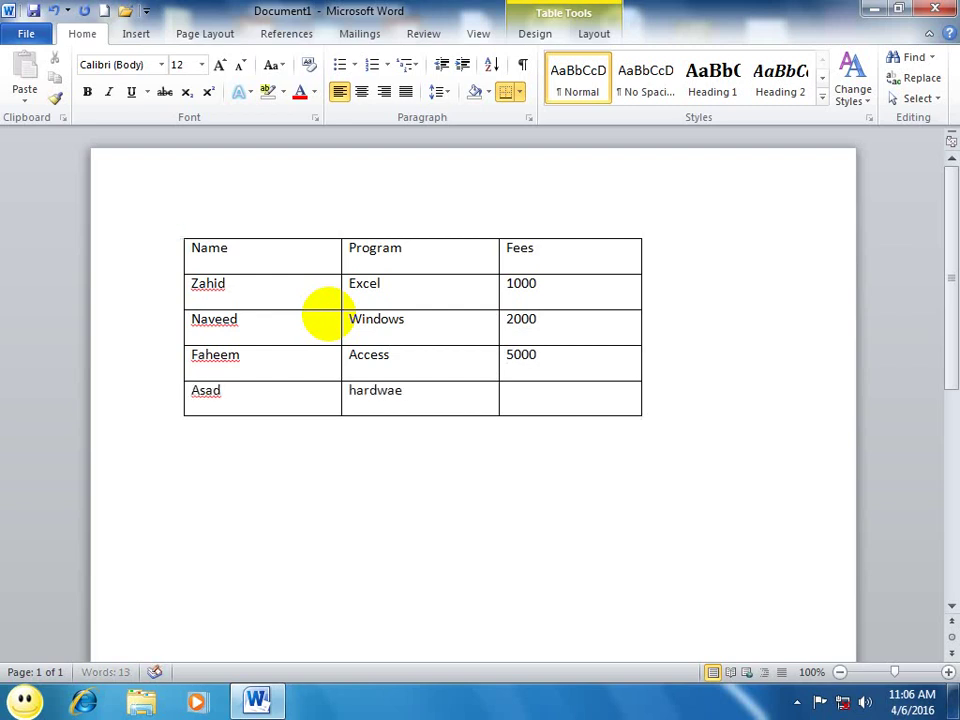
pyautogui.write('r')
pyautogui.press('BackSpace')
pyautogui.press('BackSpace')
pyautogui.write('re ')
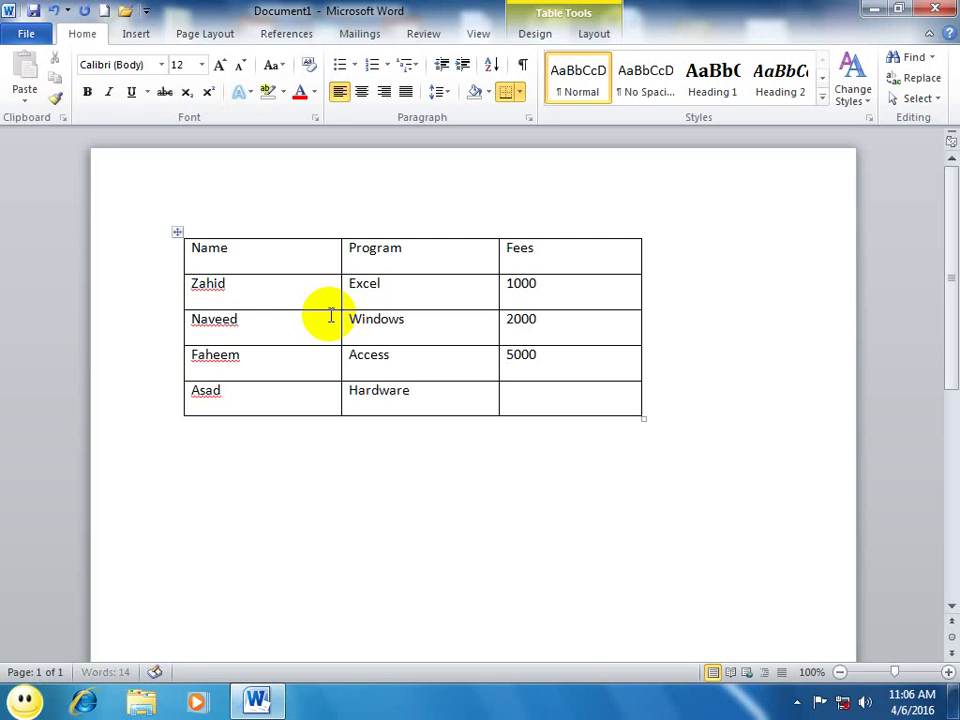
pyautogui.write('3000')
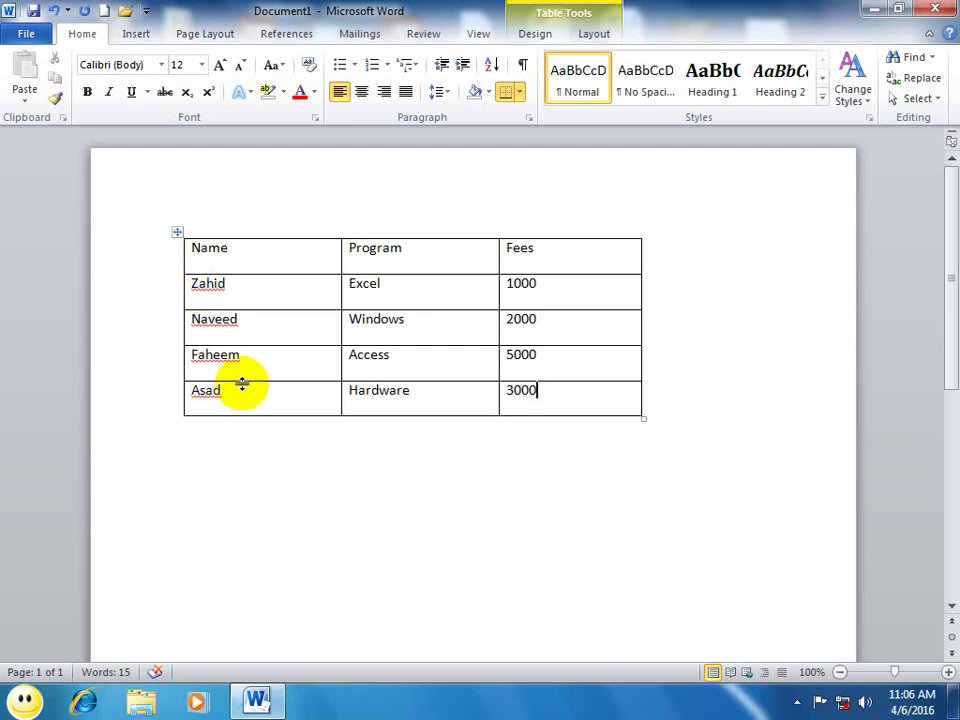
# Step: Open the Sort dialog and set the first key to Column 1, Text, Ascending
pyautogui.moveTo(205, 392); pyautogui.dragTo(221, 392)
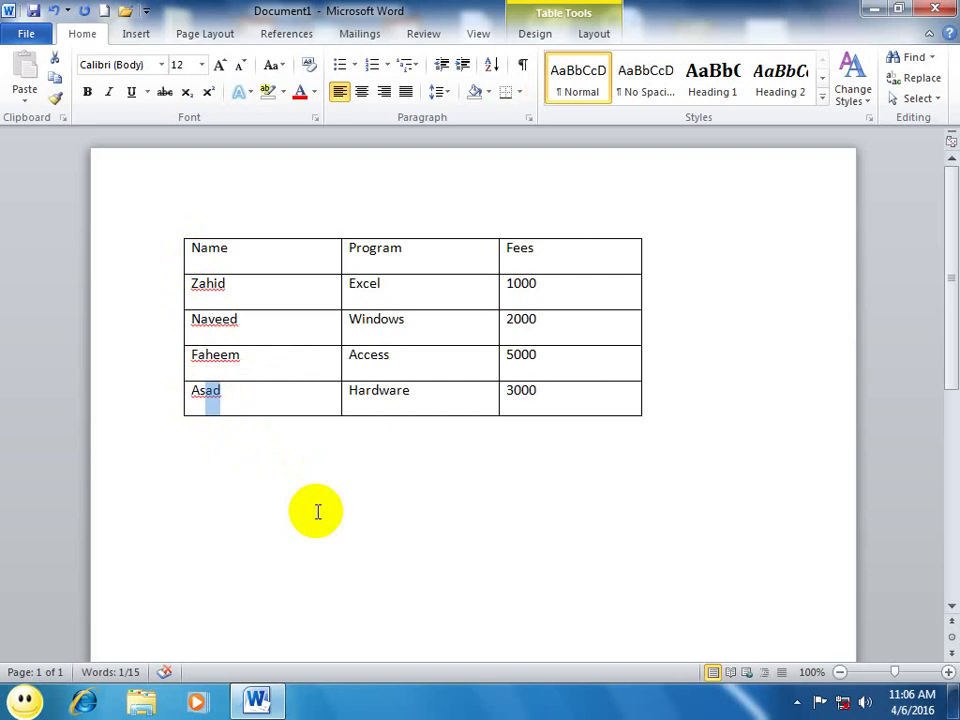
pyautogui.click(240, 402)
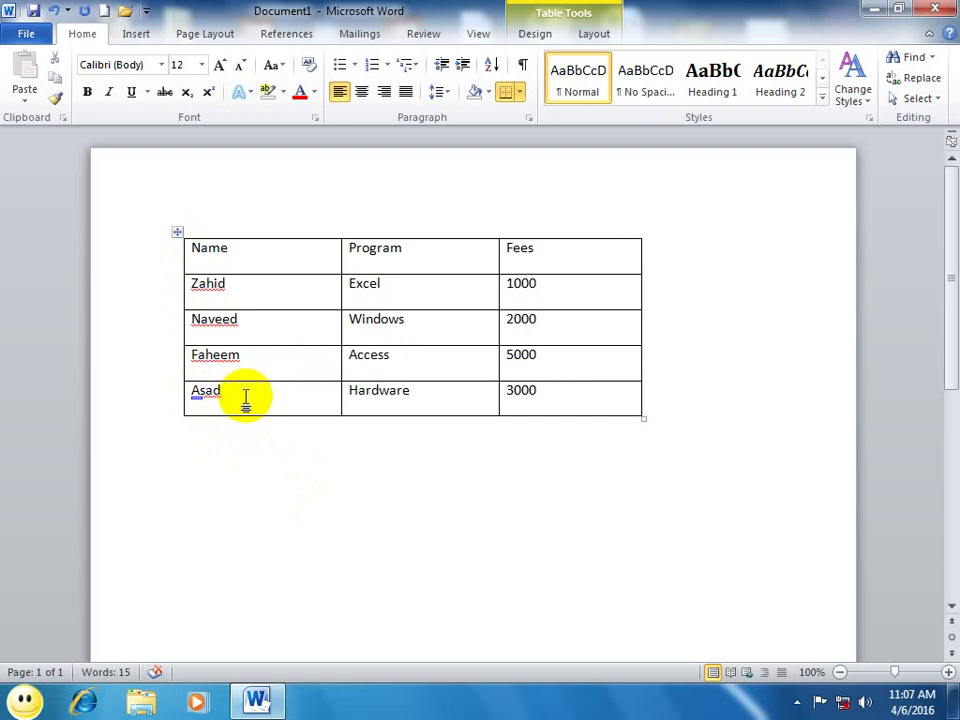
pyautogui.click(493, 65)
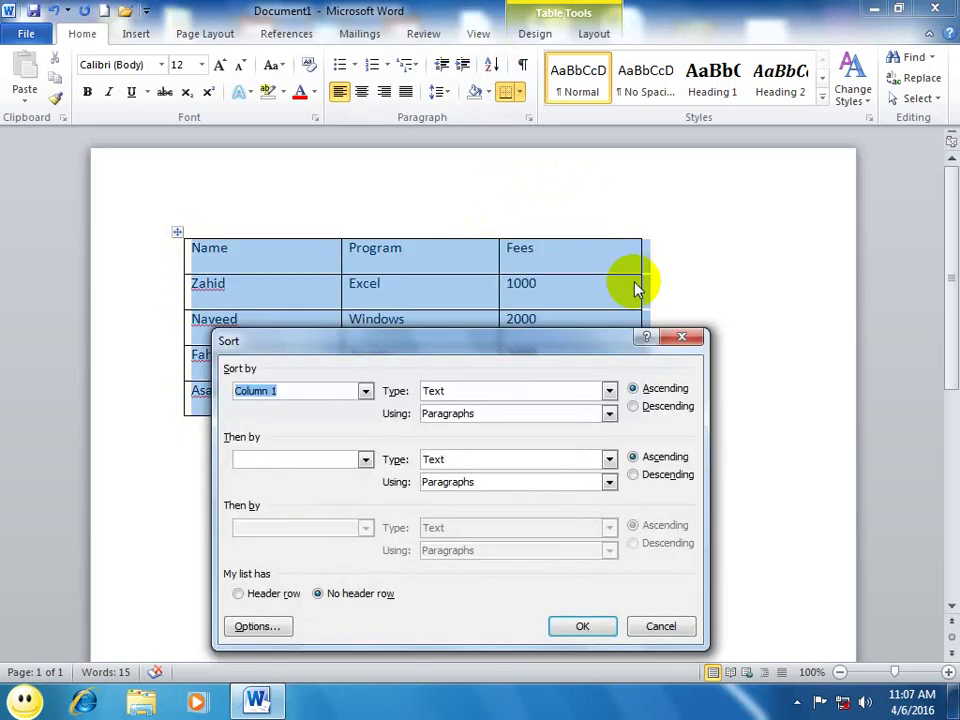
pyautogui.moveTo(410, 341); pyautogui.dragTo(594, 311)
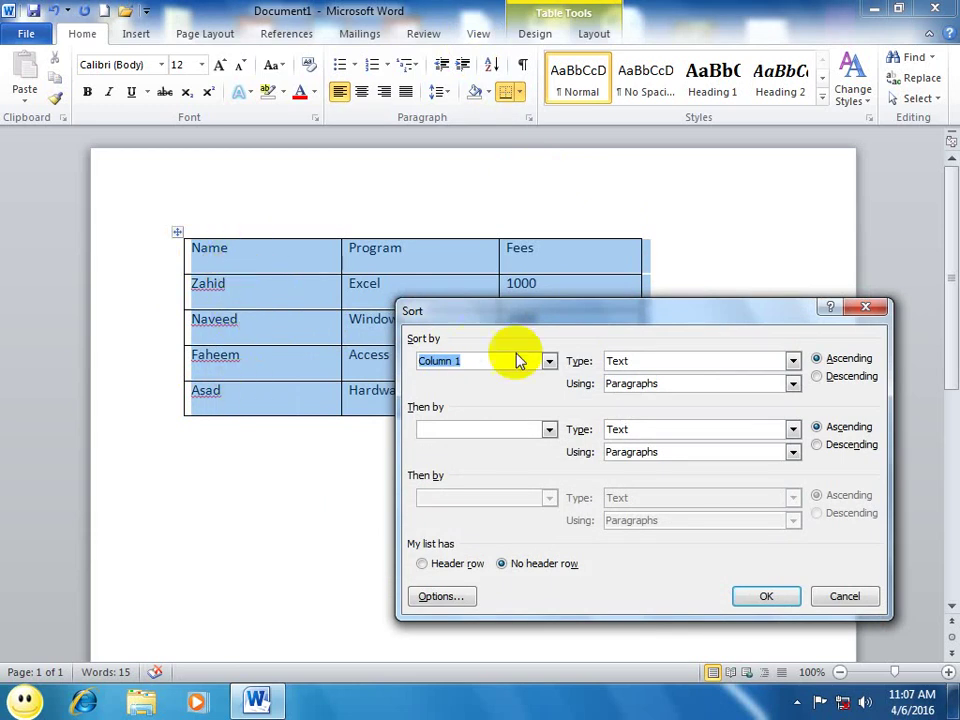
pyautogui.click(628, 362)
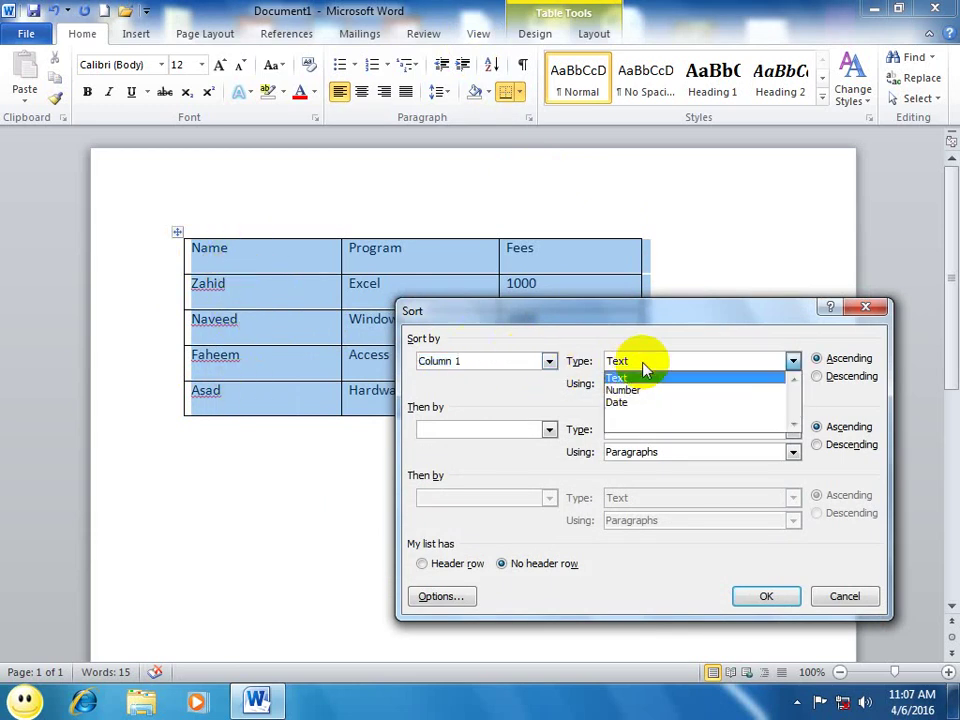
pyautogui.click(618, 377)
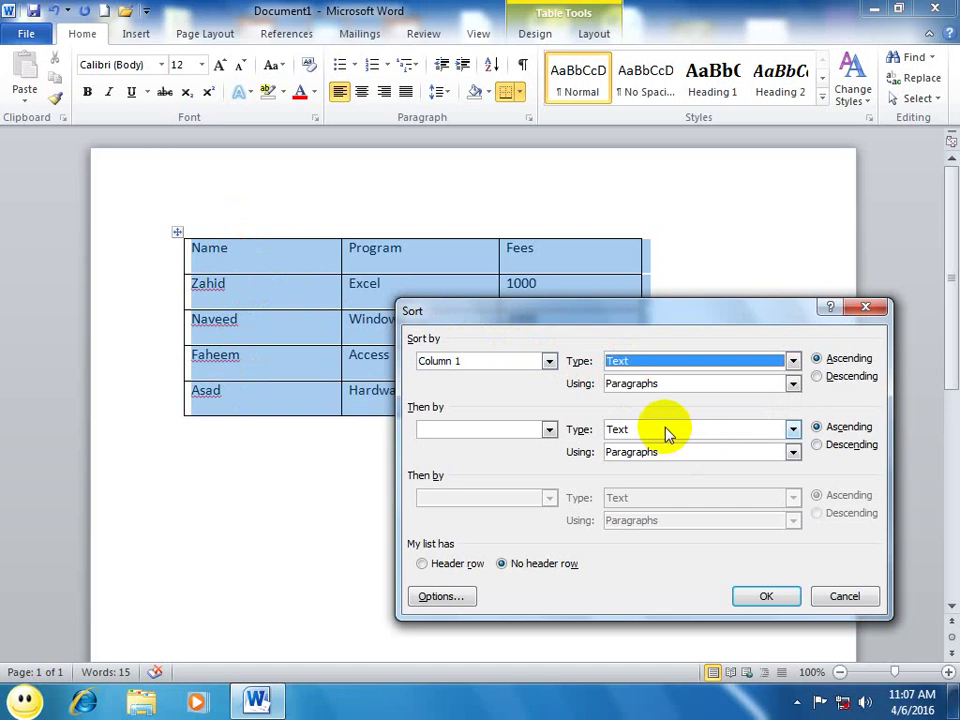
pyautogui.click(820, 360)
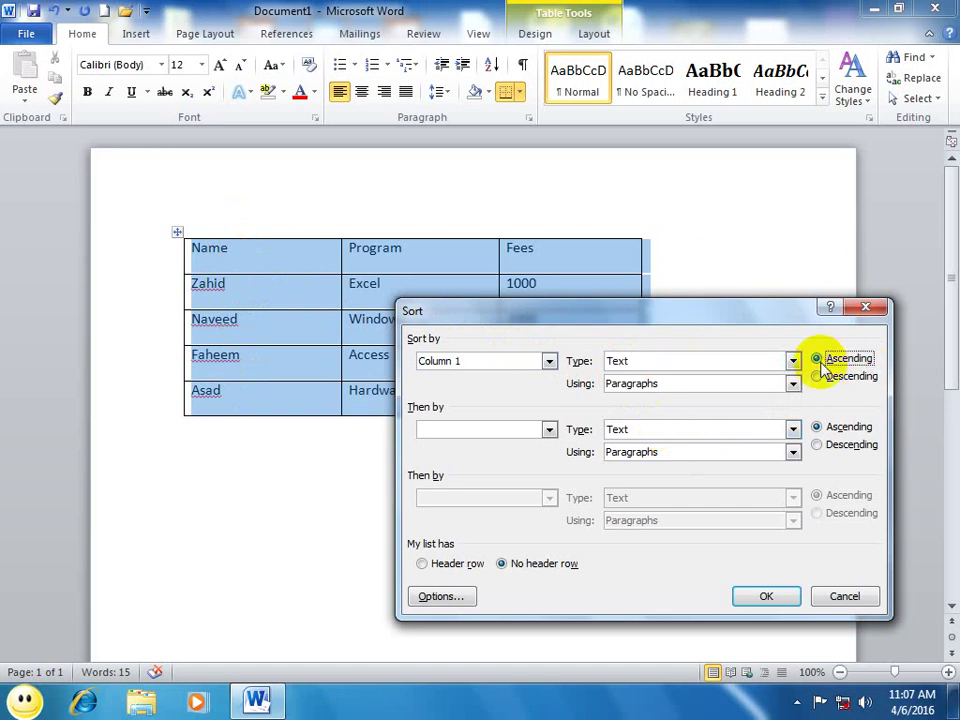
pyautogui.click(818, 376)
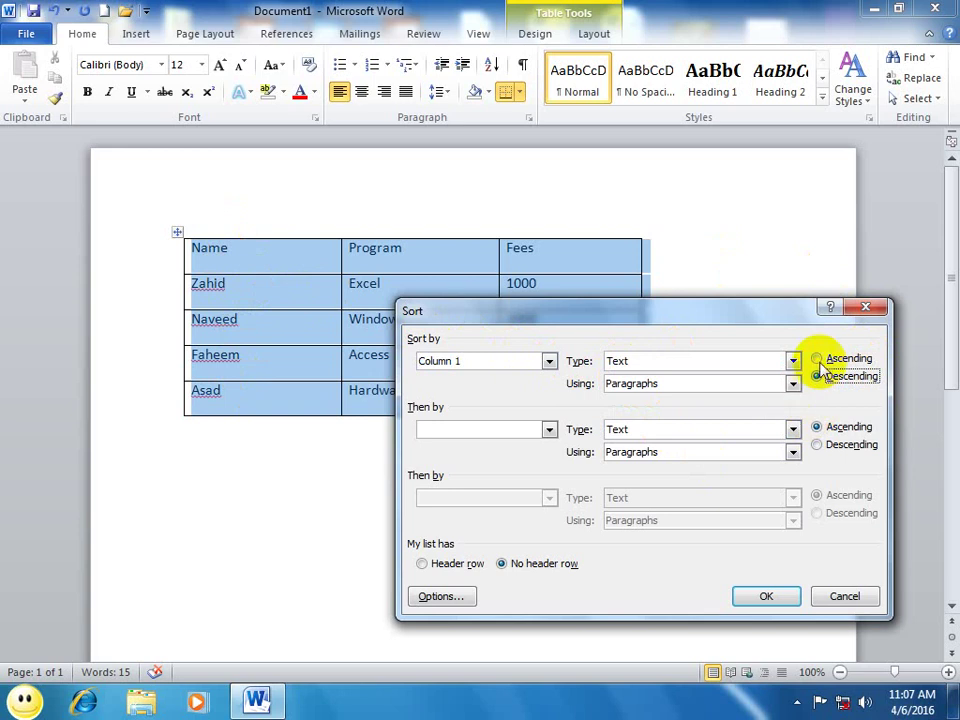
pyautogui.click(816, 358)
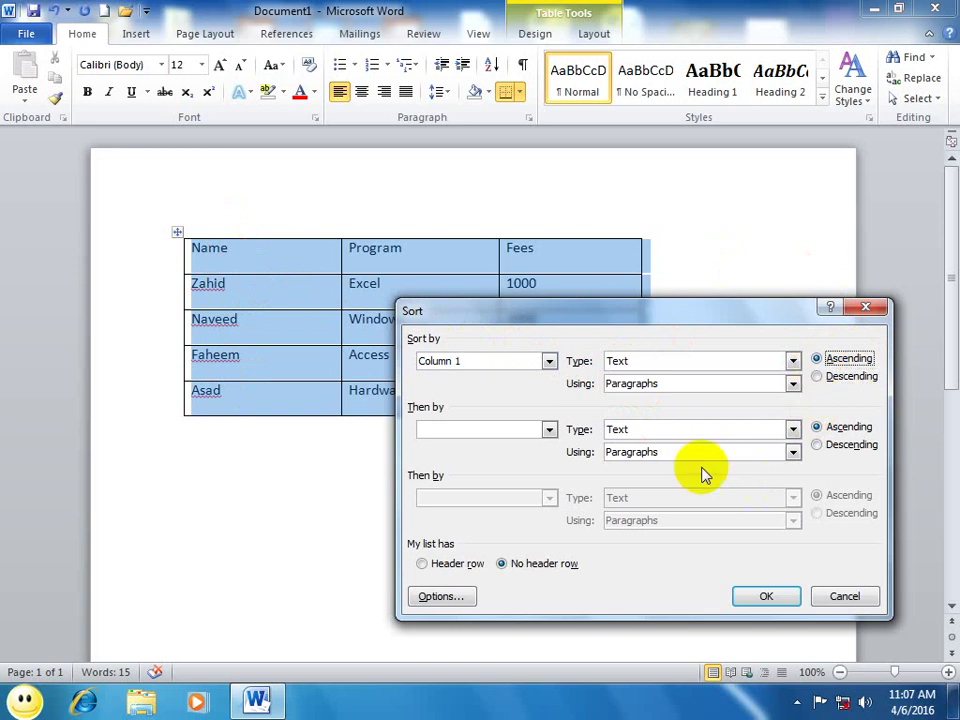
# Step: Add Column 2 (Text, Ascending) and Column 3 (Number, Ascending) as further keys and apply the sort
pyautogui.click(546, 429)
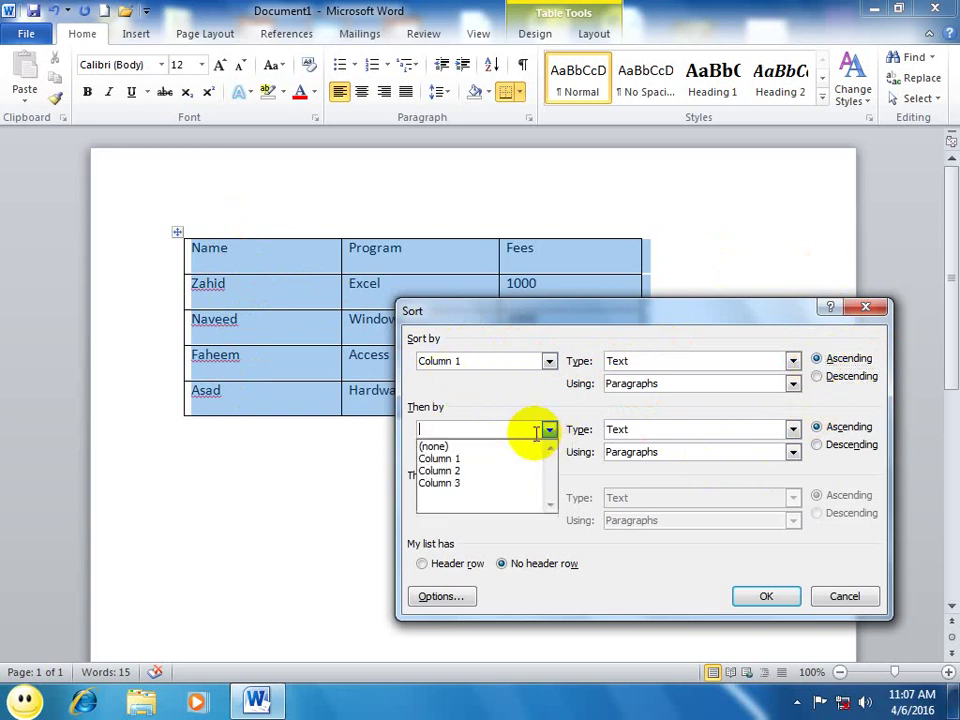
pyautogui.click(467, 471)
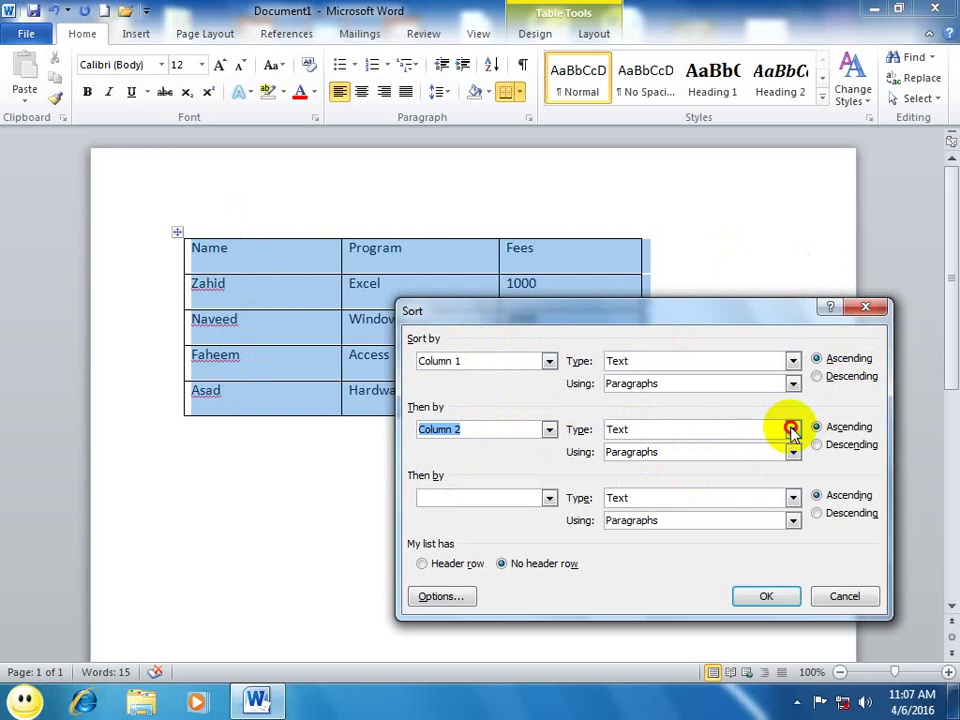
pyautogui.click(791, 429)
pyautogui.click(631, 447)
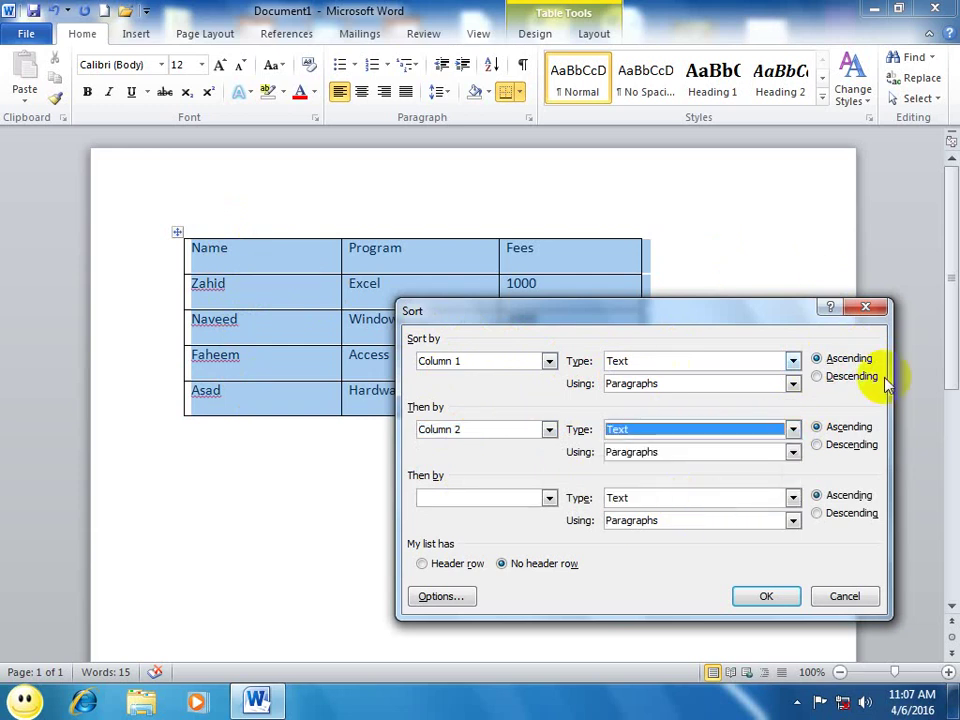
pyautogui.click(822, 427)
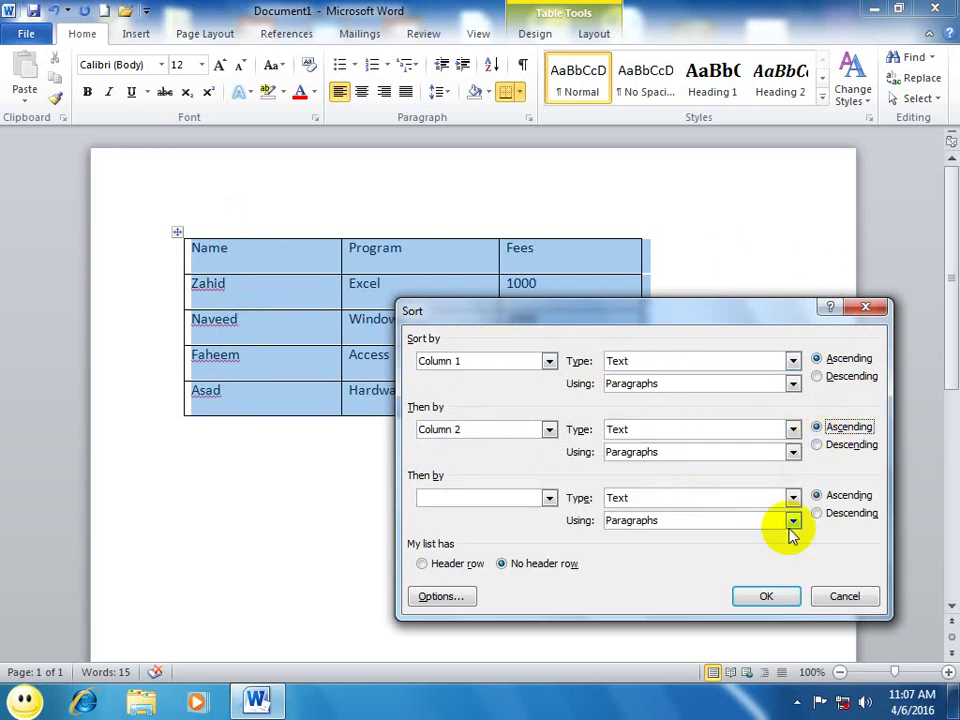
pyautogui.click(549, 498)
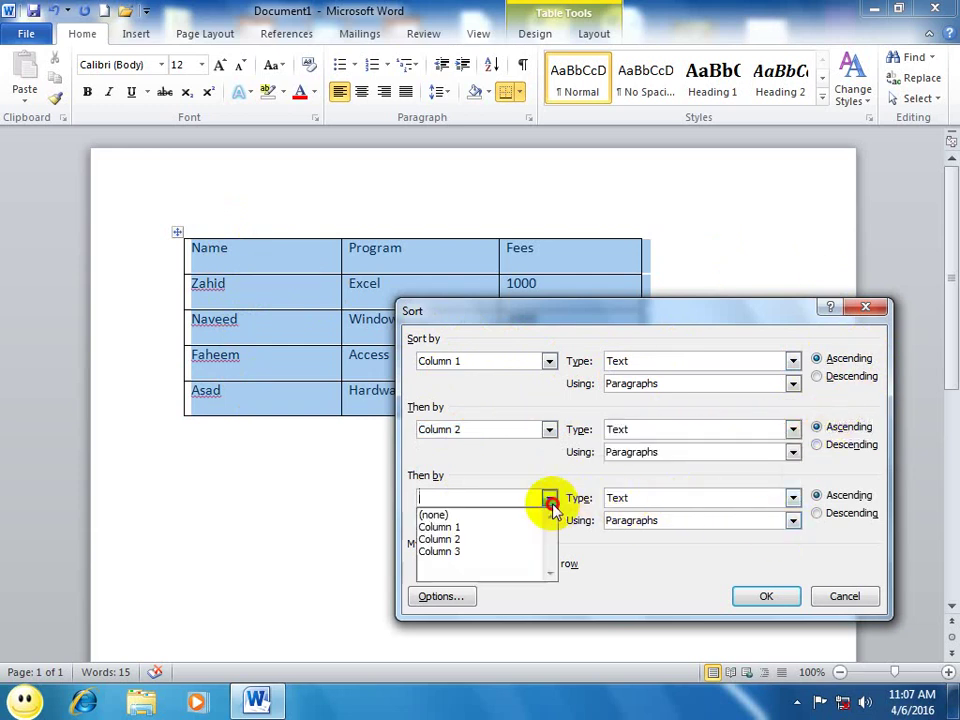
pyautogui.click(448, 551)
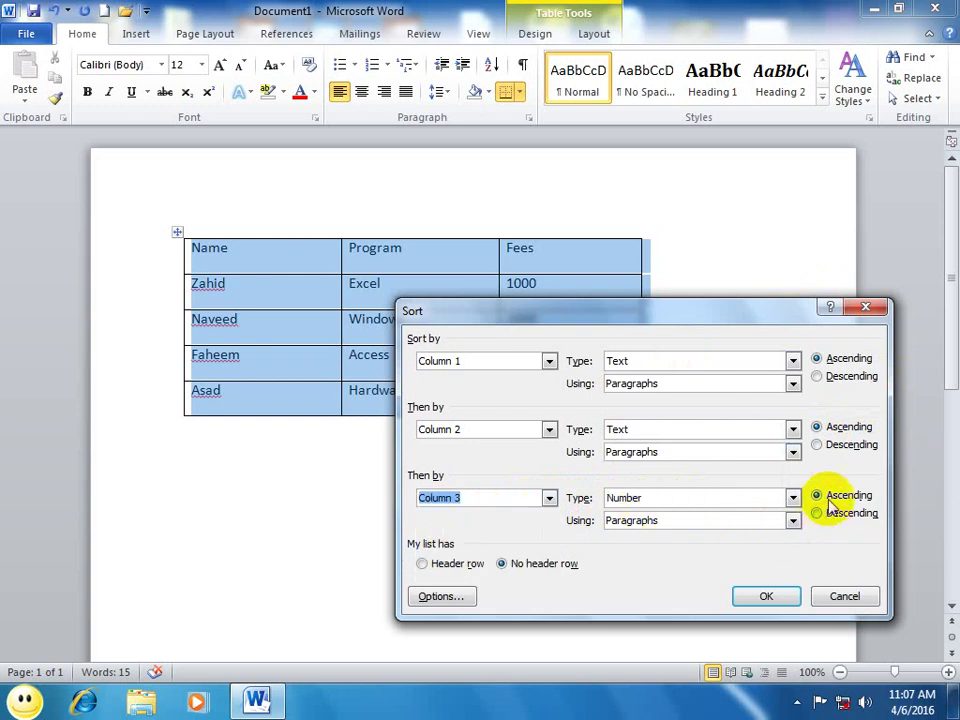
pyautogui.click(825, 496)
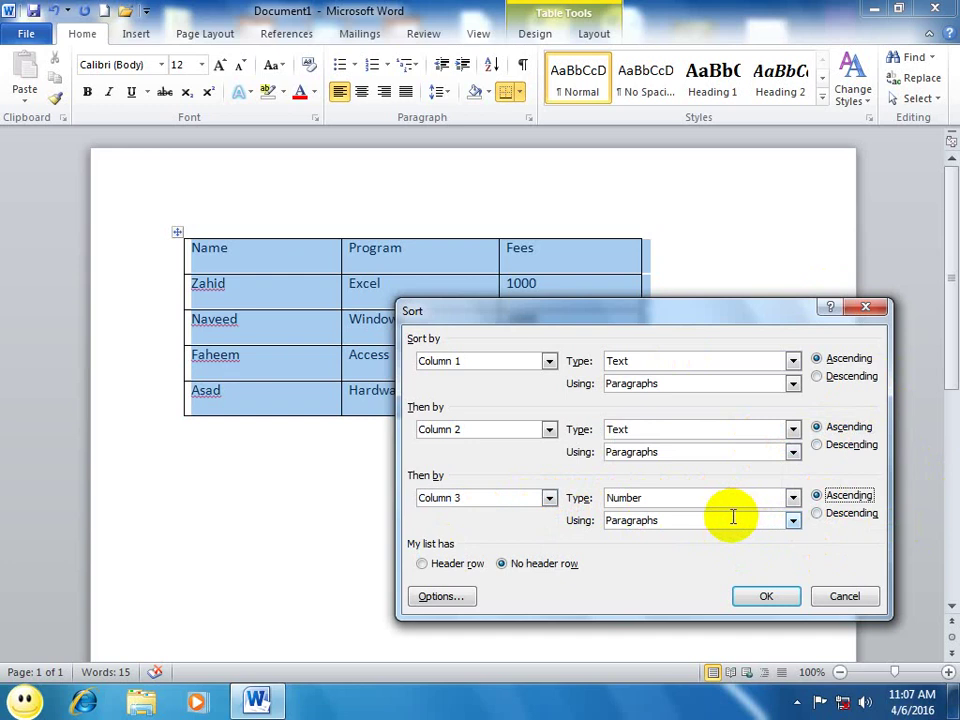
pyautogui.click(760, 597)
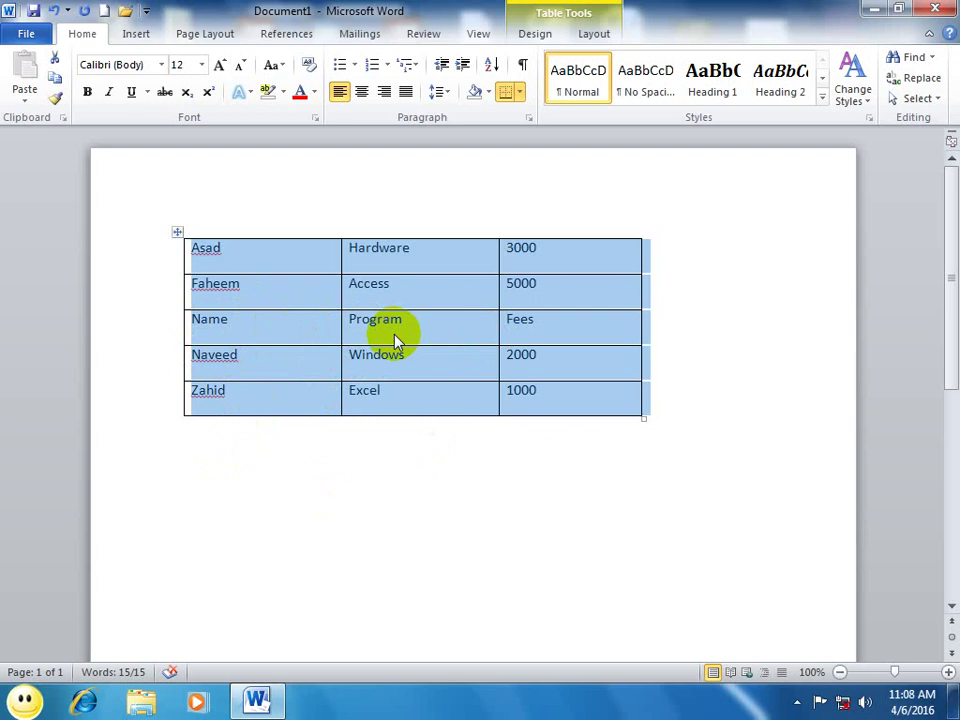
# Step: Undo the table sort with Ctrl+Z
pyautogui.hotkey('ctrl', 'z')
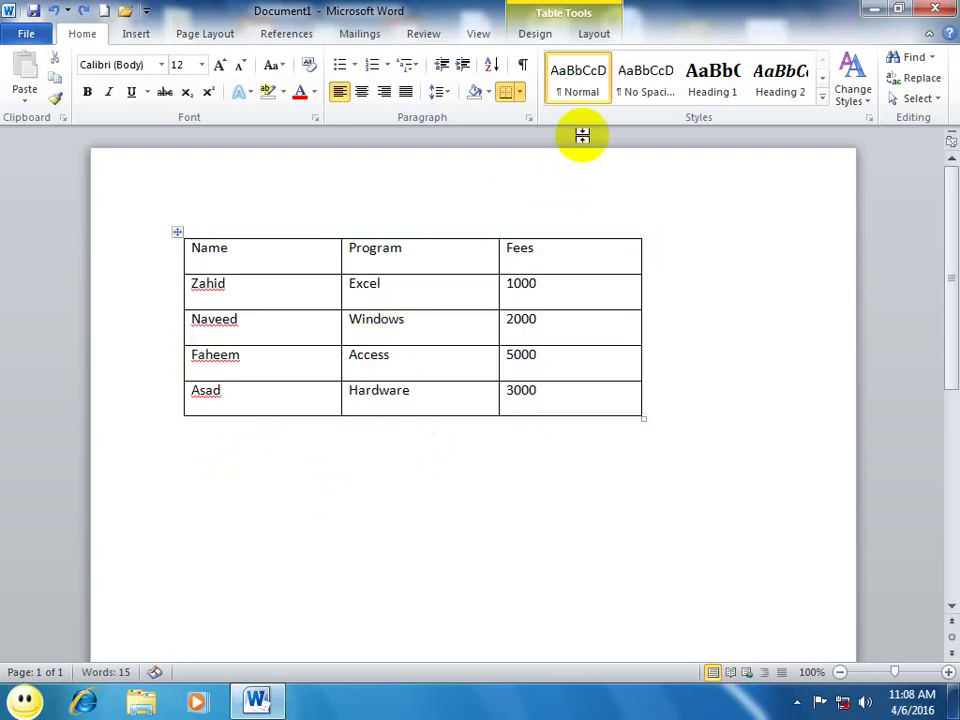
# Step: Sort the table with Header row checked, keeping Name, Program and Fees ascending
pyautogui.click(491, 66)
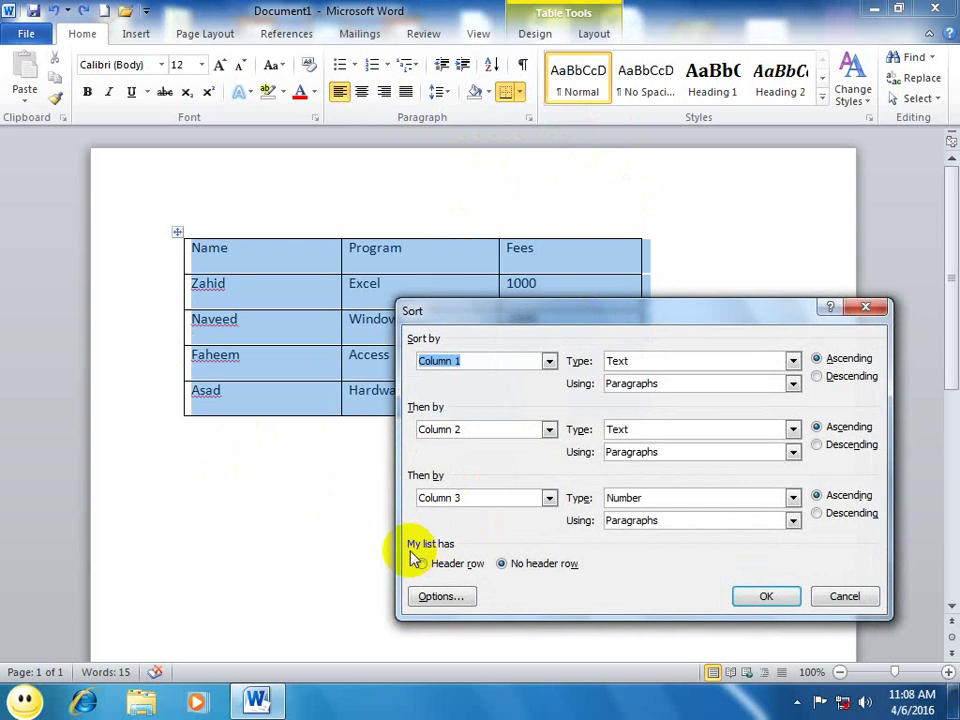
pyautogui.click(440, 564)
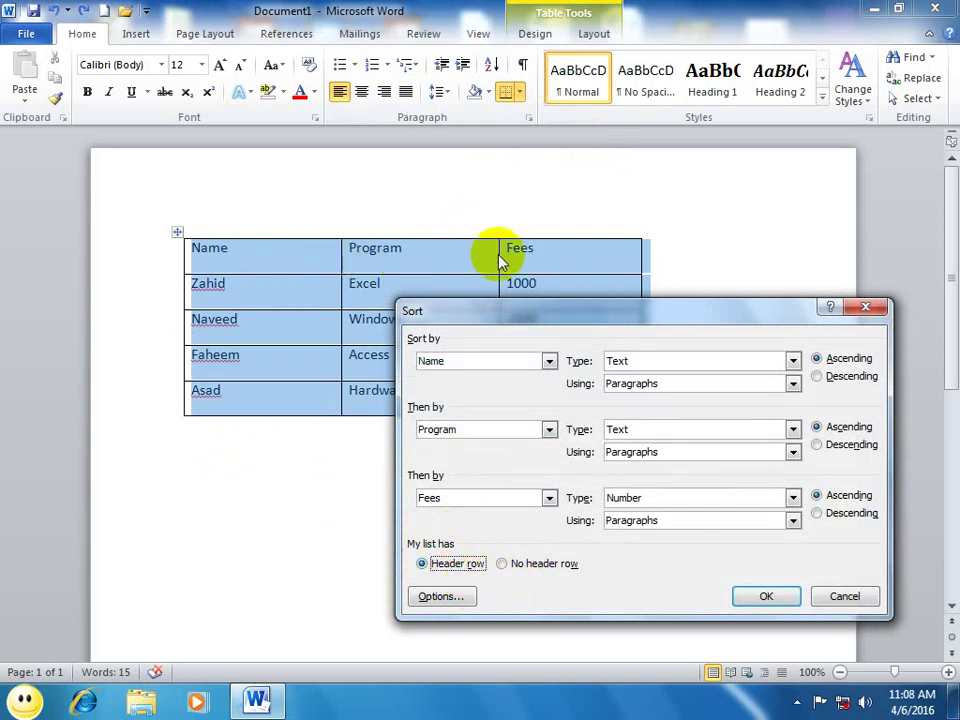
pyautogui.moveTo(510, 318); pyautogui.dragTo(494, 366)
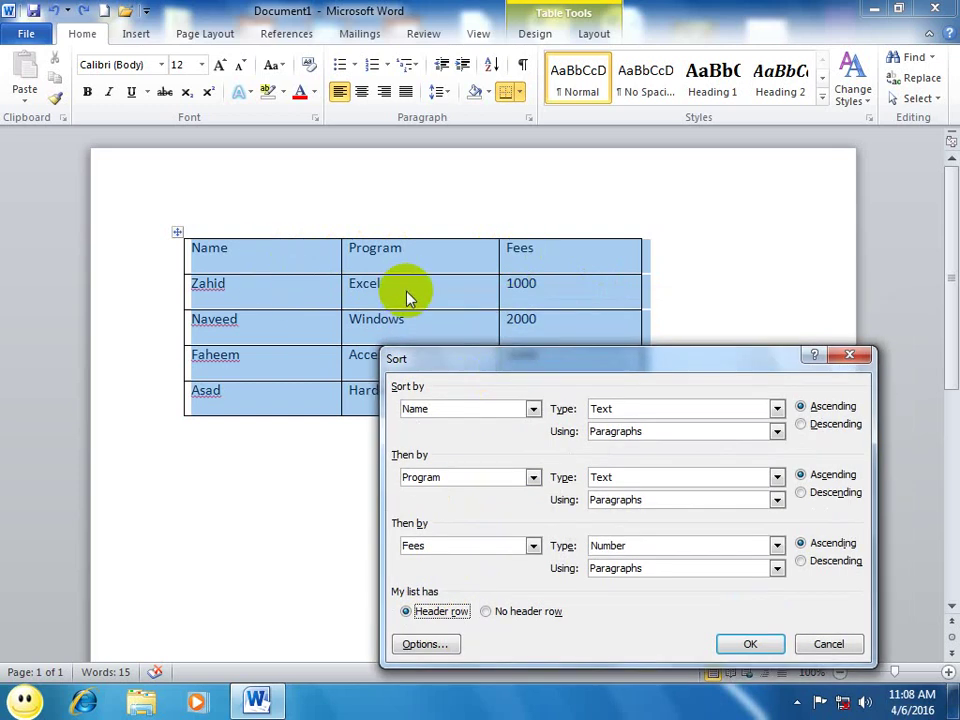
pyautogui.click(748, 645)
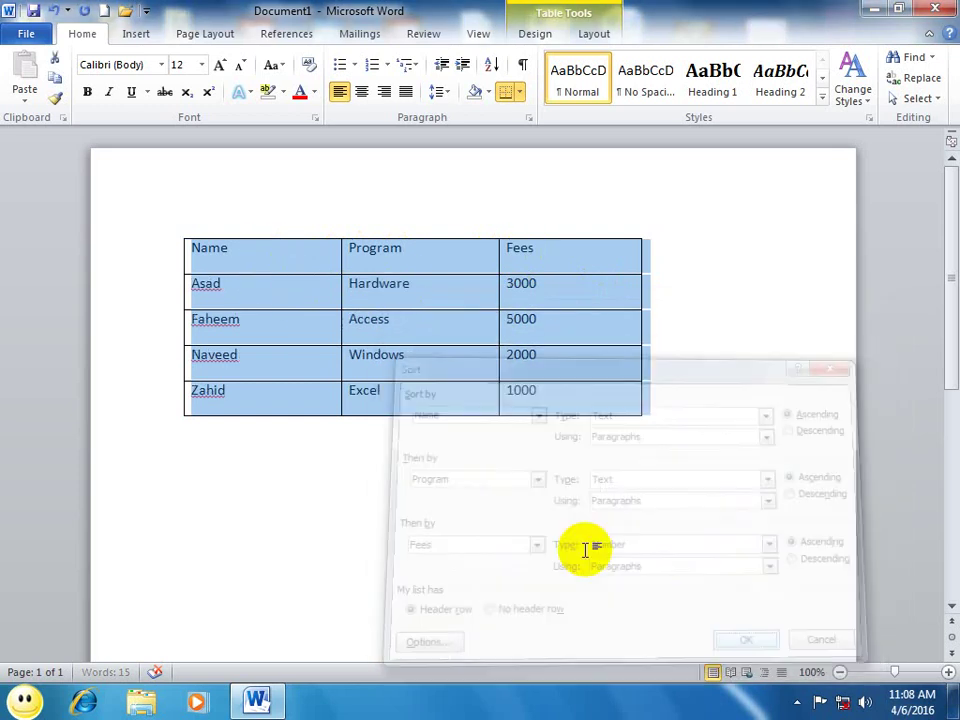
pyautogui.click(293, 296)
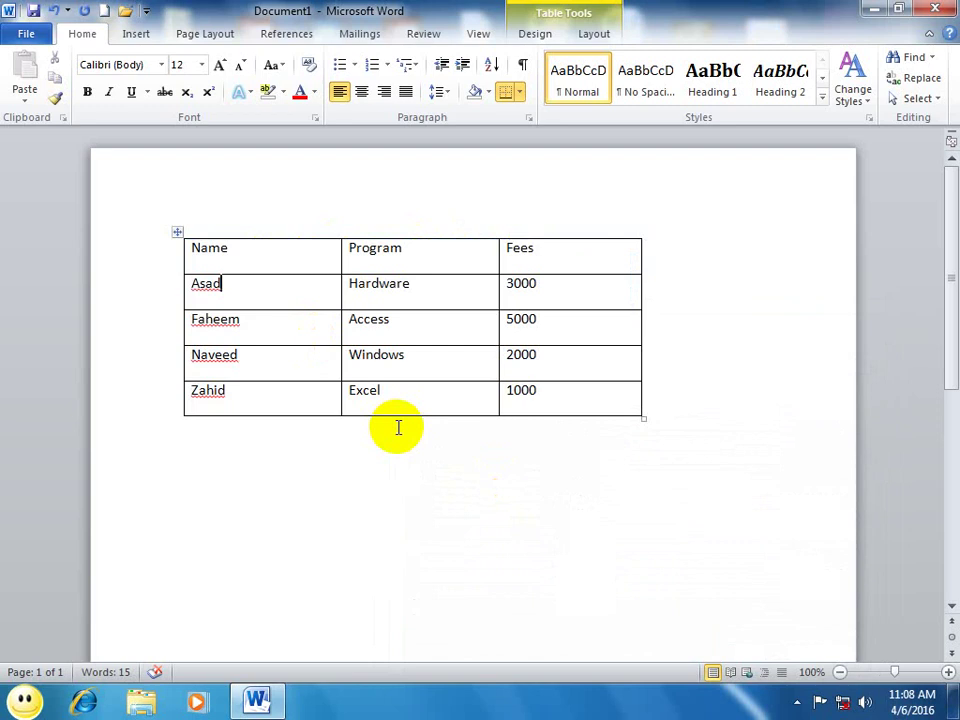
# Step: Undo the name sort, then select all and dismiss the Sort dialog without sorting
pyautogui.hotkey('ctrl', 'z')
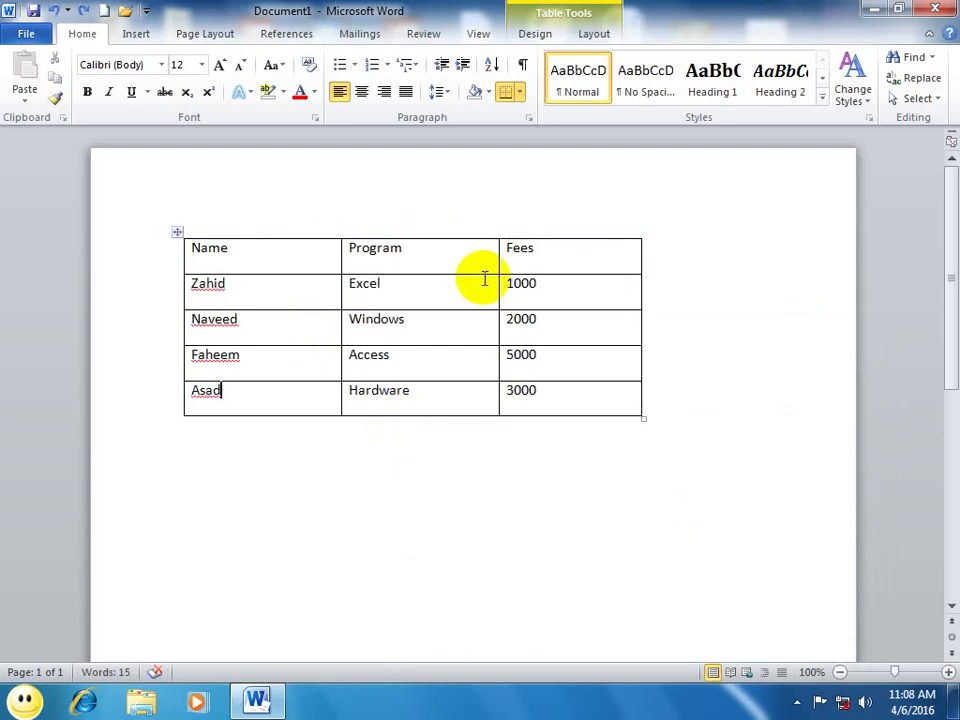
pyautogui.hotkey('ctrl', 'a')
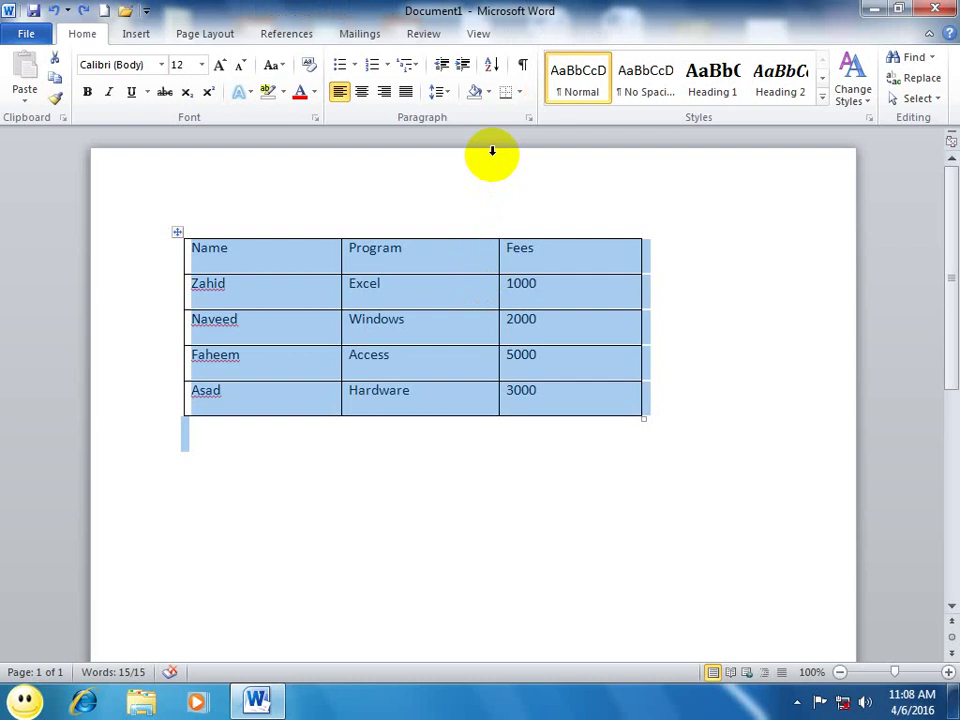
pyautogui.click(491, 64)
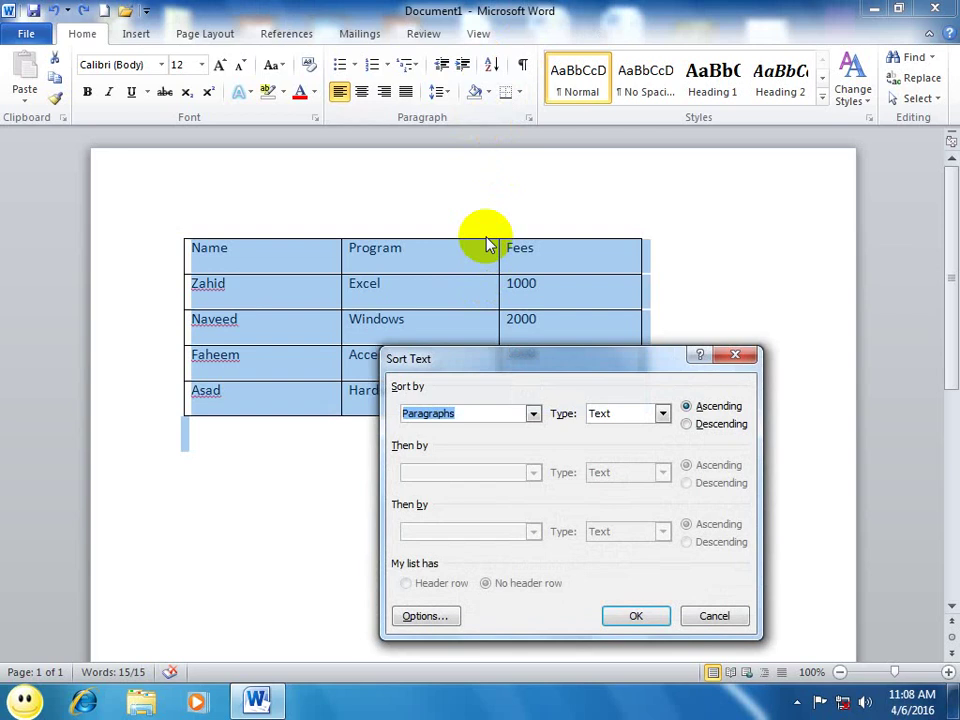
pyautogui.hotkey('shift', 'Tab')
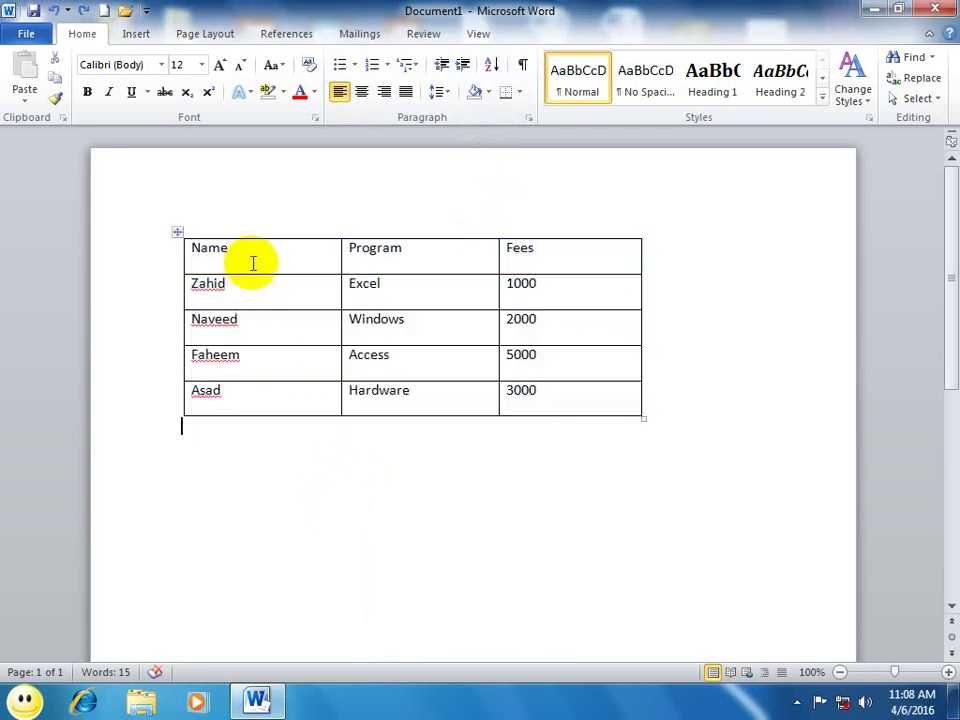
# Step: Revert the last row's program to lowercase hardware and change its fee to 7000
pyautogui.click(245, 252)
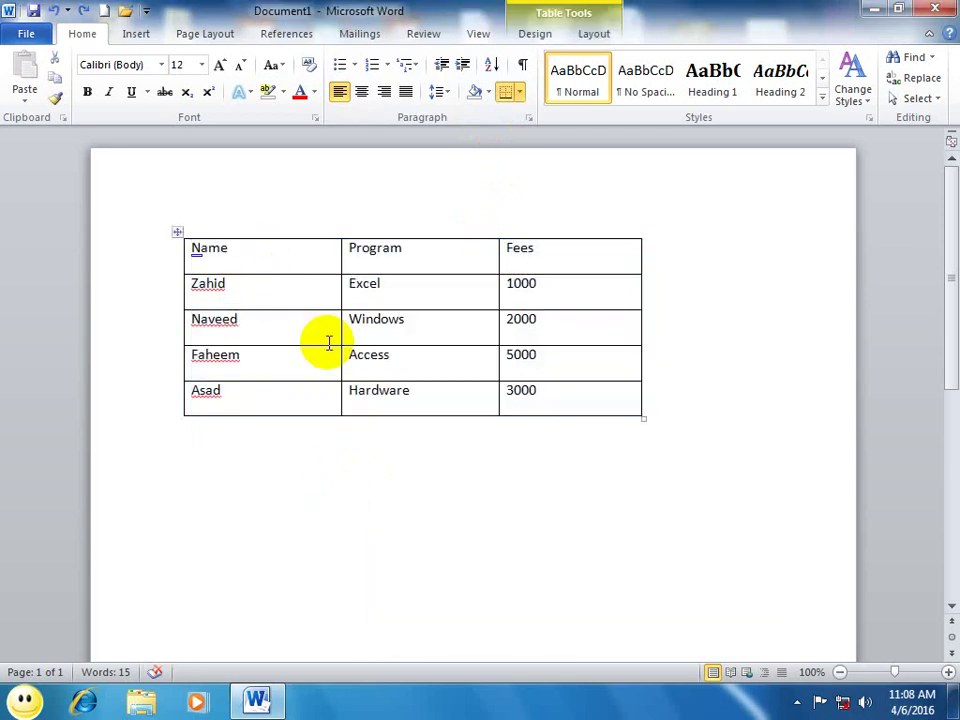
pyautogui.hotkey('ctrl', 'z')
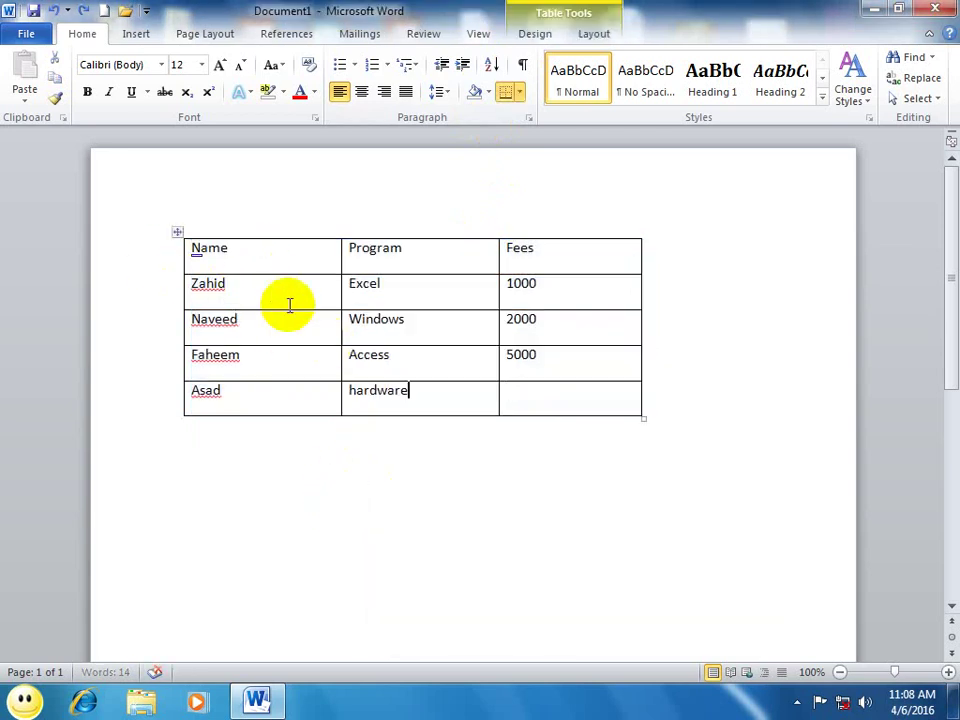
pyautogui.click(535, 407)
pyautogui.write('7000')
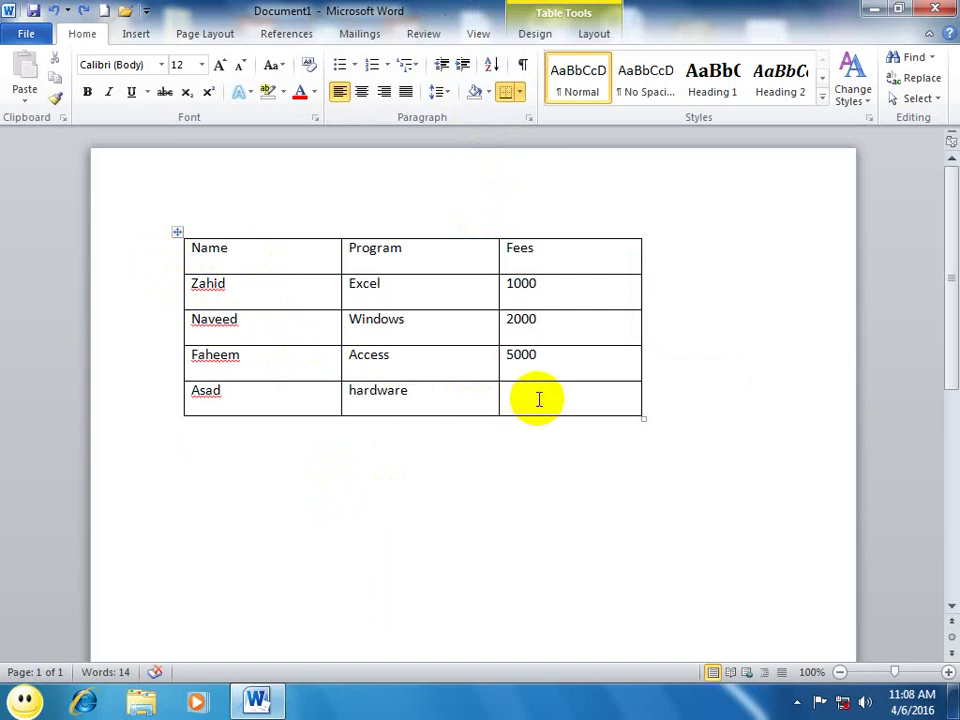
pyautogui.click(248, 290)
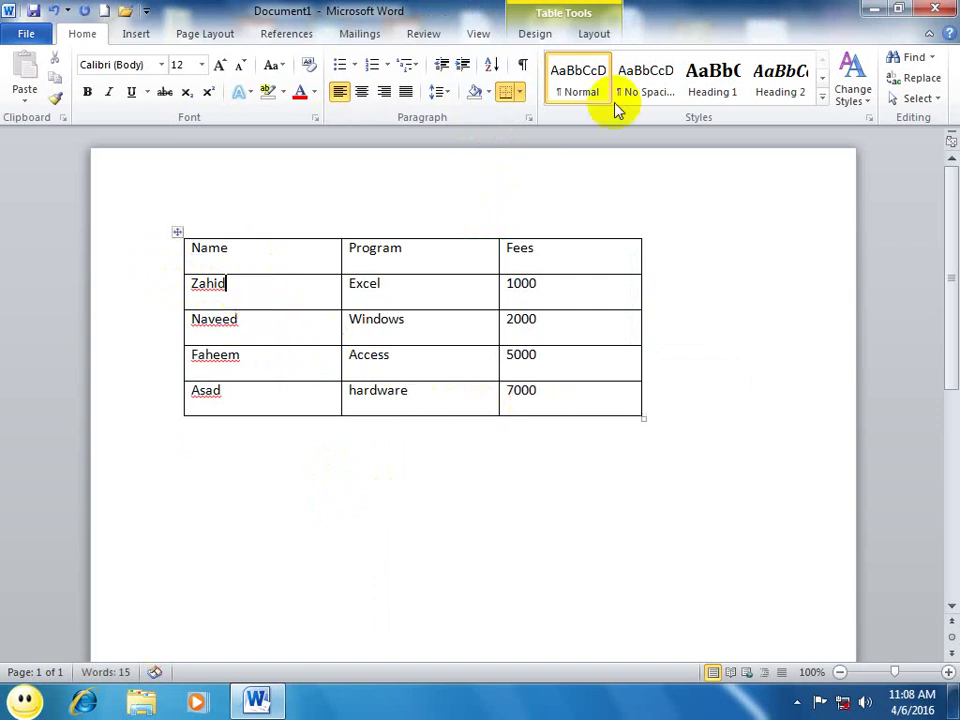
# Step: Open Sort with Header row checked and set the keys Name, Program, then Fees
pyautogui.click(491, 64)
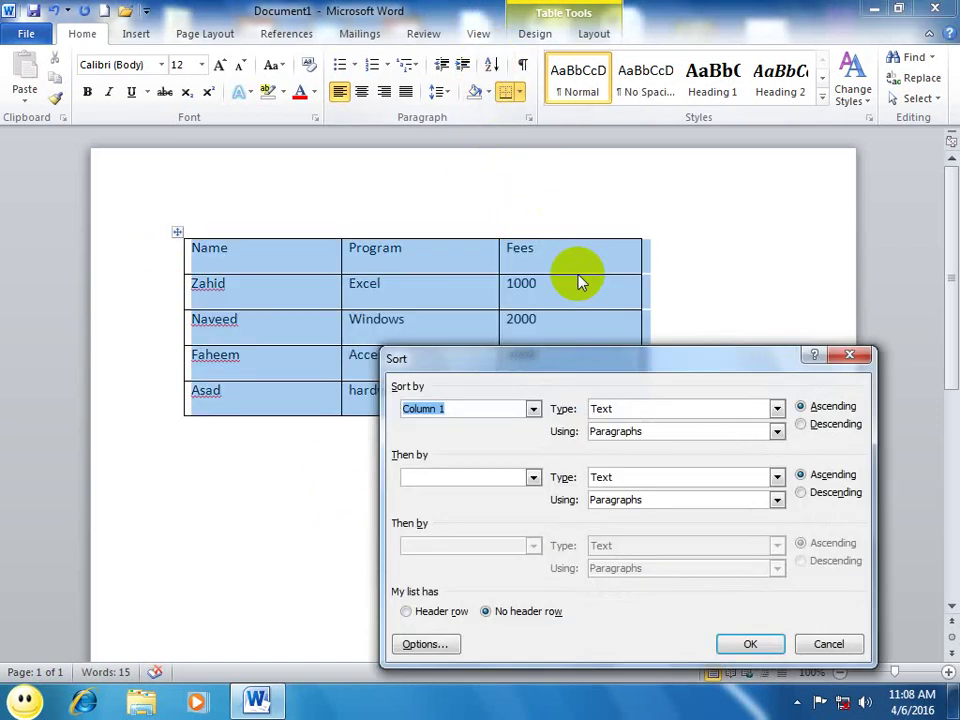
pyautogui.click(408, 612)
pyautogui.click(476, 478)
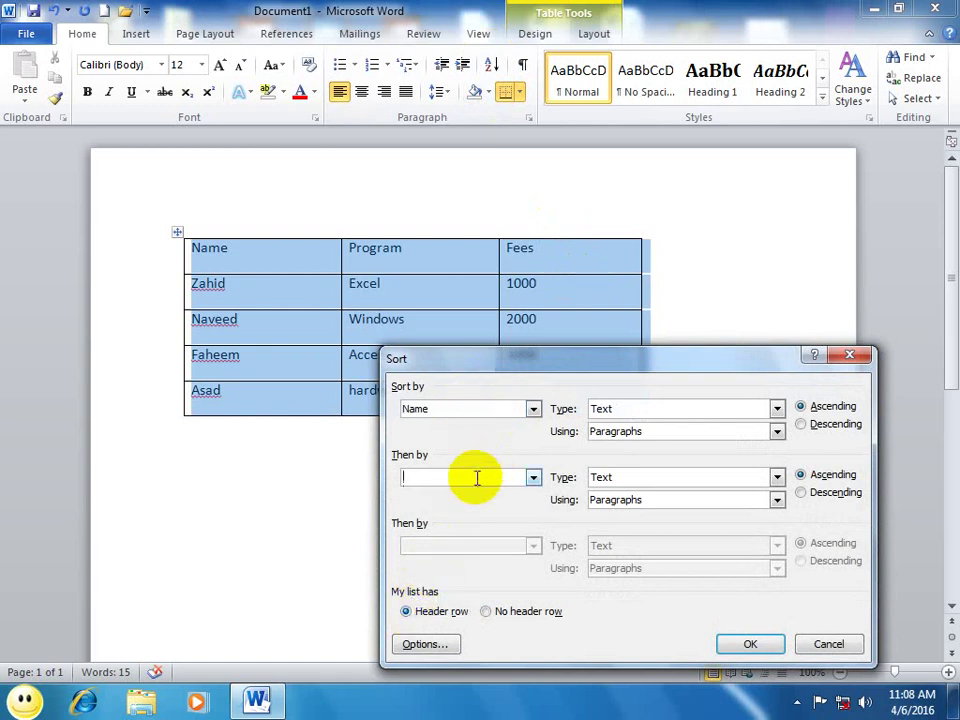
pyautogui.click(533, 478)
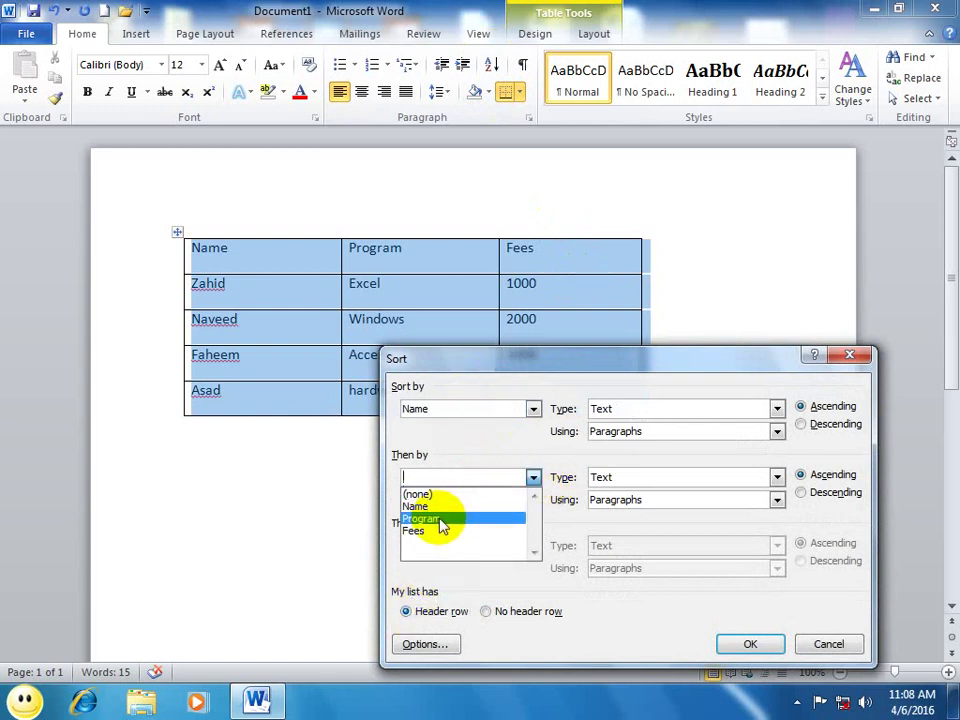
pyautogui.click(440, 518)
pyautogui.click(534, 546)
pyautogui.click(410, 599)
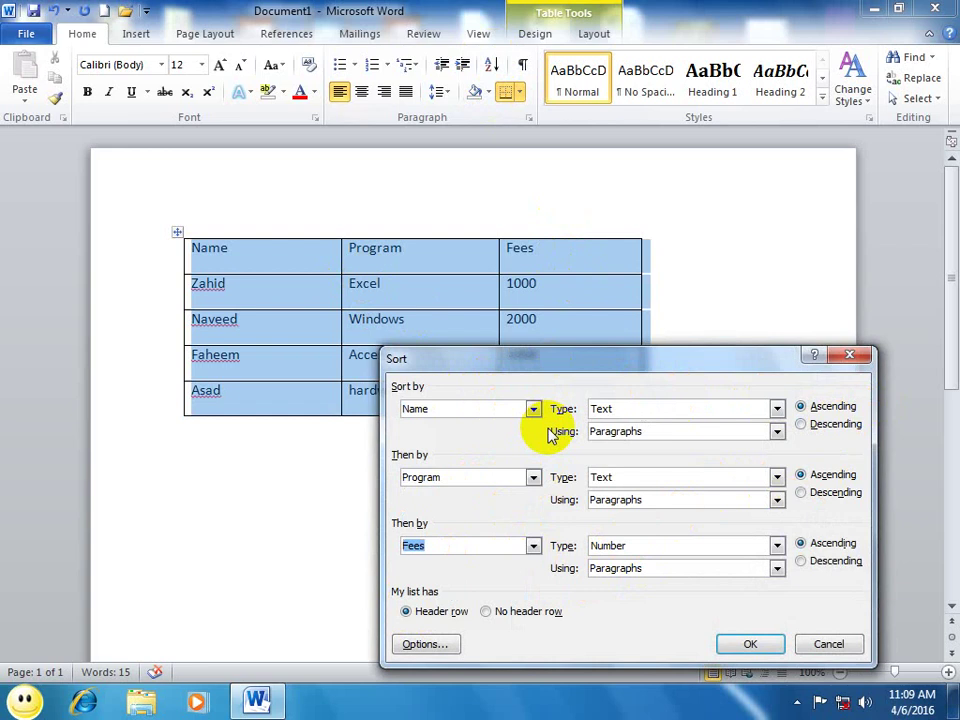
# Step: Set all three keys back to Ascending after trying Descending, and apply the sort
pyautogui.click(801, 424)
pyautogui.click(801, 492)
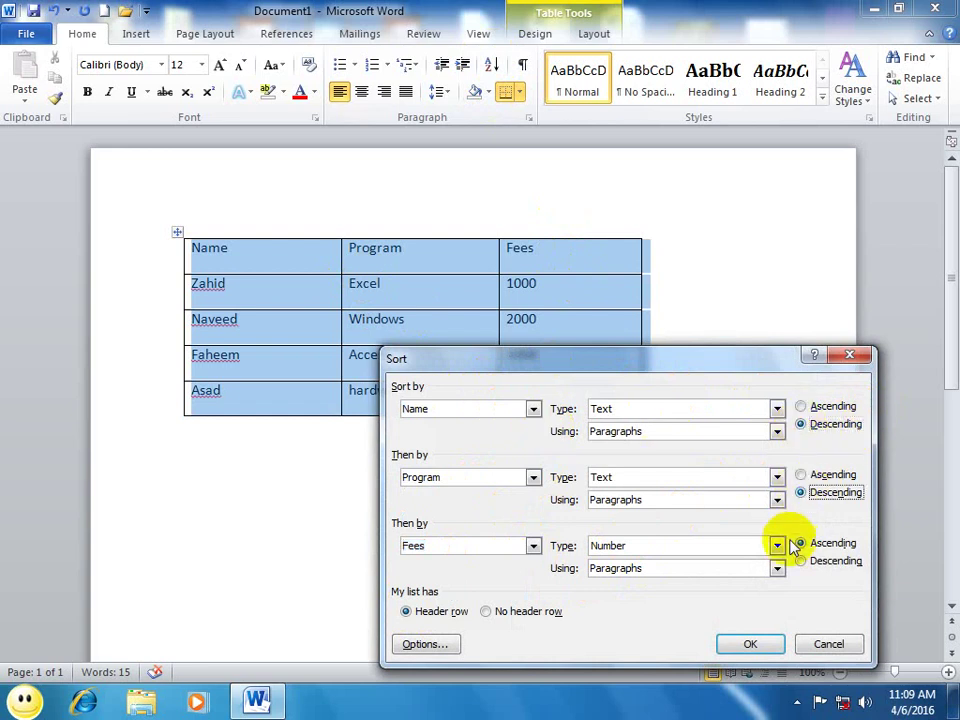
pyautogui.click(801, 561)
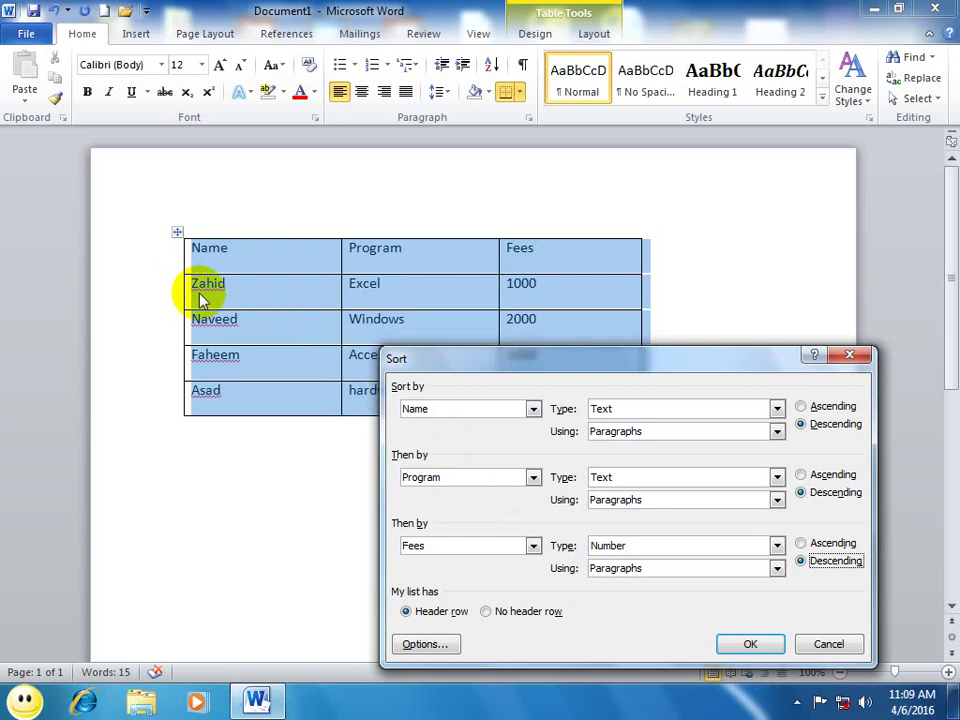
pyautogui.click(801, 406)
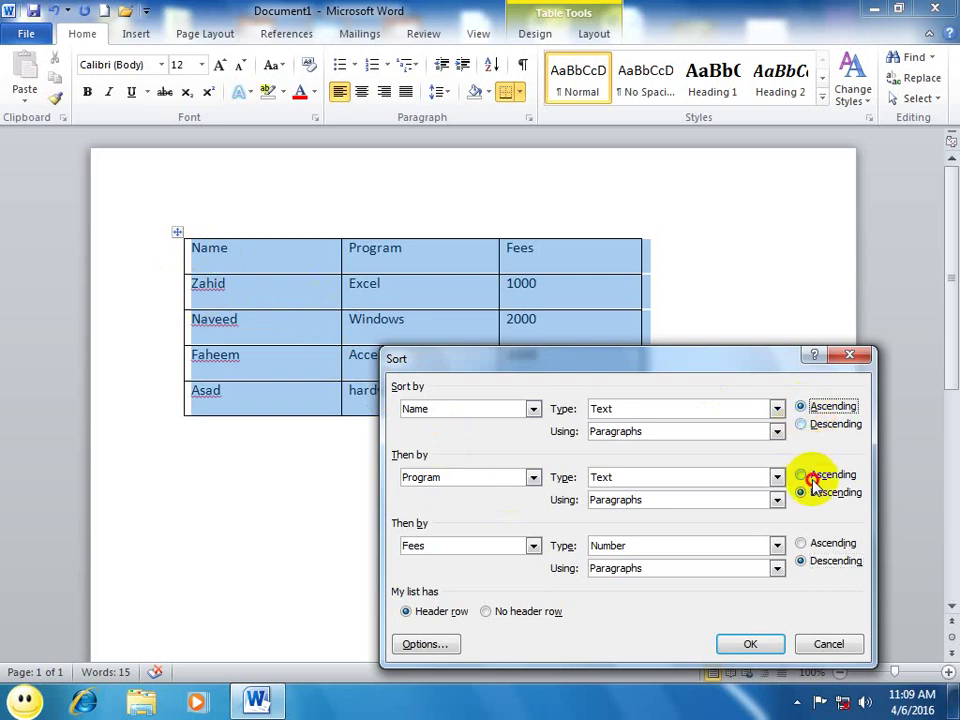
pyautogui.click(801, 475)
pyautogui.click(801, 543)
pyautogui.click(757, 643)
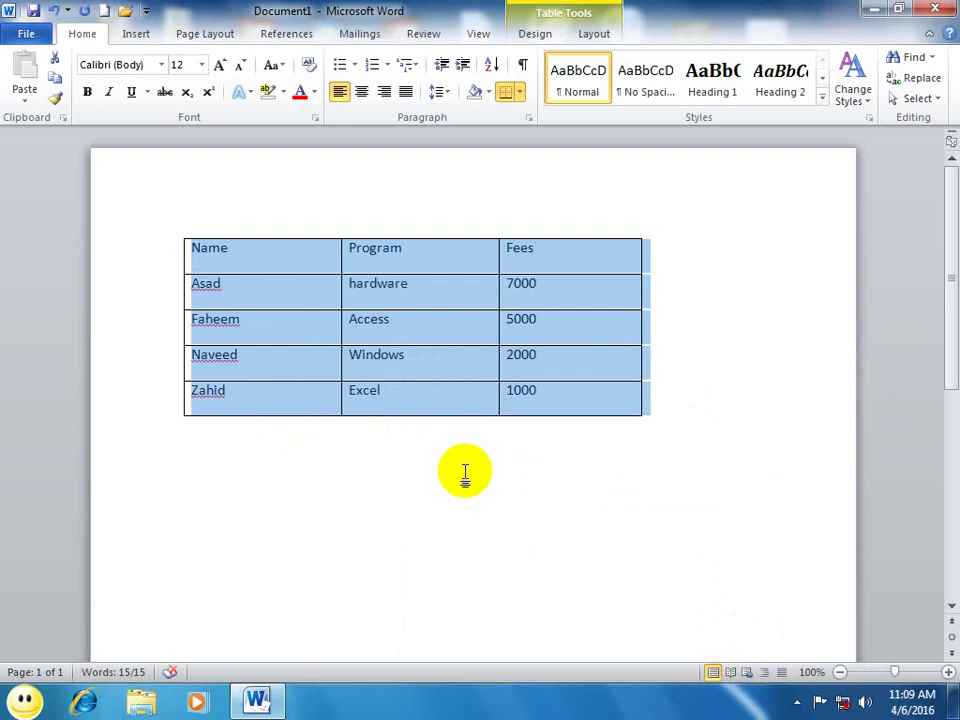
pyautogui.click(490, 64)
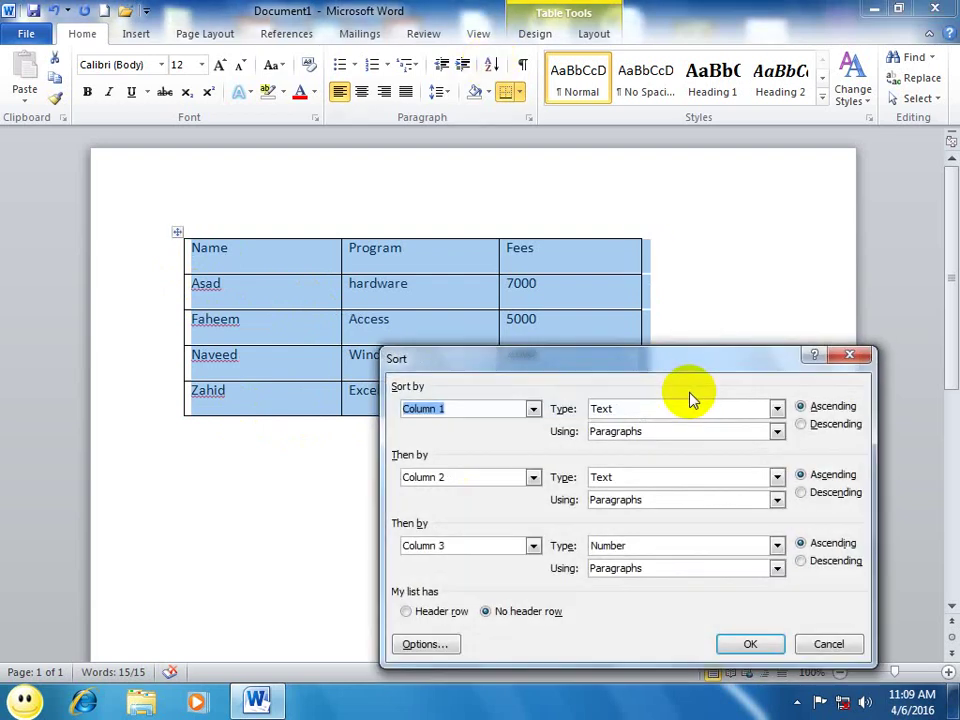
pyautogui.click(801, 424)
pyautogui.click(801, 492)
pyautogui.click(801, 561)
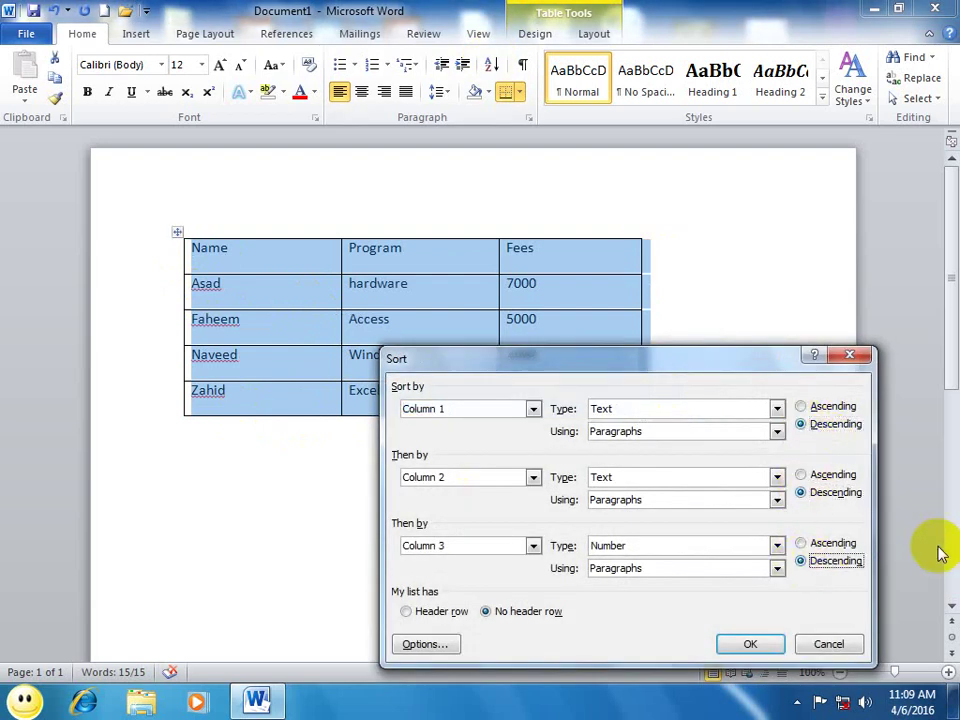
pyautogui.click(750, 643)
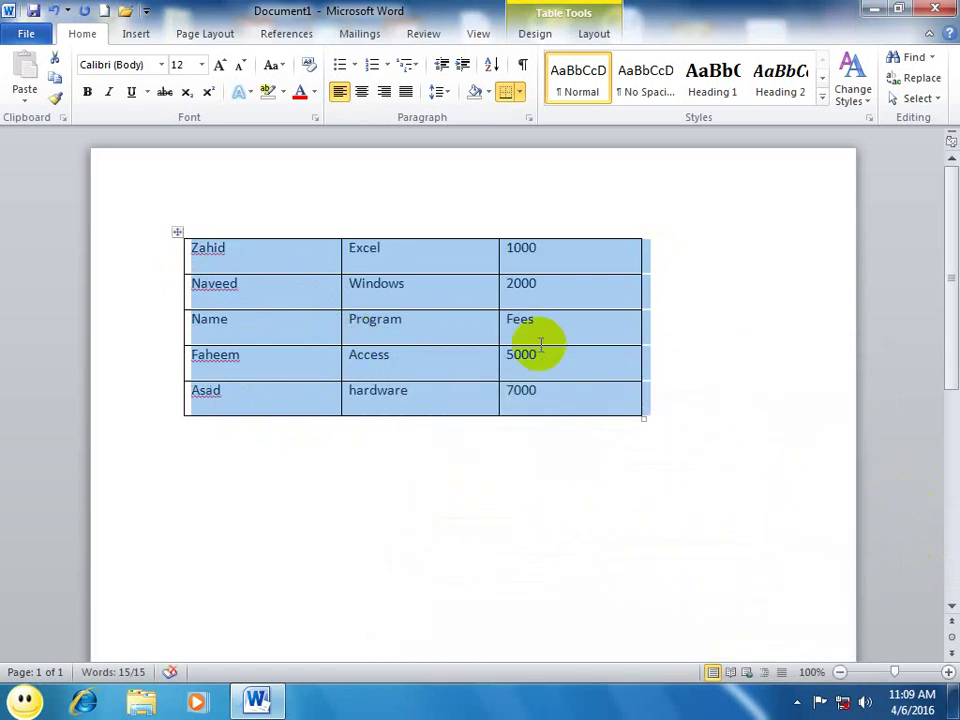
pyautogui.hotkey('ctrl', 'z')
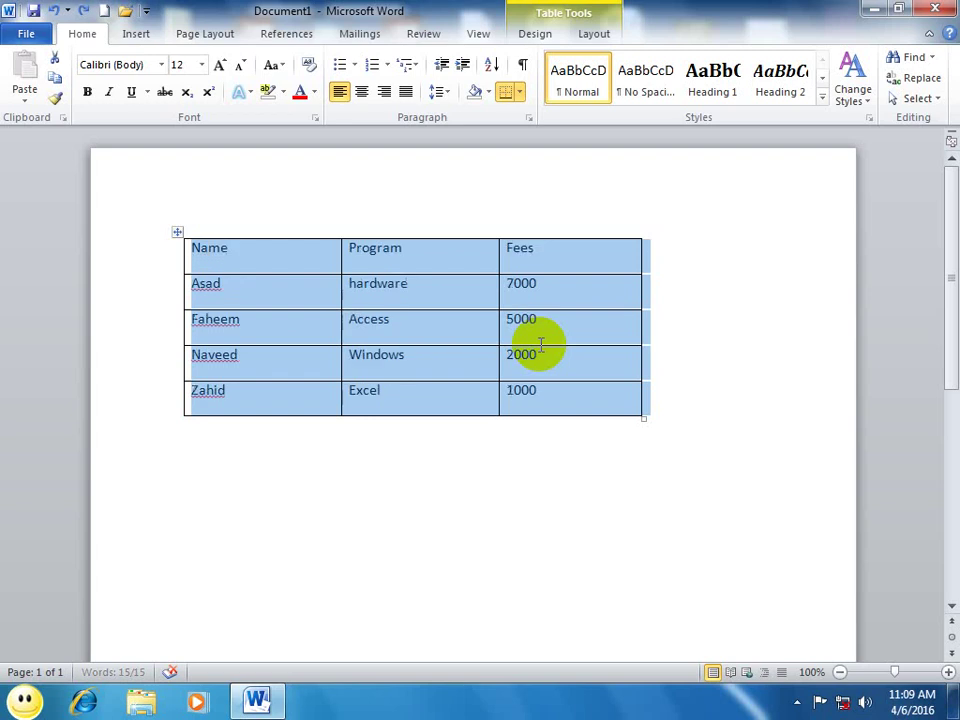
# Step: Sort the table descending by Name, Program and Fees, keeping the header row on top (Zahid, Naveed, Faheem, Asad)
pyautogui.click(490, 66)
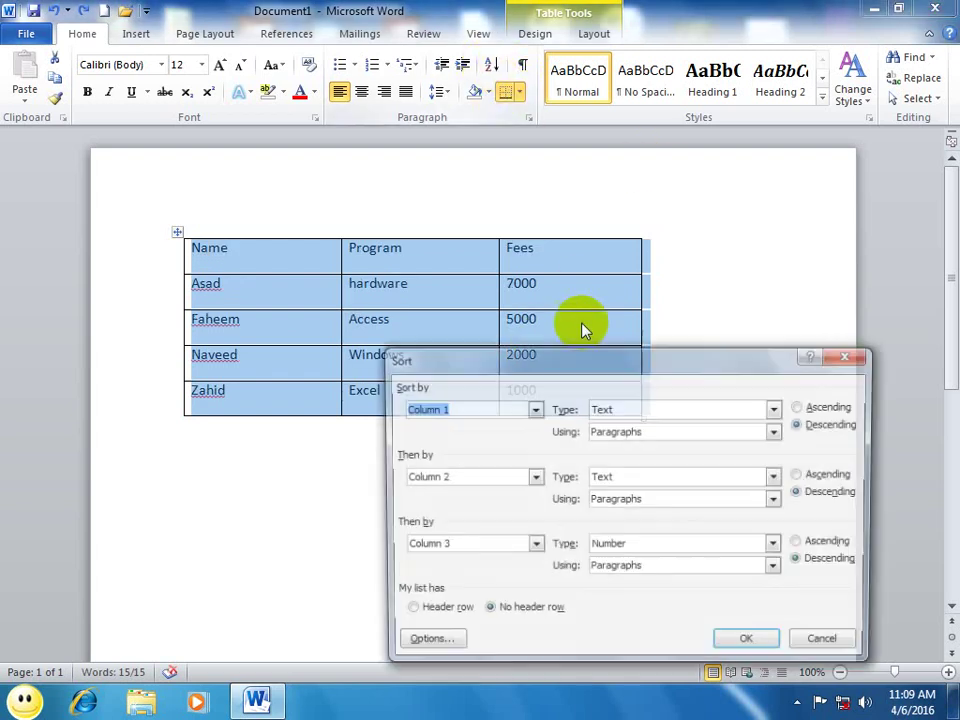
pyautogui.click(420, 613)
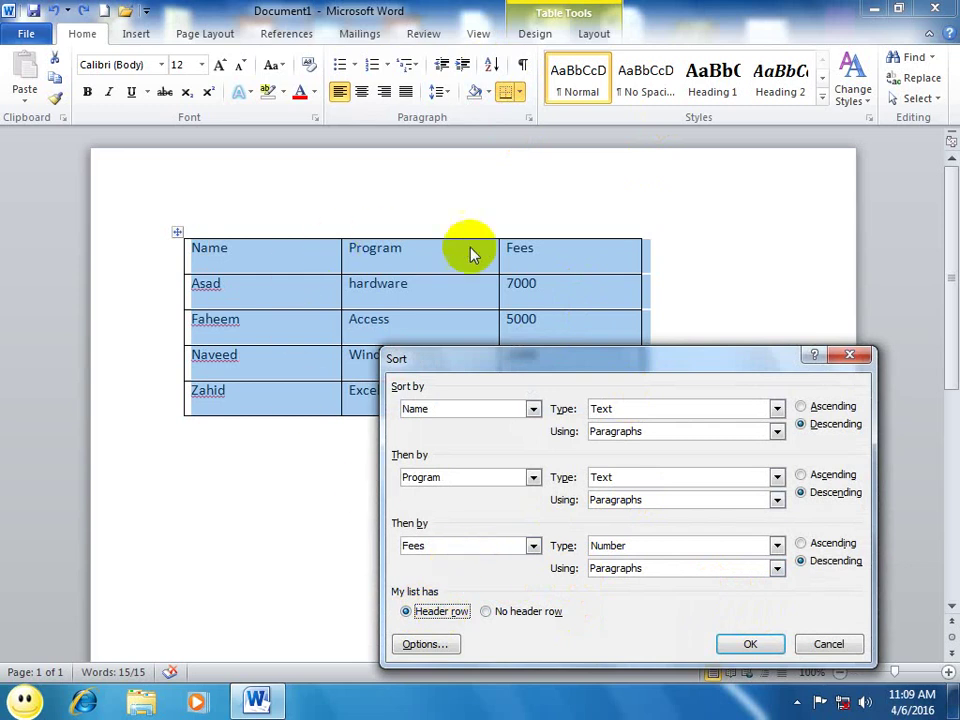
pyautogui.click(733, 641)
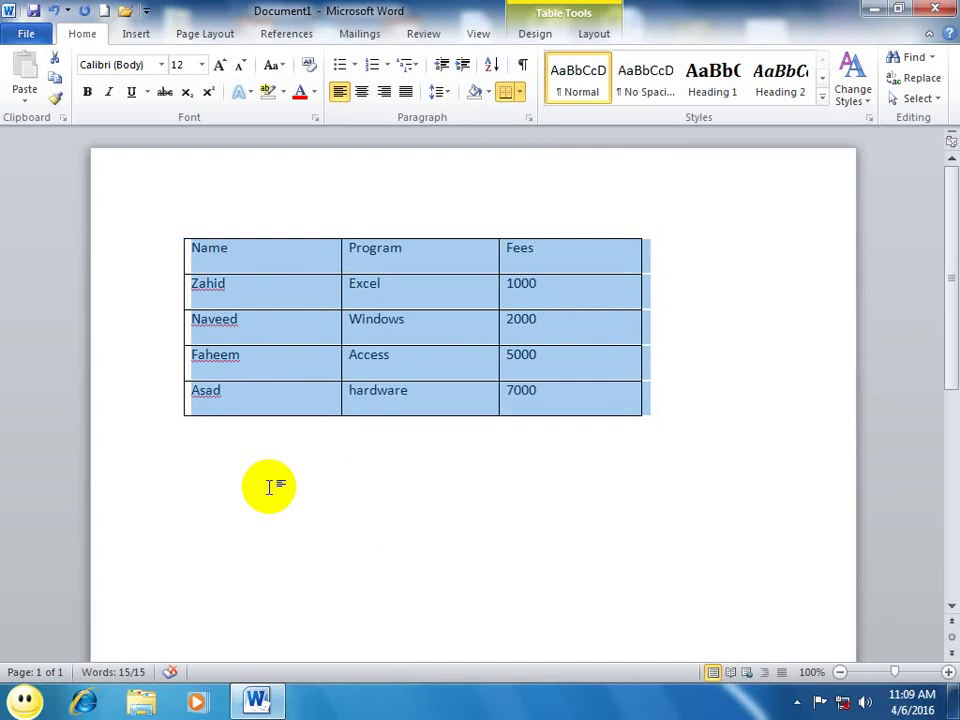
# Step: Select the whole table, then the Program and Fees columns, deselect, and start a new blank document
pyautogui.click(272, 465)
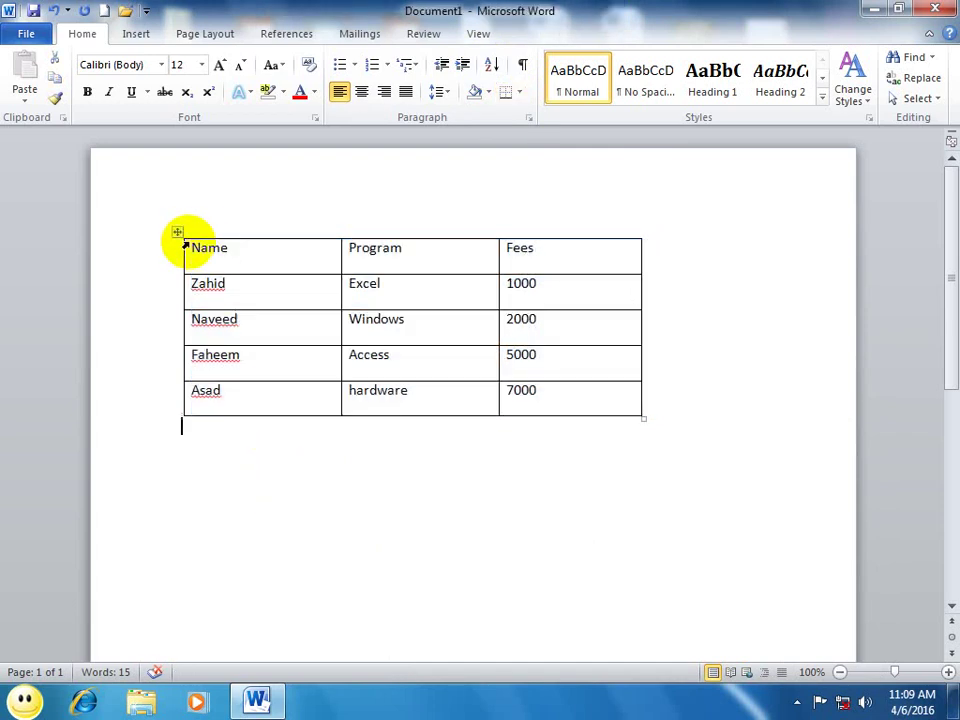
pyautogui.click(180, 236)
pyautogui.click(315, 467)
pyautogui.click(180, 236)
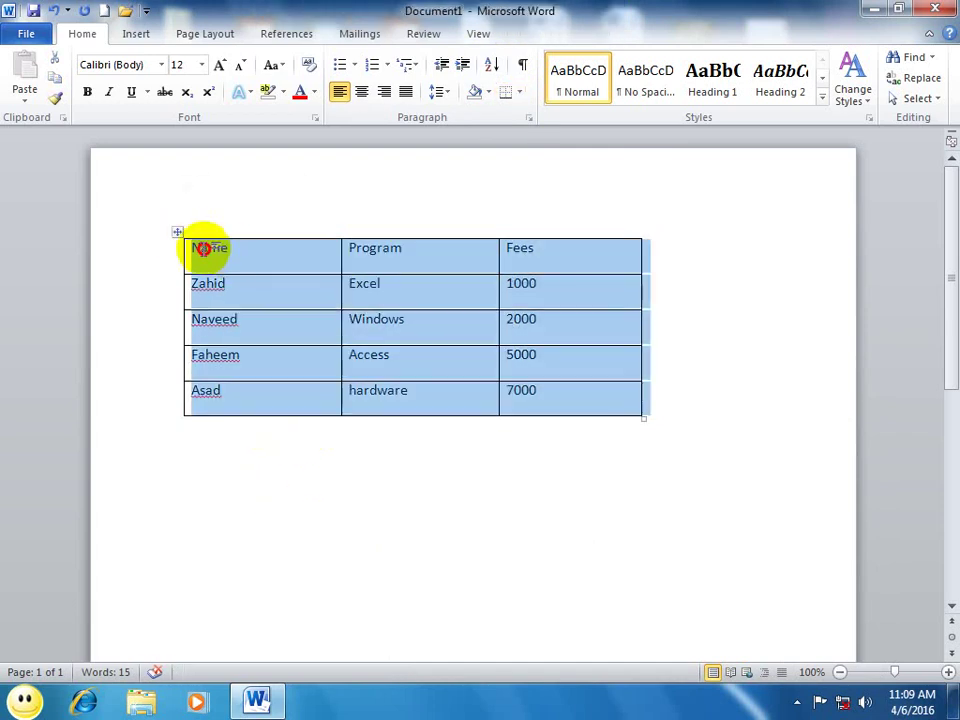
pyautogui.click(473, 259)
pyautogui.moveTo(390, 252); pyautogui.dragTo(572, 400)
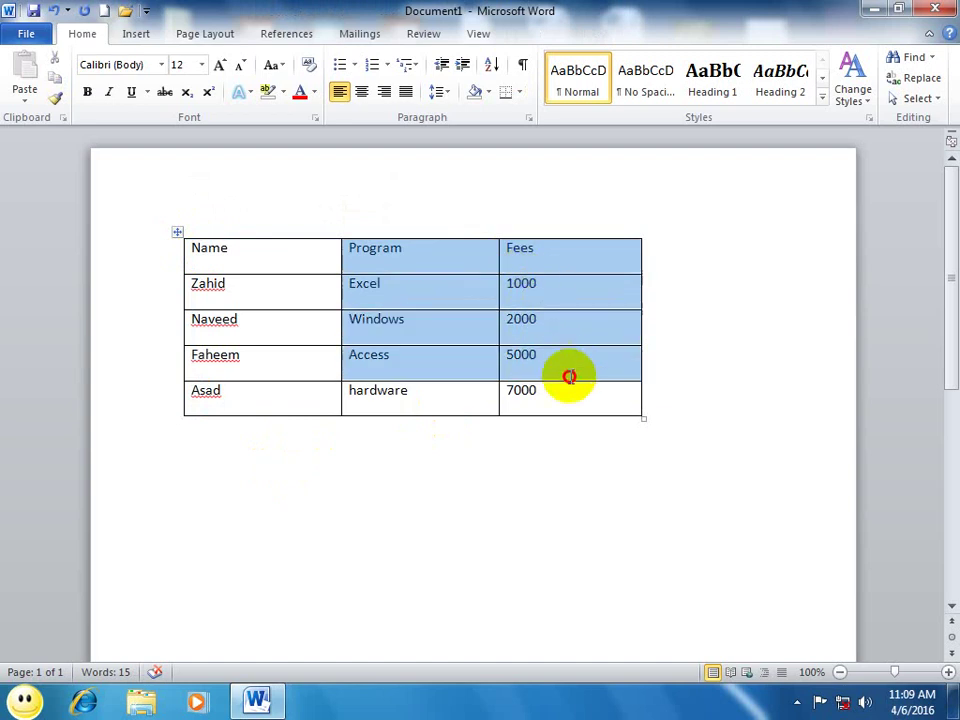
pyautogui.click(484, 515)
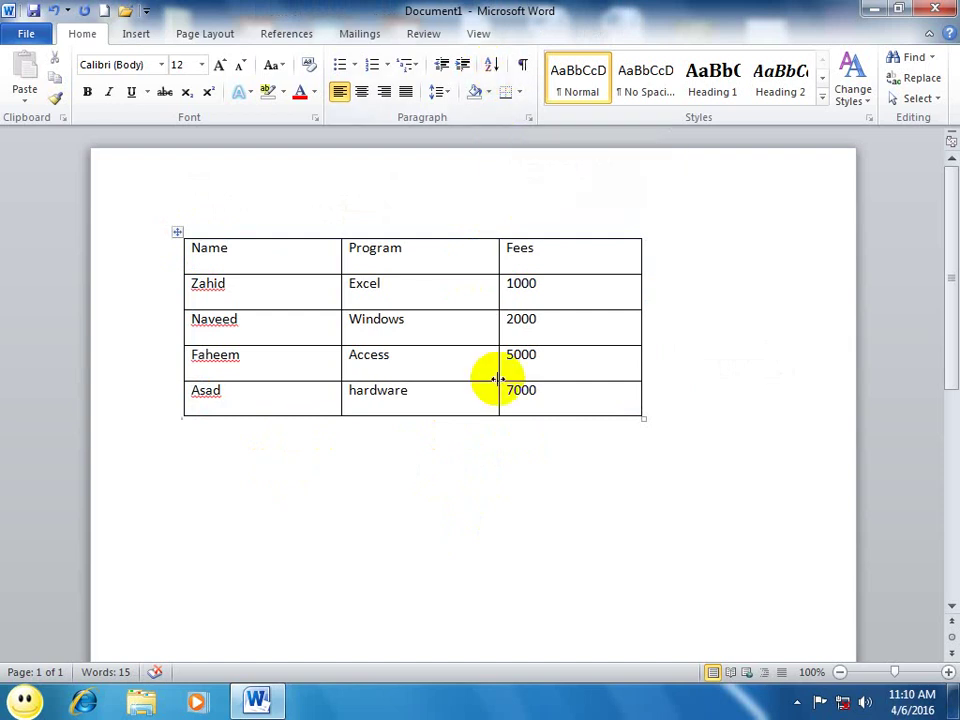
pyautogui.hotkey('ctrl', 'n')
pyautogui.write('=rand()')
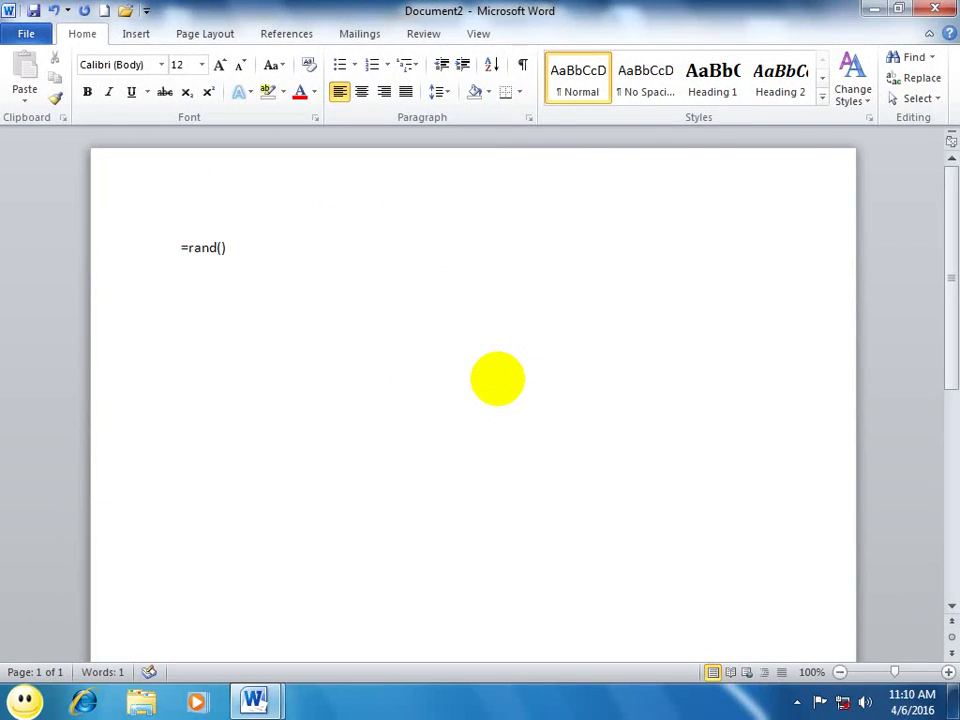
# Step: Expand =rand() into three sample paragraphs, select them, and show formatting marks
pyautogui.press('Return')
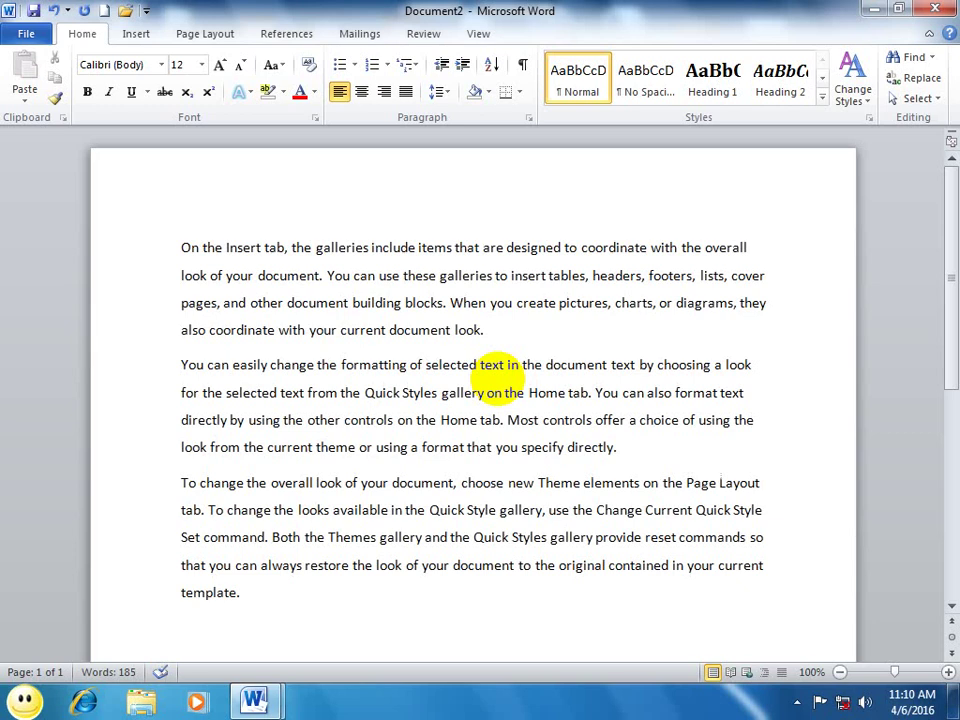
pyautogui.moveTo(272, 602); pyautogui.dragTo(129, 240)
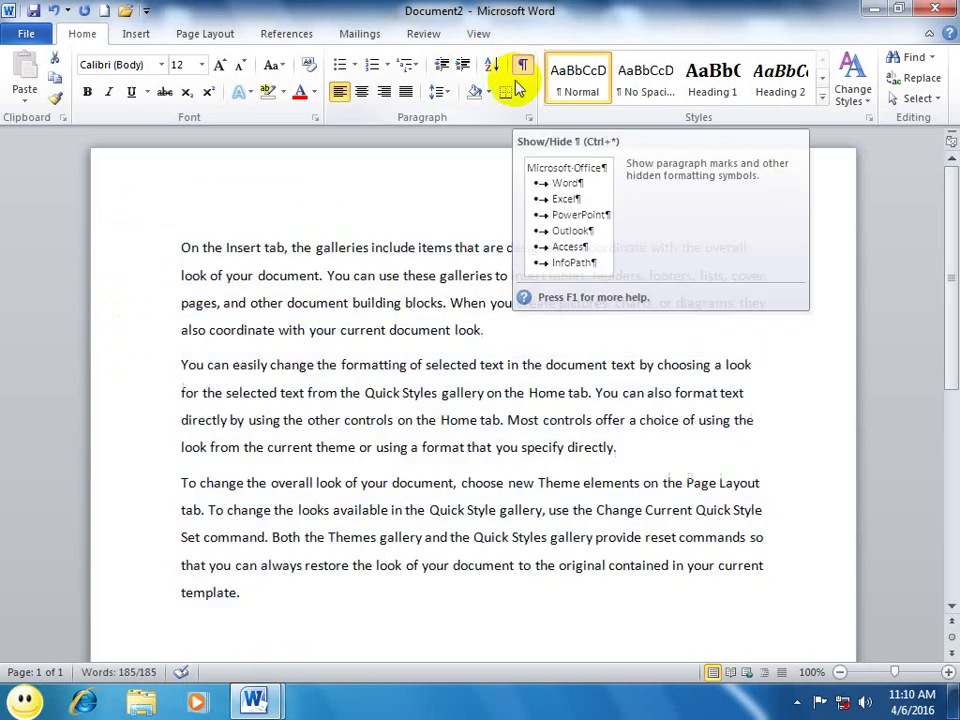
pyautogui.click(522, 66)
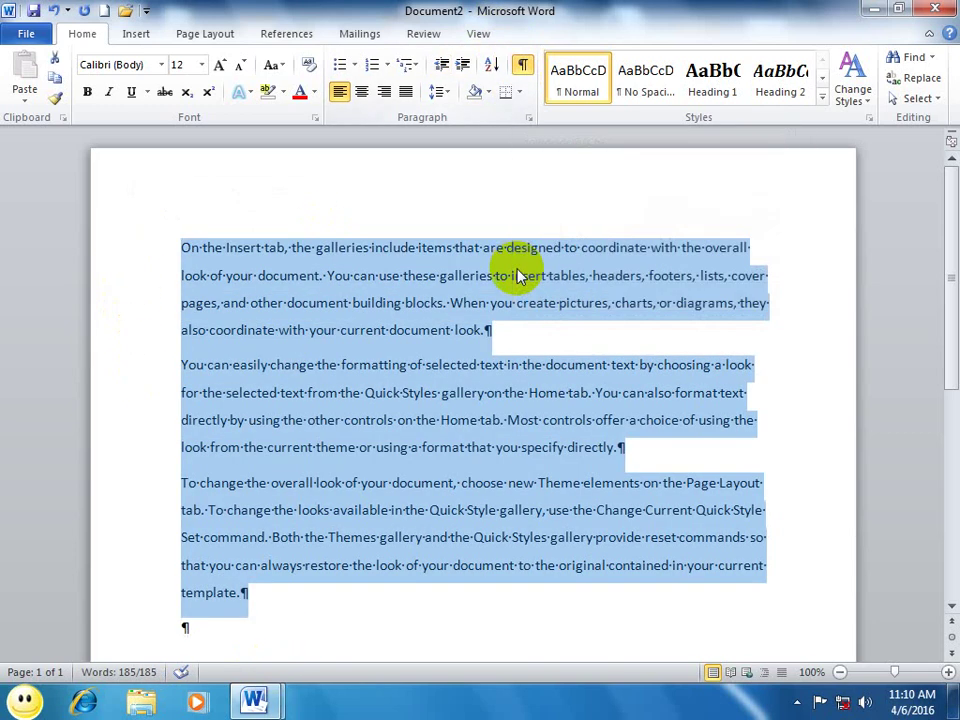
pyautogui.click(507, 329)
# Step: Select the first, second and third paragraphs in turn, then hide formatting marks
pyautogui.moveTo(507, 329); pyautogui.dragTo(214, 223)
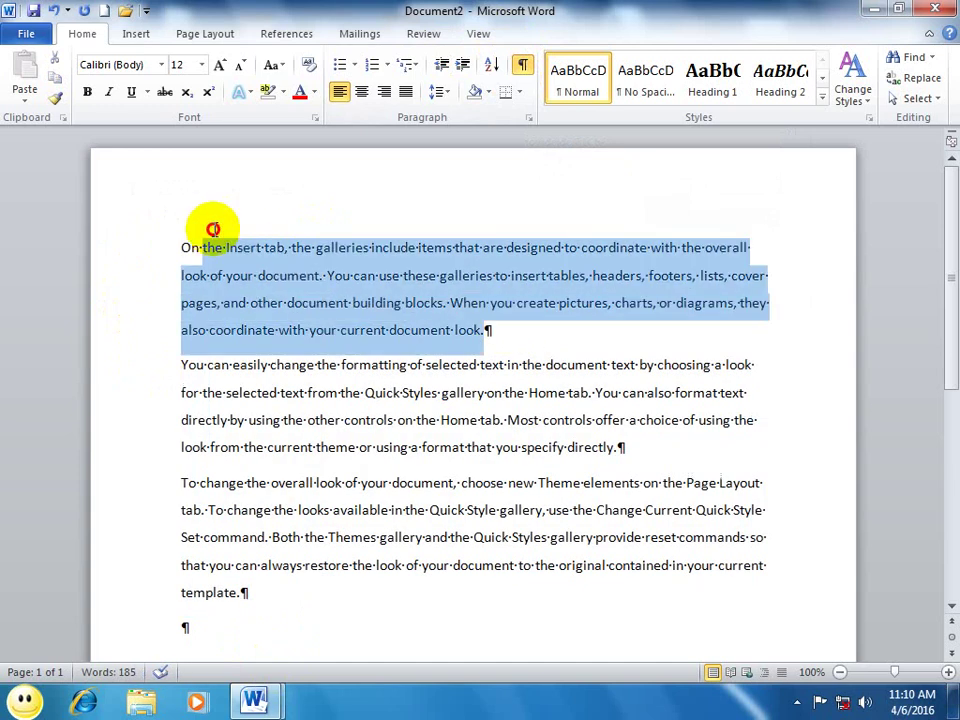
pyautogui.tripleClick(250, 374)
pyautogui.doubleClick(133, 499)
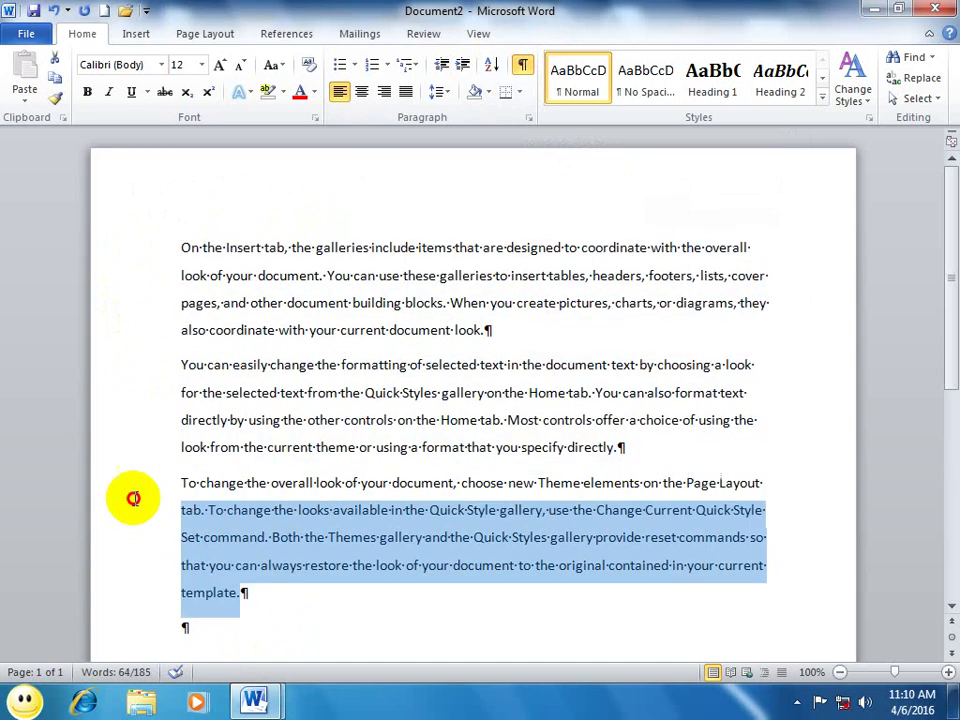
pyautogui.click(229, 630)
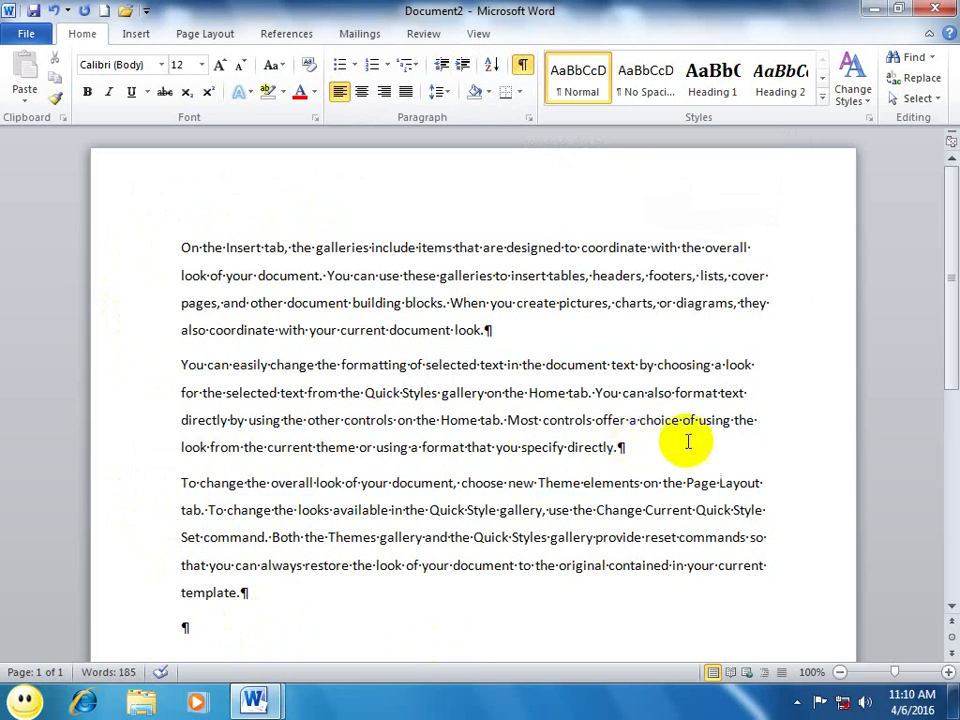
pyautogui.click(522, 66)
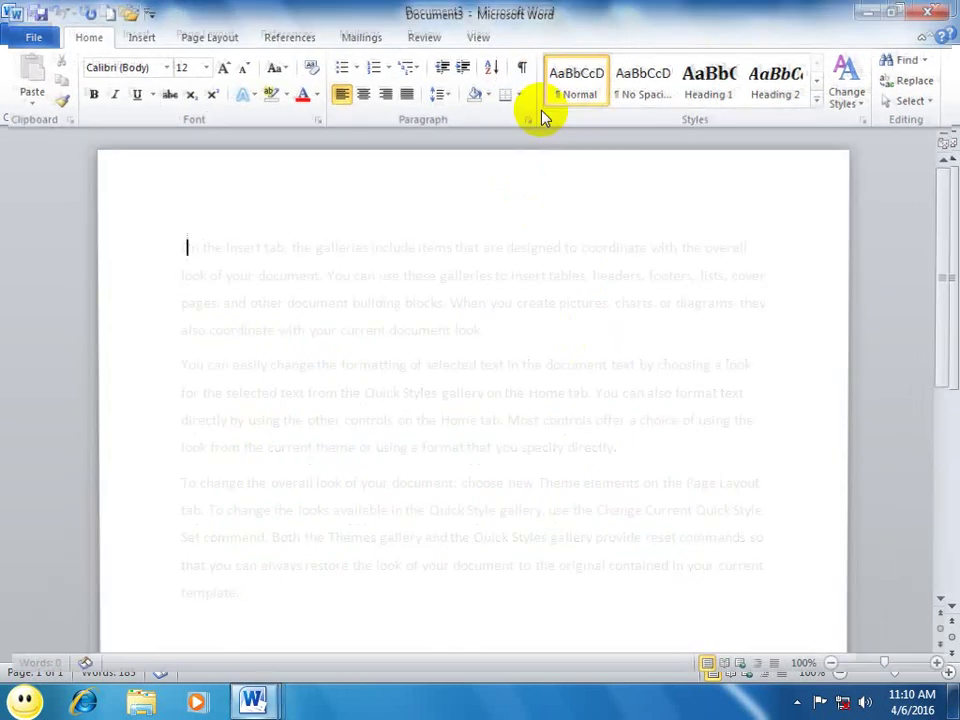
# Step: With formatting marks shown, type two lines of filler text as separate paragraphs, then hide the marks
pyautogui.click(522, 66)
pyautogui.write('sdfsdfsdfsdfsdfsdfsdfsdfsdfsdfsdfsdfsdfsdfsdfsdfsdfsdfsdfsdfsdfsdfsdfsdfsdfsdfsdfsdf')
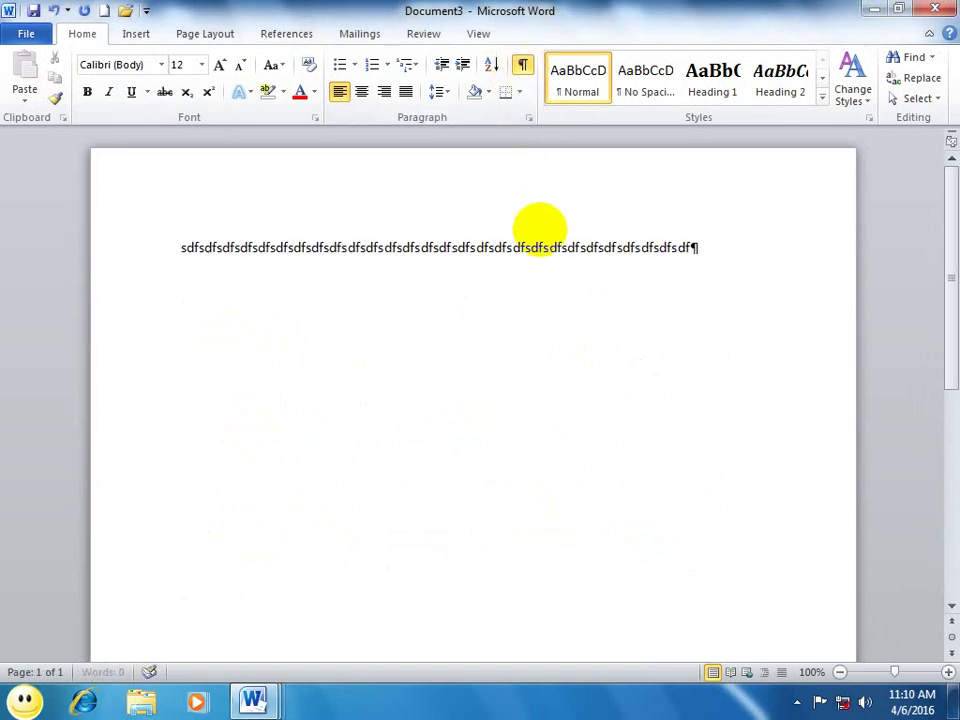
pyautogui.write('sdfsdfsdfsdfsdfsdfsdfsdfsdfsdfsdfsdfsdfsdfsdfsdfsdfsdfsdfsdfsdfsdfsdfsdfsdfsdfsdfsdfsdfsdfsdfsdfsdfsdfsdfsdfsdfsdfsdfsdfsdfsdfsdfsdfsdfsdfsdfsdfsdfsdfsdfsdfsdfsdfsdfsdfsdfsdfsdfsd')
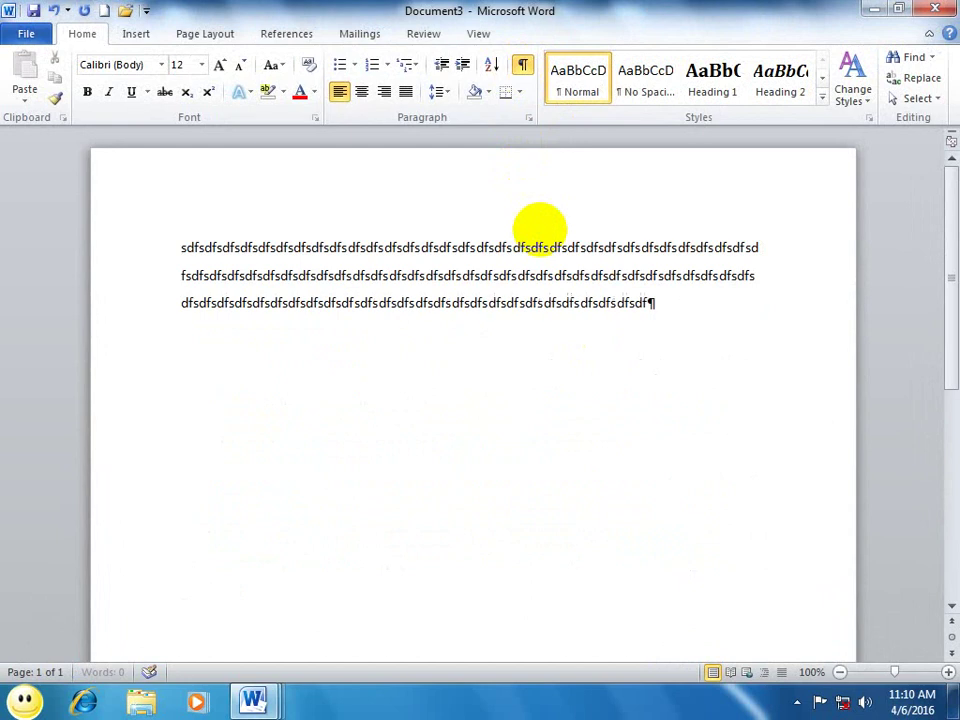
pyautogui.write('fsdfsdfsdfsdfsdfsdfsdfsdfsdfsdfsdf')
pyautogui.press('Return')
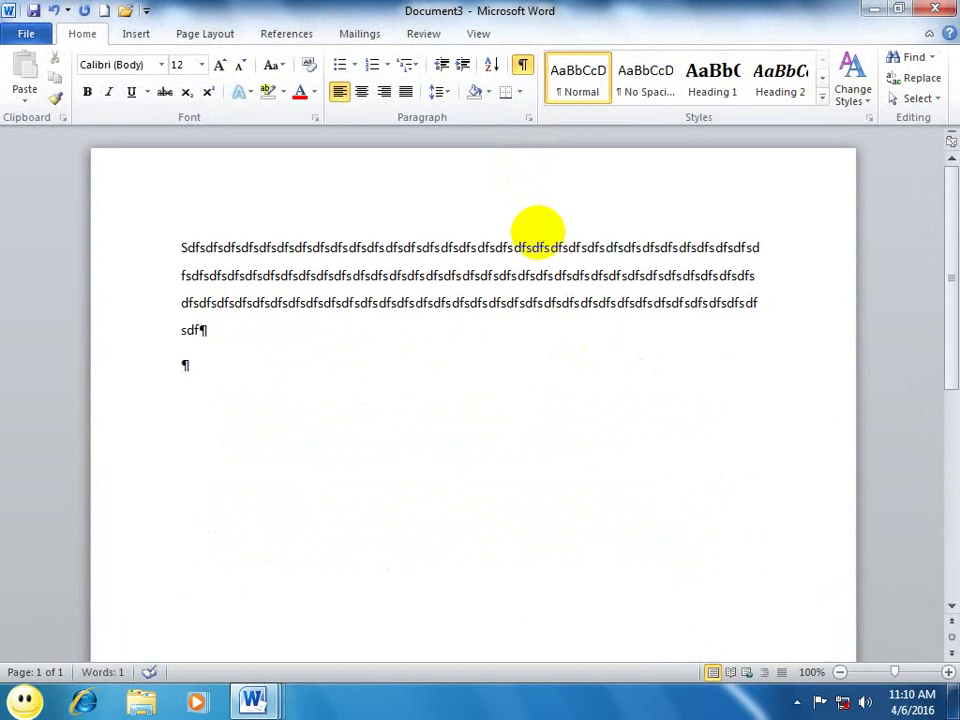
pyautogui.write('hhhhhhhhhhhhhhhhhhhhhhhhhhhhhhhh')
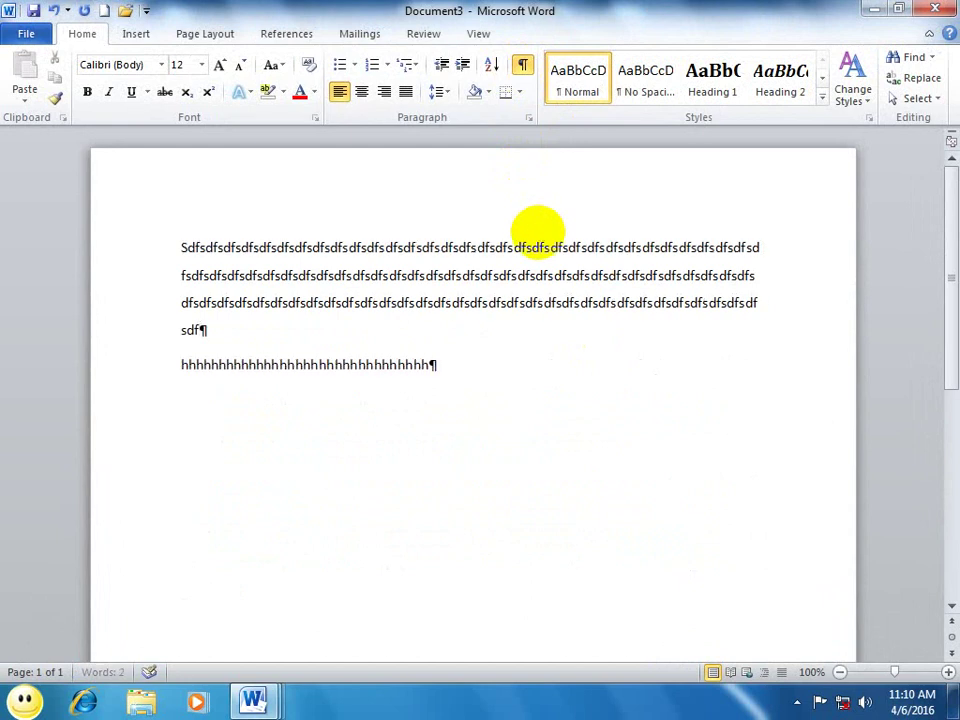
pyautogui.write('hhhhhhhhhhhhhhhhhhhhhhhhhhhhhhhhhhhhhhhhh')
pyautogui.press('Return')
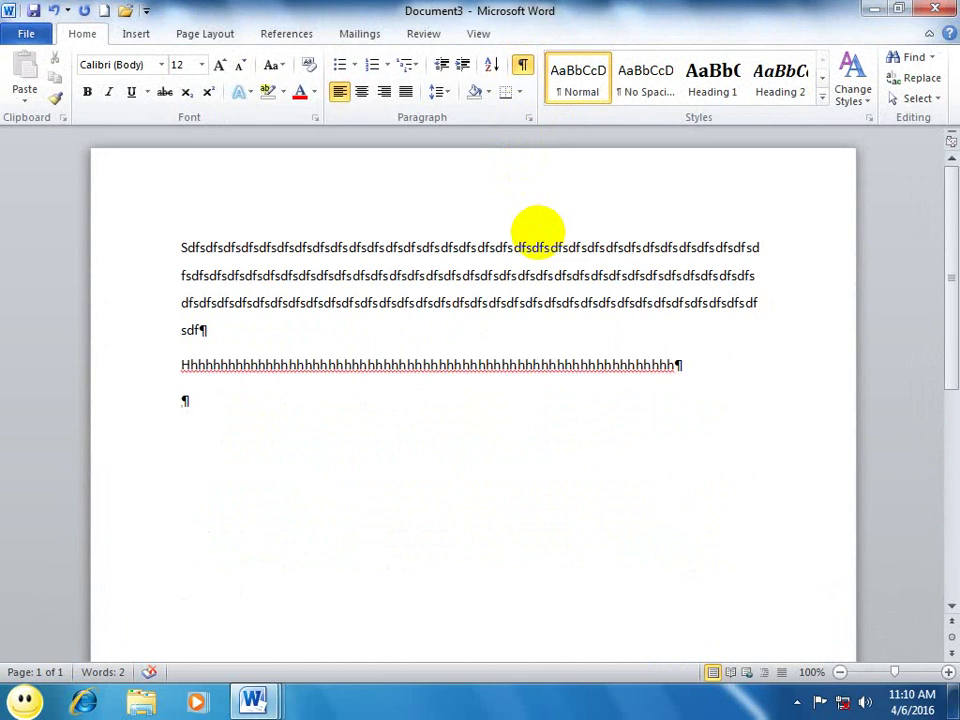
pyautogui.click(521, 64)
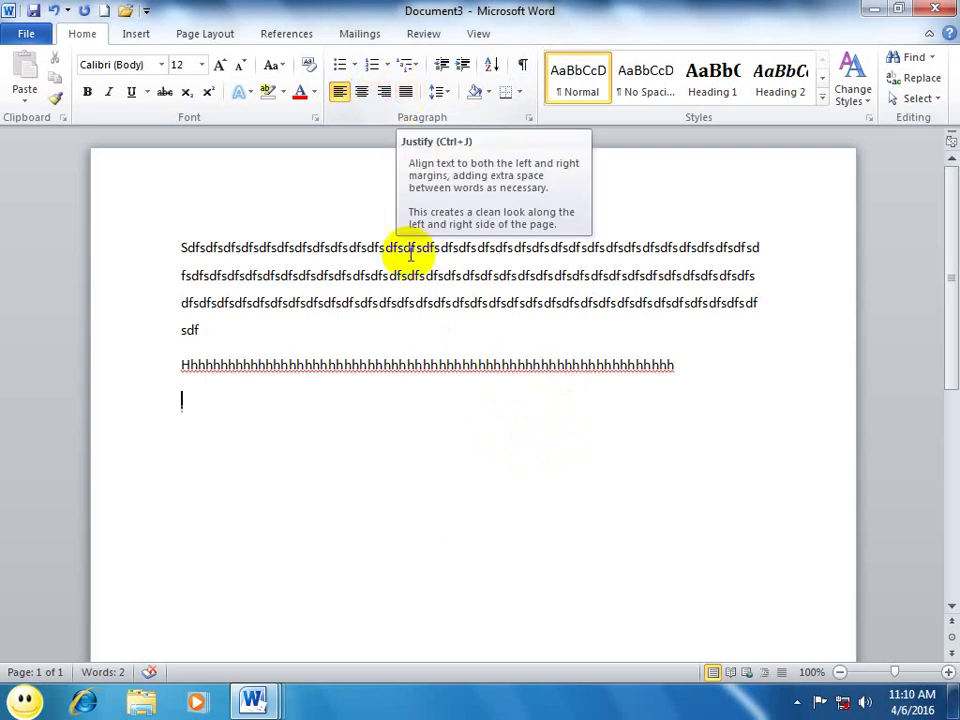
# Step: In a new document, generate three paragraphs of sample text with =rand() and select them
pyautogui.hotkey('ctrl', 'n')
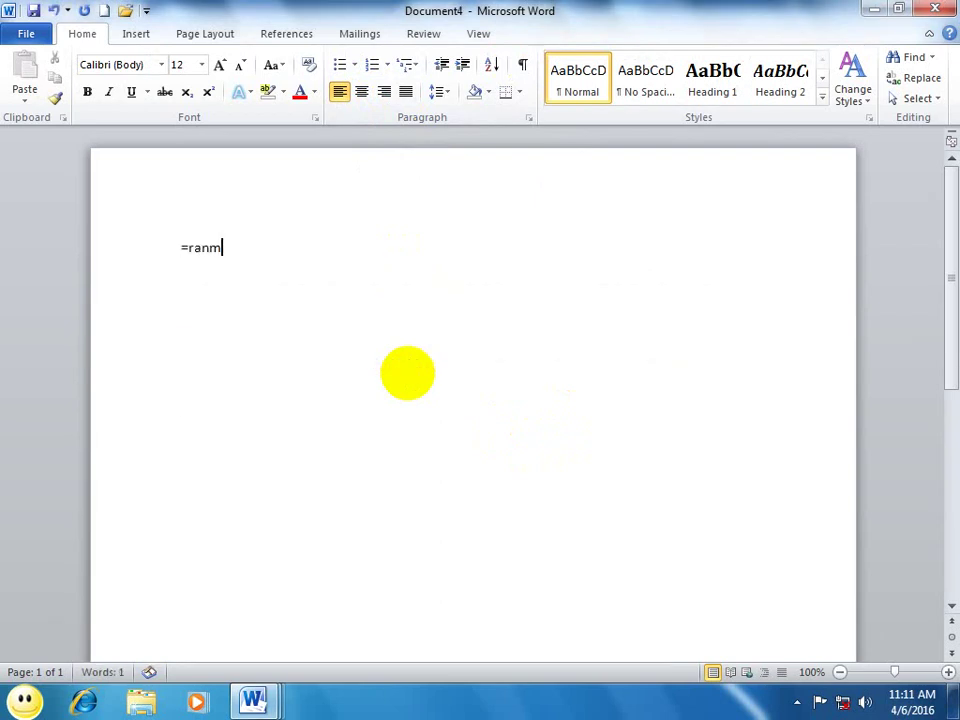
pyautogui.write(')')
pyautogui.press('Return')
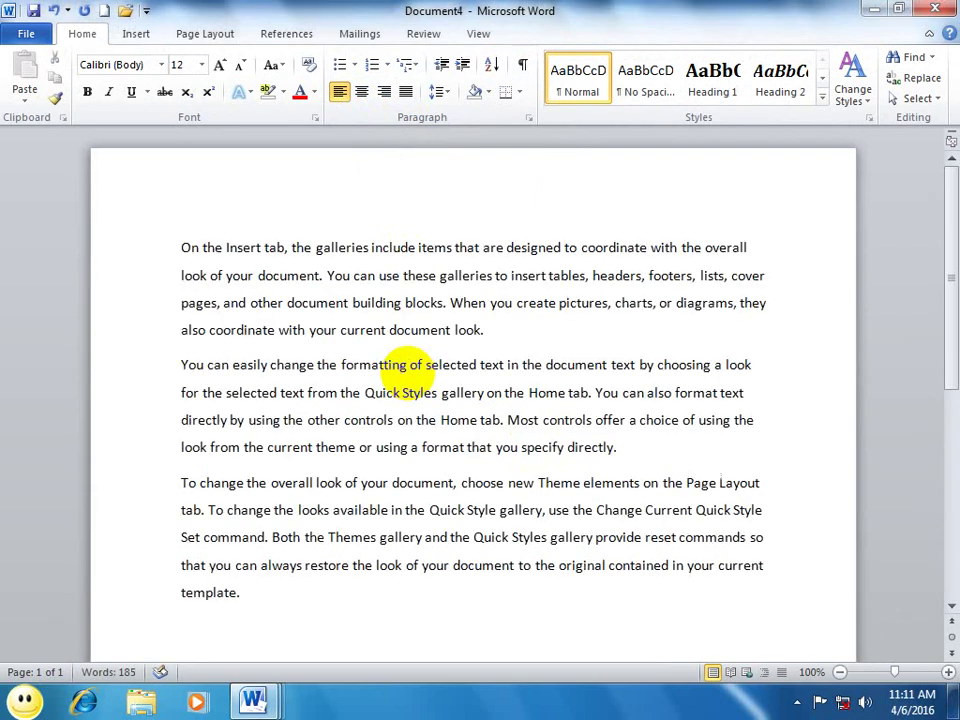
pyautogui.moveTo(261, 604); pyautogui.dragTo(117, 260)
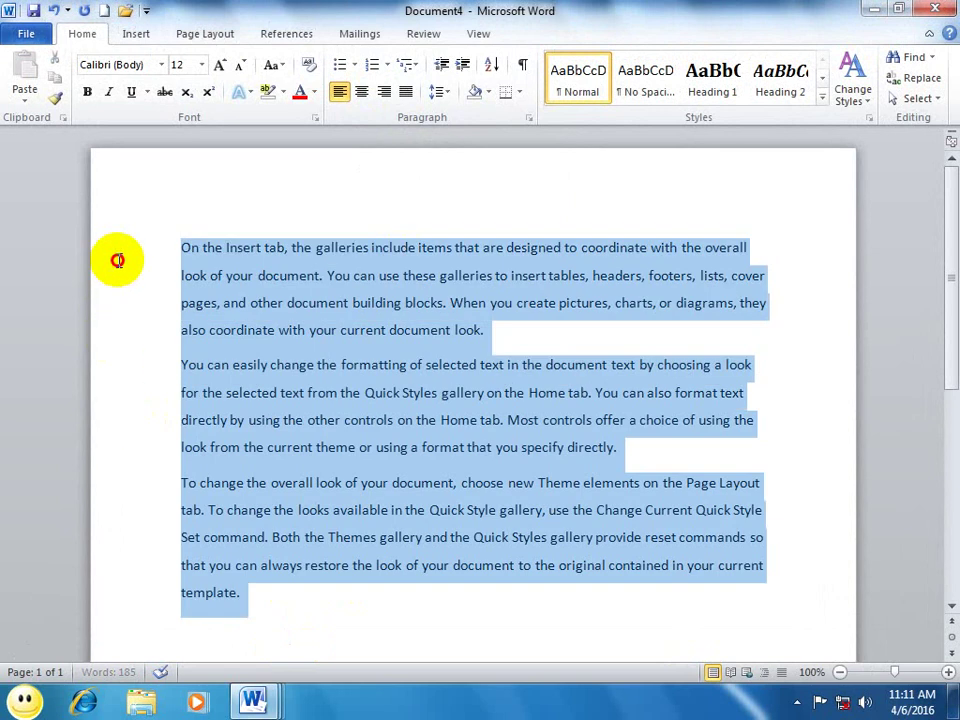
pyautogui.click(446, 95)
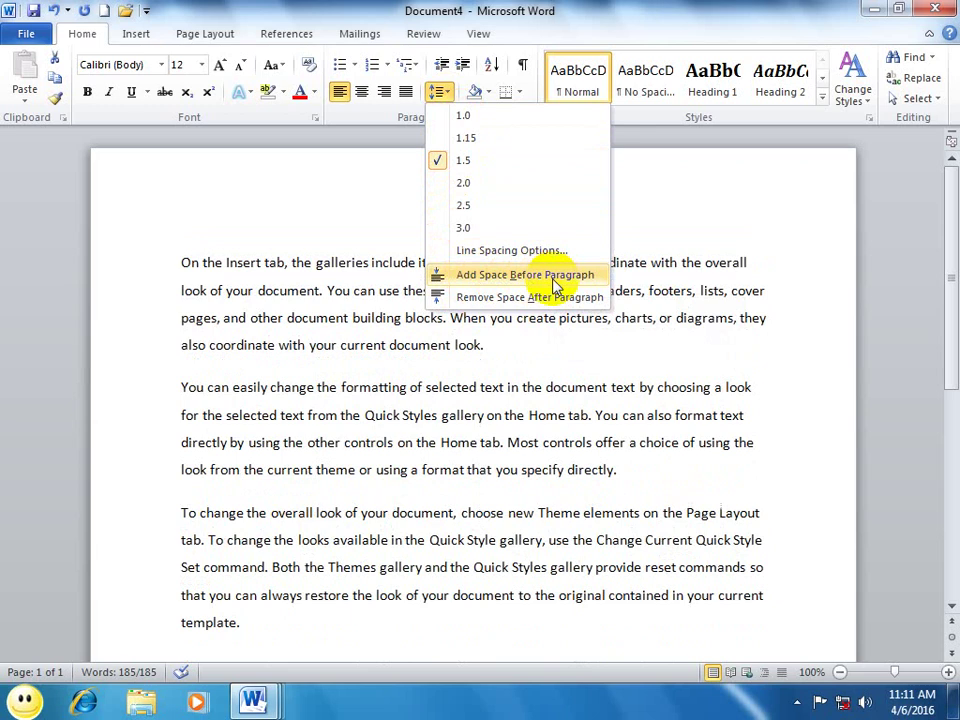
pyautogui.click(553, 285)
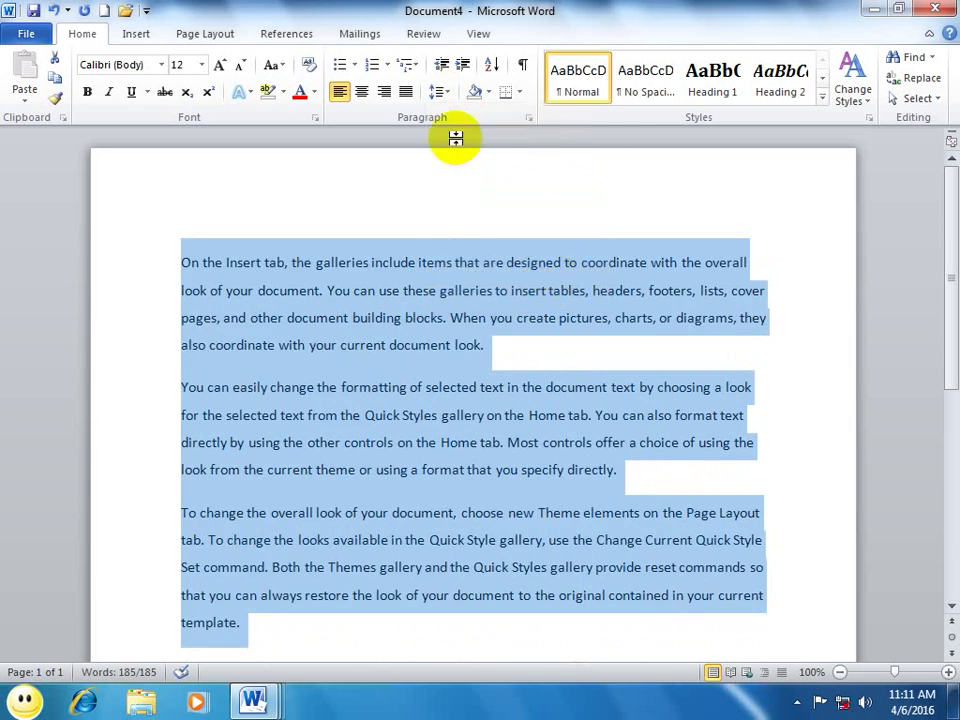
pyautogui.click(445, 92)
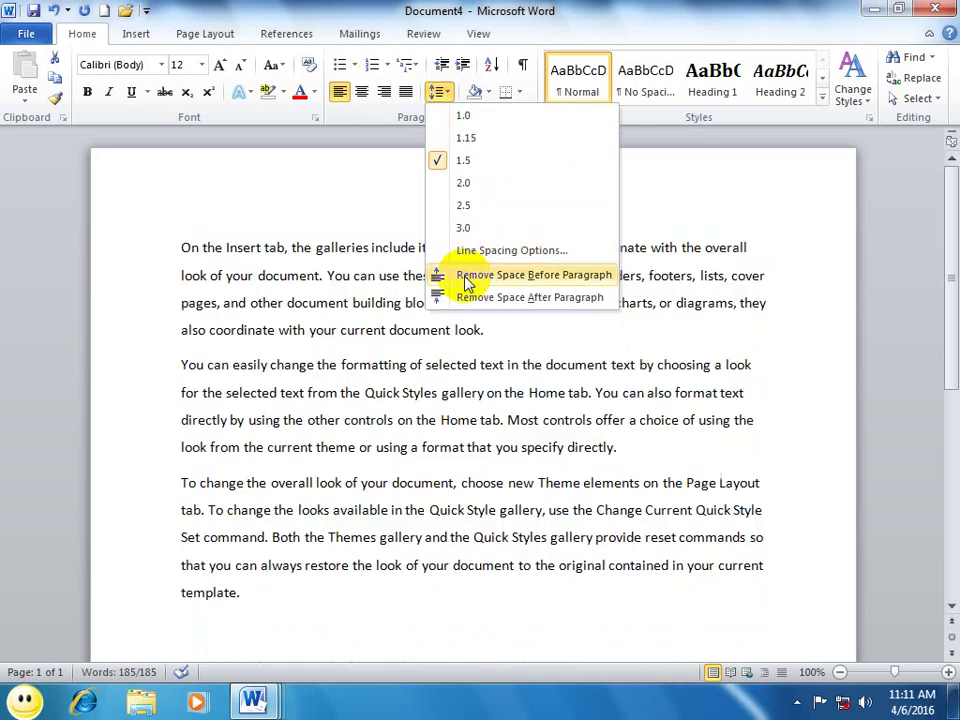
pyautogui.click(465, 283)
pyautogui.click(488, 92)
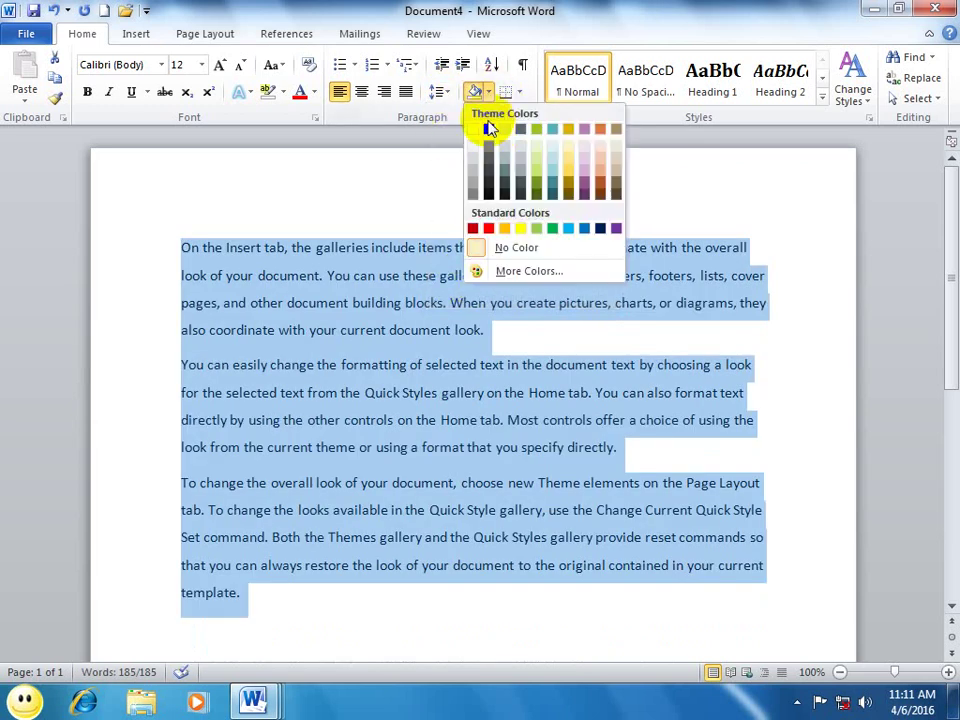
pyautogui.click(439, 92)
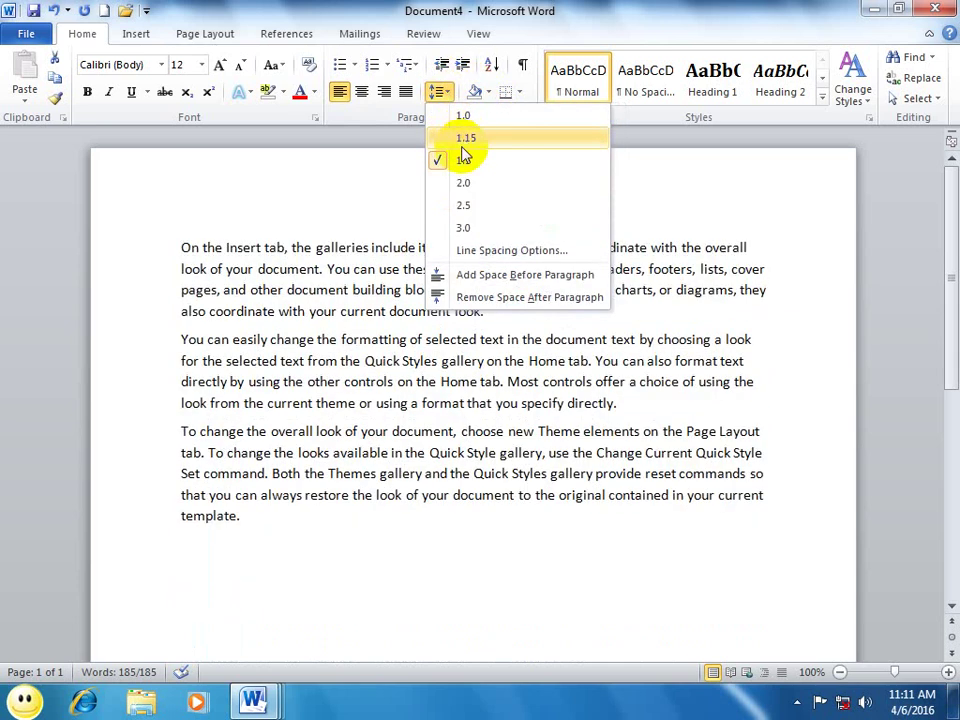
pyautogui.click(328, 322)
pyautogui.hotkey('ctrl', '1')
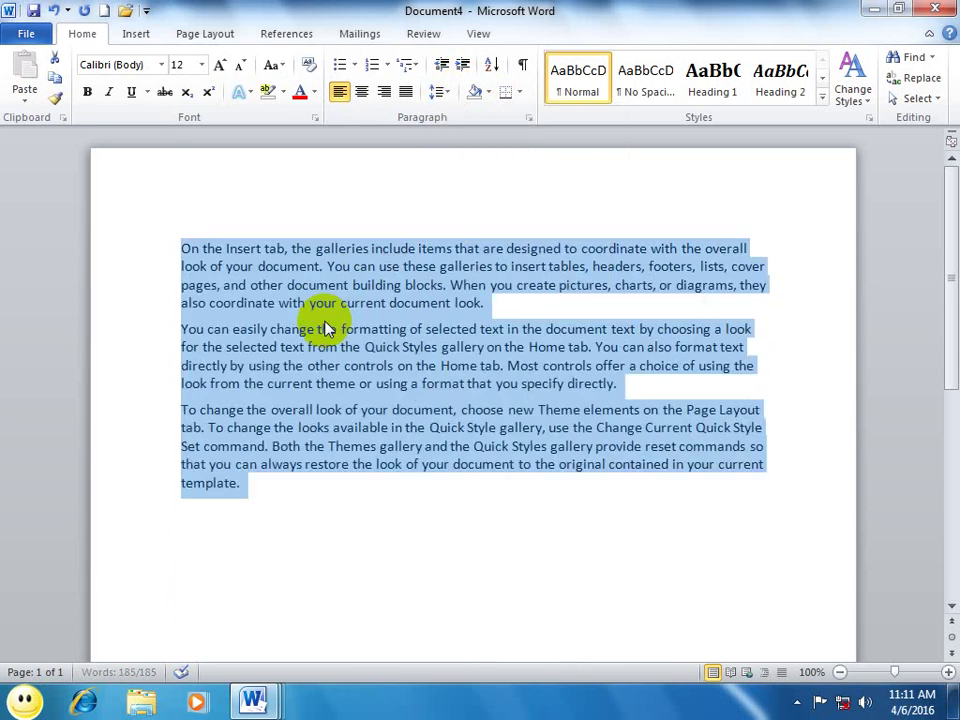
pyautogui.hotkey('ctrl', '2')
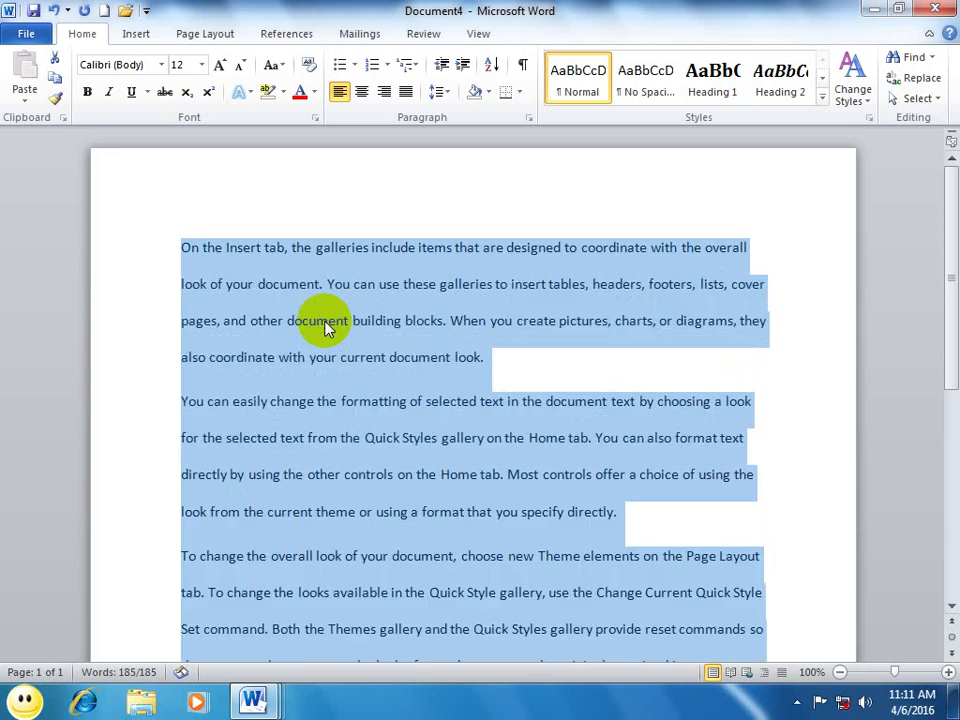
pyautogui.hotkey('ctrl', '5')
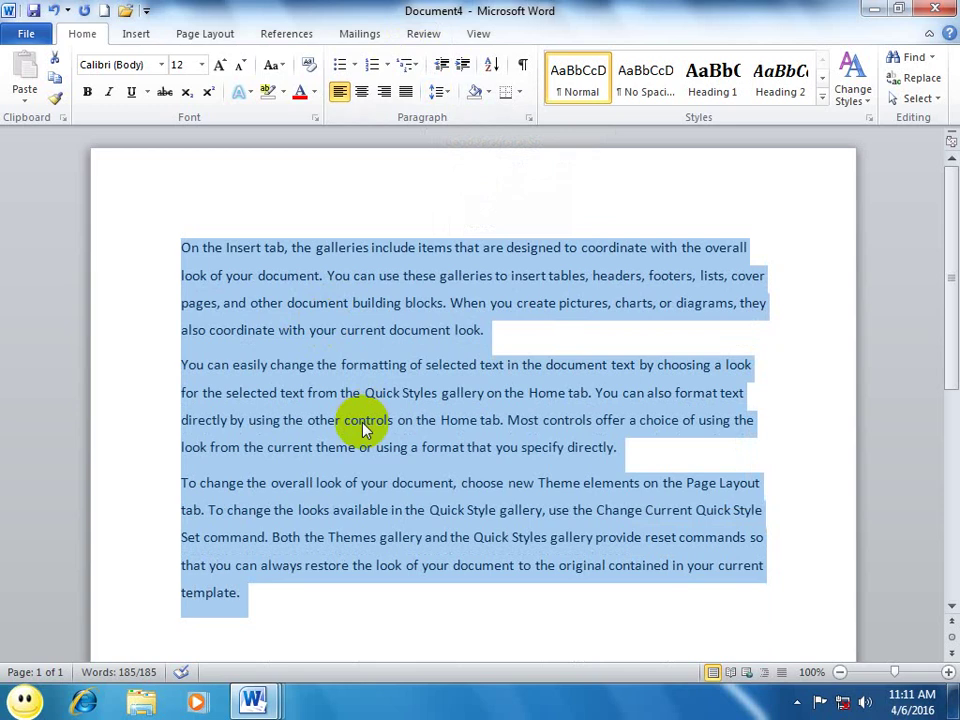
pyautogui.hotkey('ctrl', '1')
pyautogui.click(439, 91)
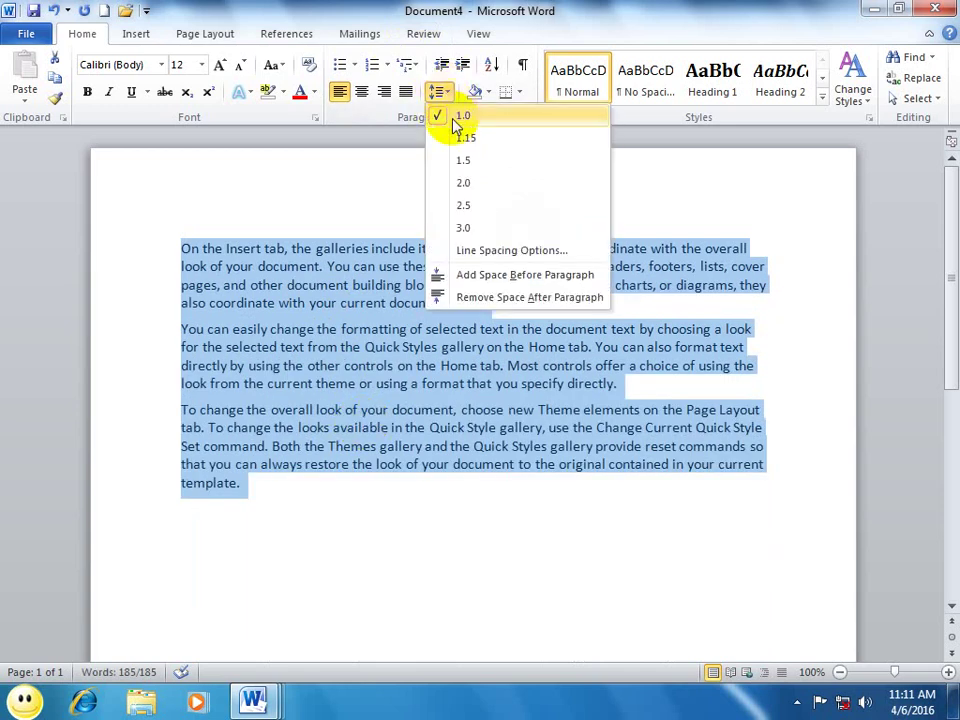
pyautogui.press('Escape')
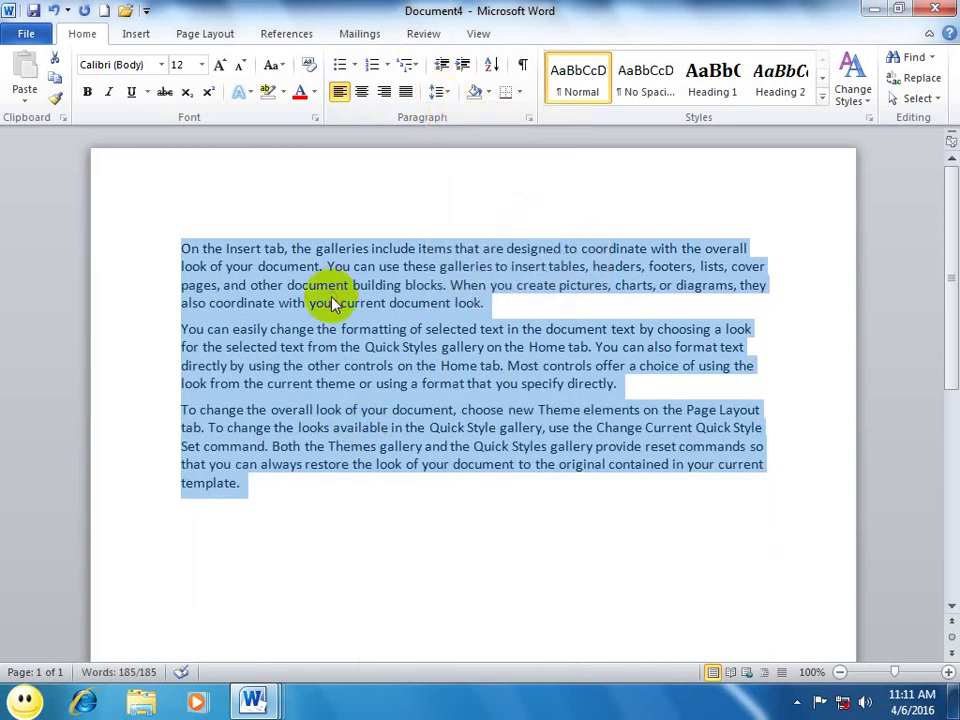
pyautogui.hotkey('ctrl', '2')
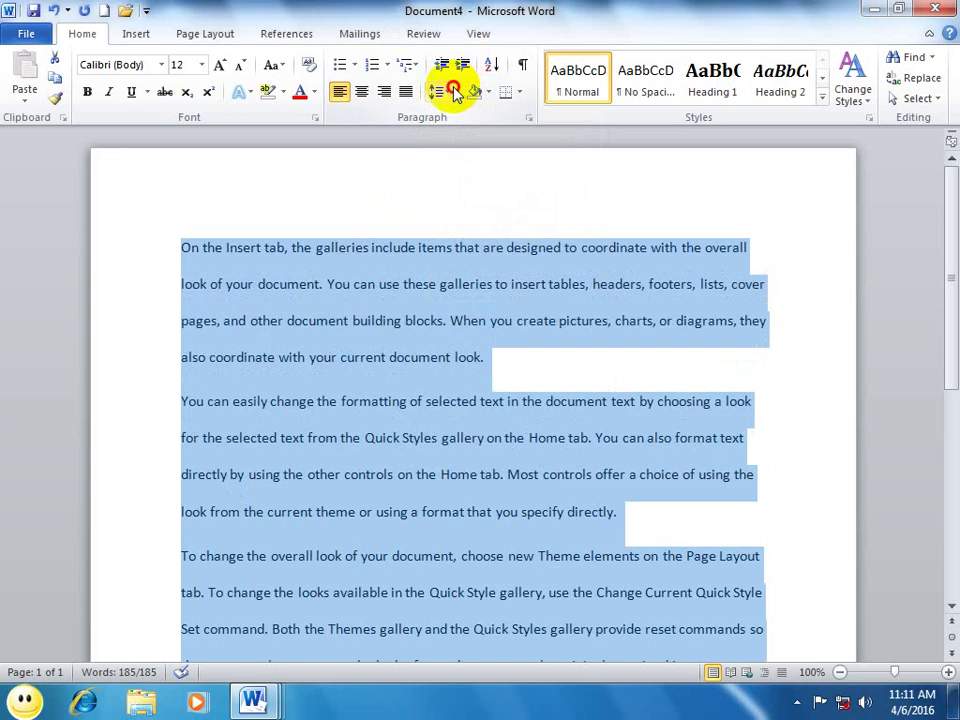
pyautogui.click(441, 91)
pyautogui.press('Escape')
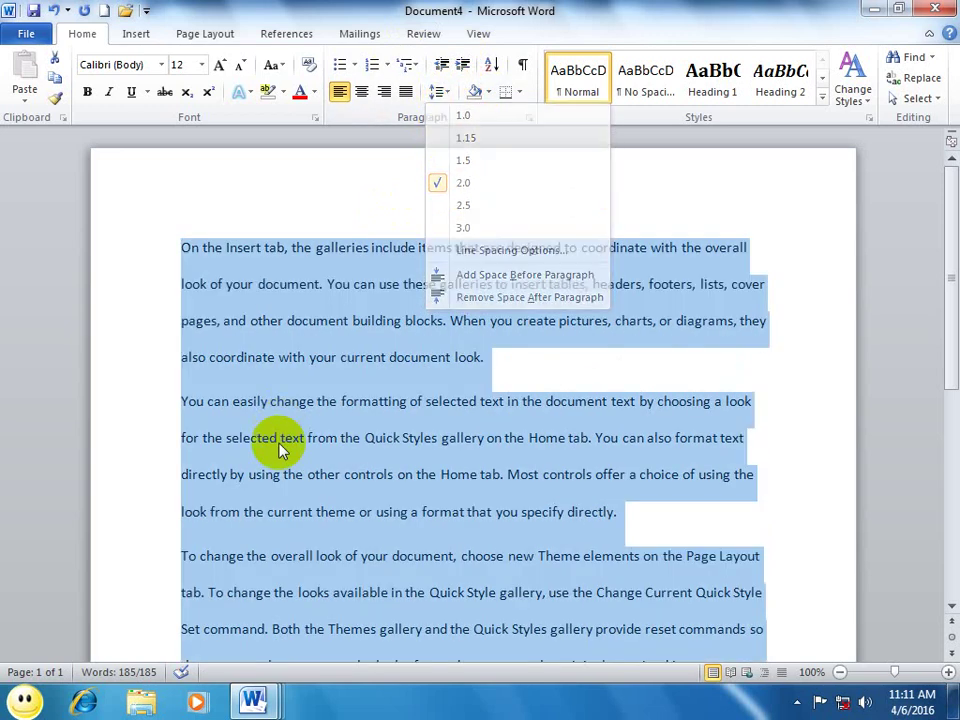
pyautogui.hotkey('ctrl', '1')
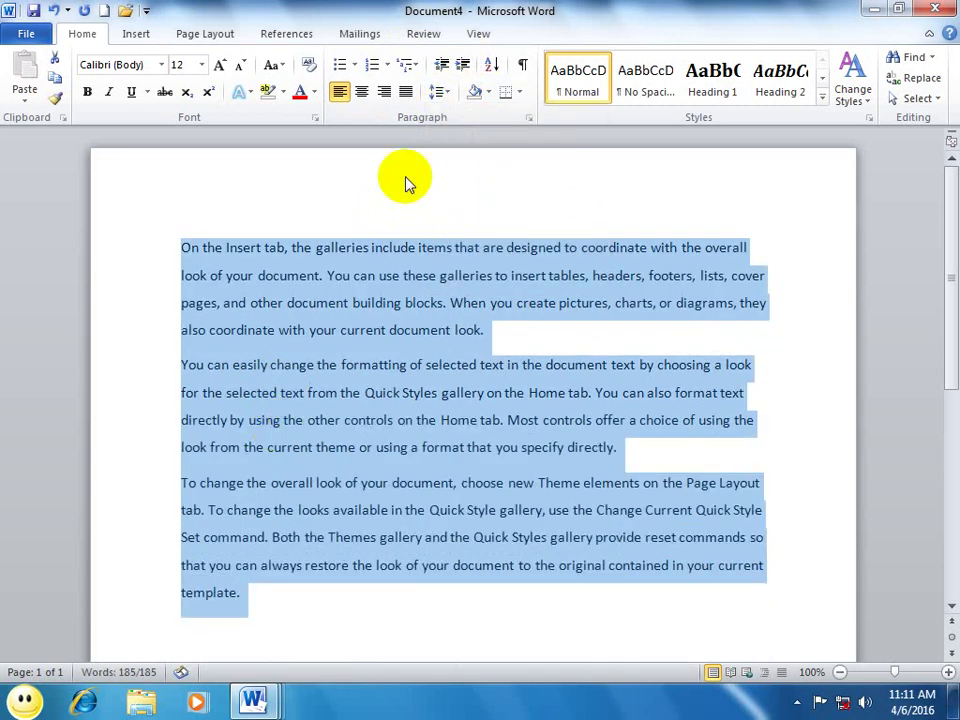
pyautogui.click(445, 91)
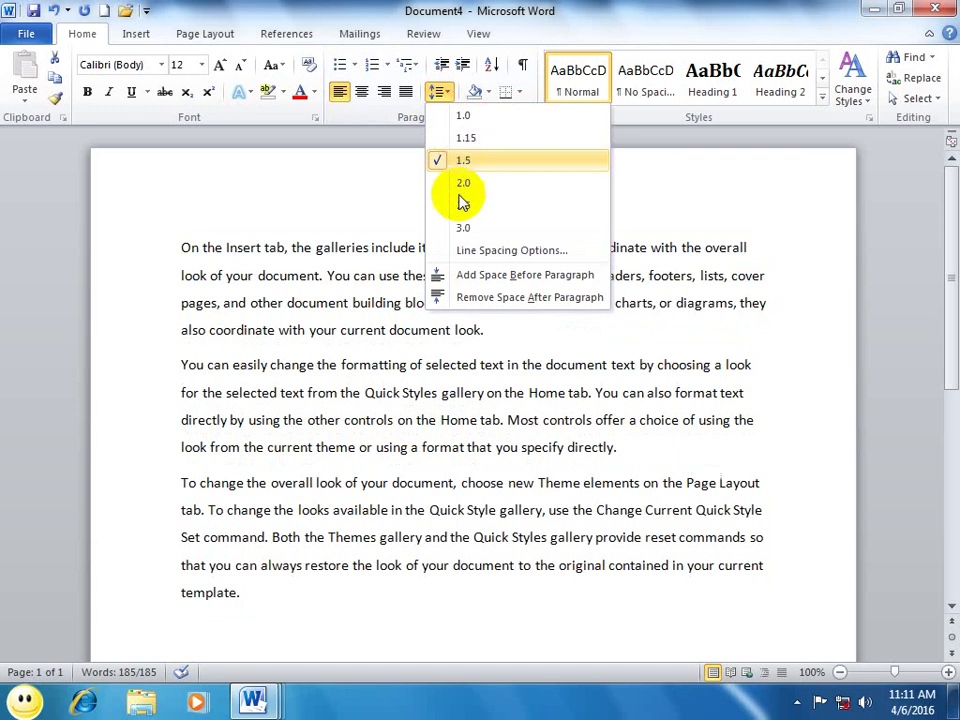
pyautogui.press('Escape')
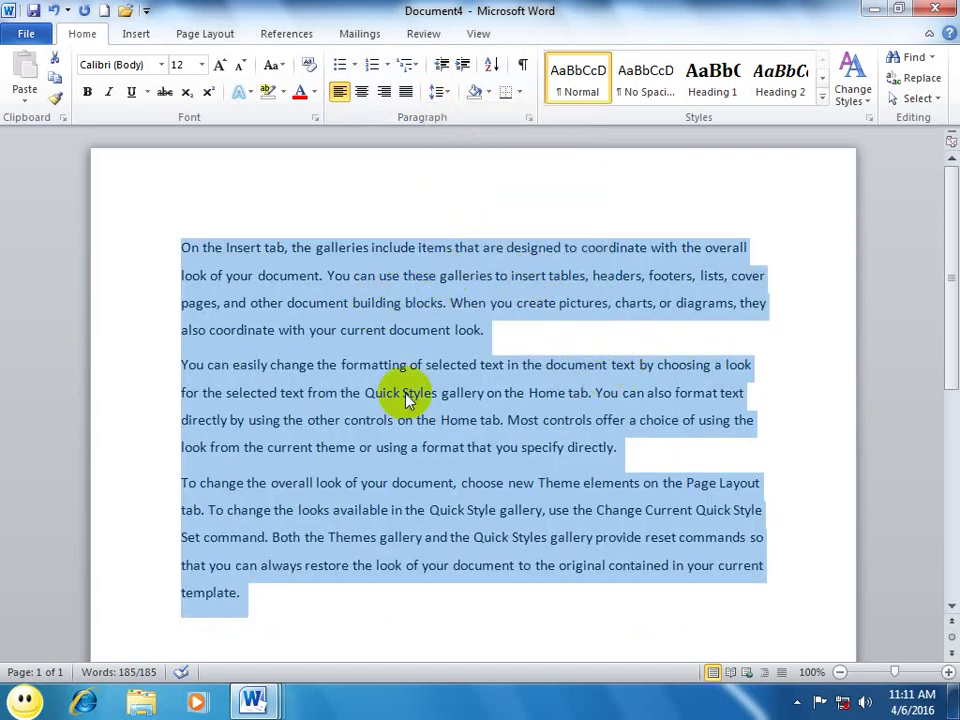
pyautogui.moveTo(259, 595); pyautogui.dragTo(181, 247)
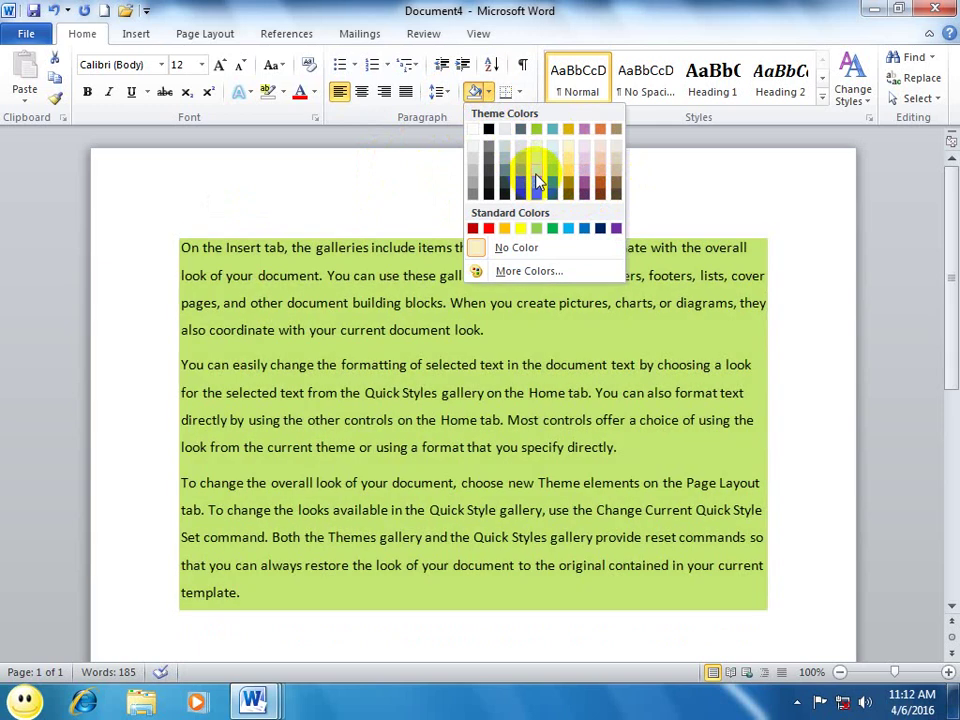
# Step: Shade the three sample paragraphs light green and check the result in print preview
pyautogui.click(538, 171)
pyautogui.click(438, 392)
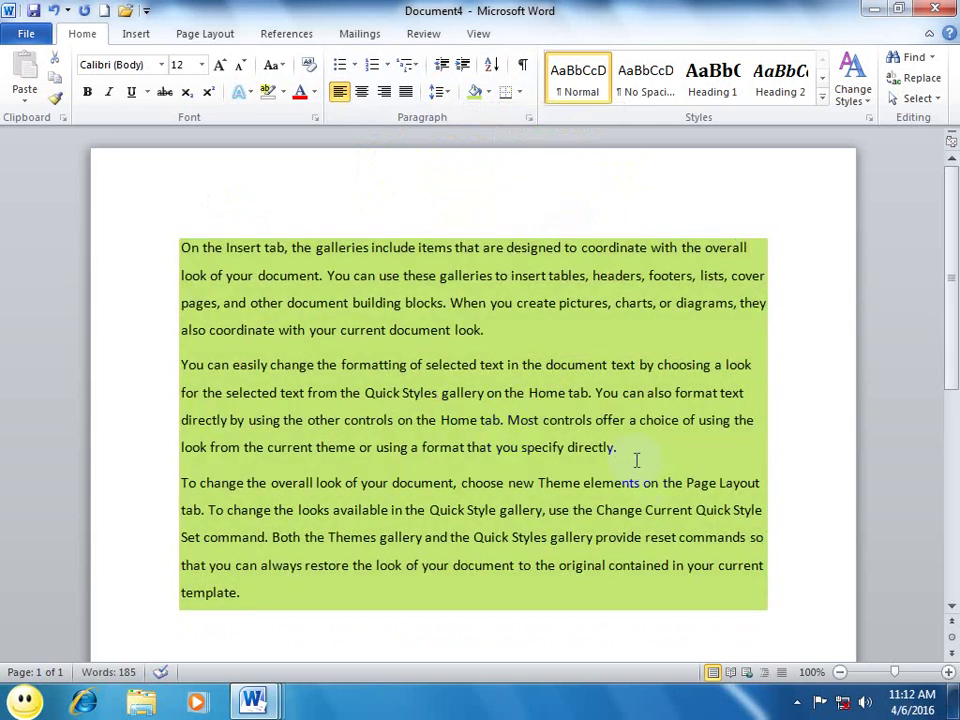
pyautogui.hotkey('ctrl', 'p')
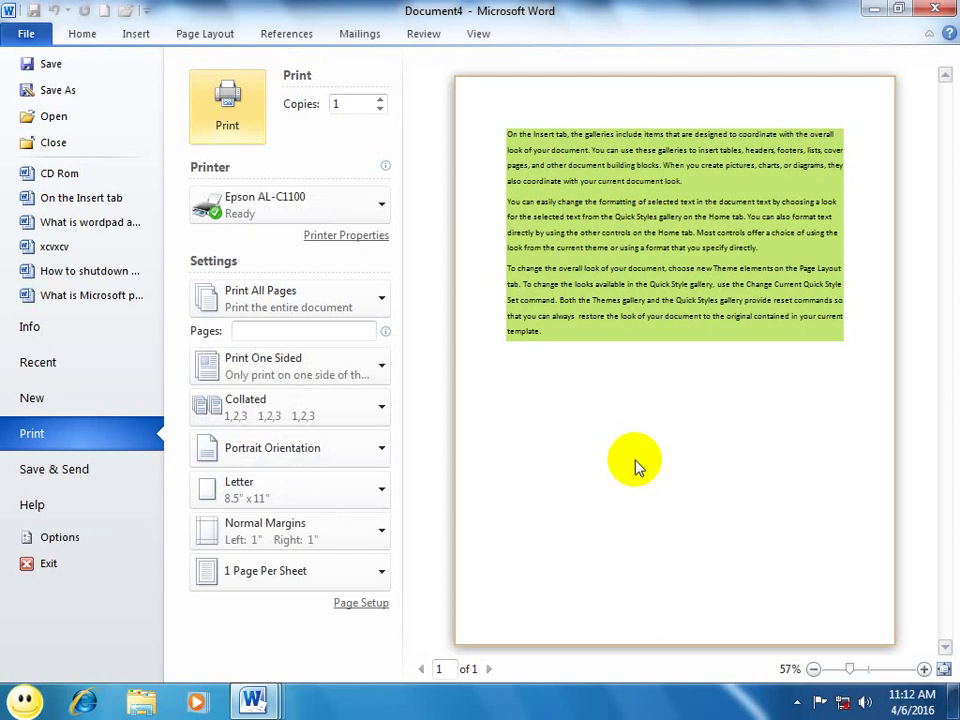
pyautogui.press('Escape')
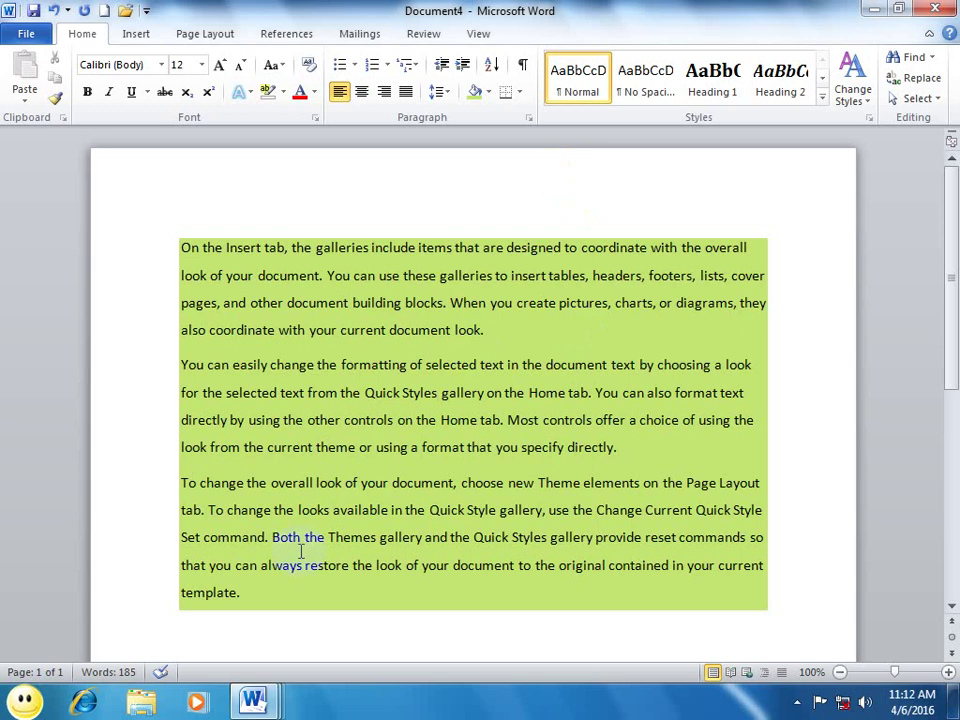
# Step: Shade the three paragraphs with a custom pink colour from the colour picker
pyautogui.moveTo(317, 613); pyautogui.dragTo(172, 252)
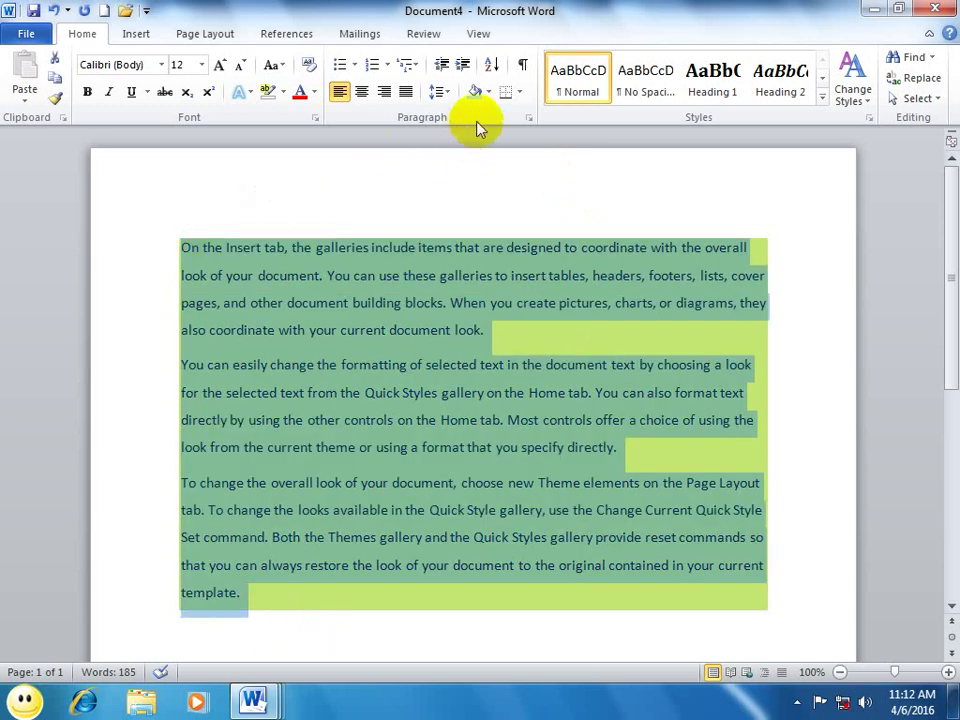
pyautogui.click(488, 91)
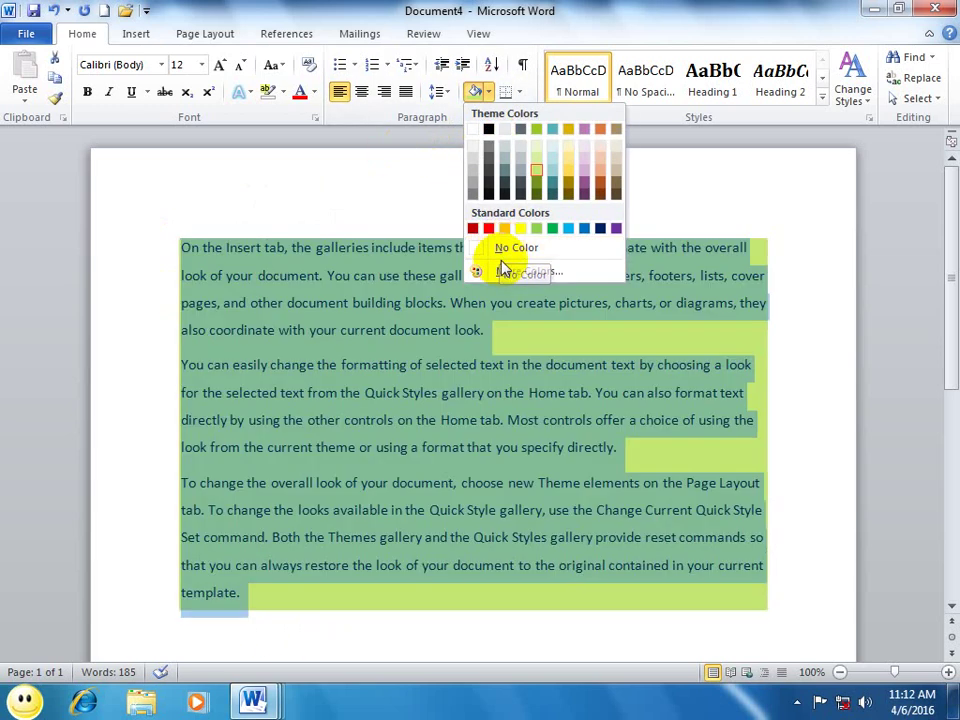
pyautogui.click(506, 268)
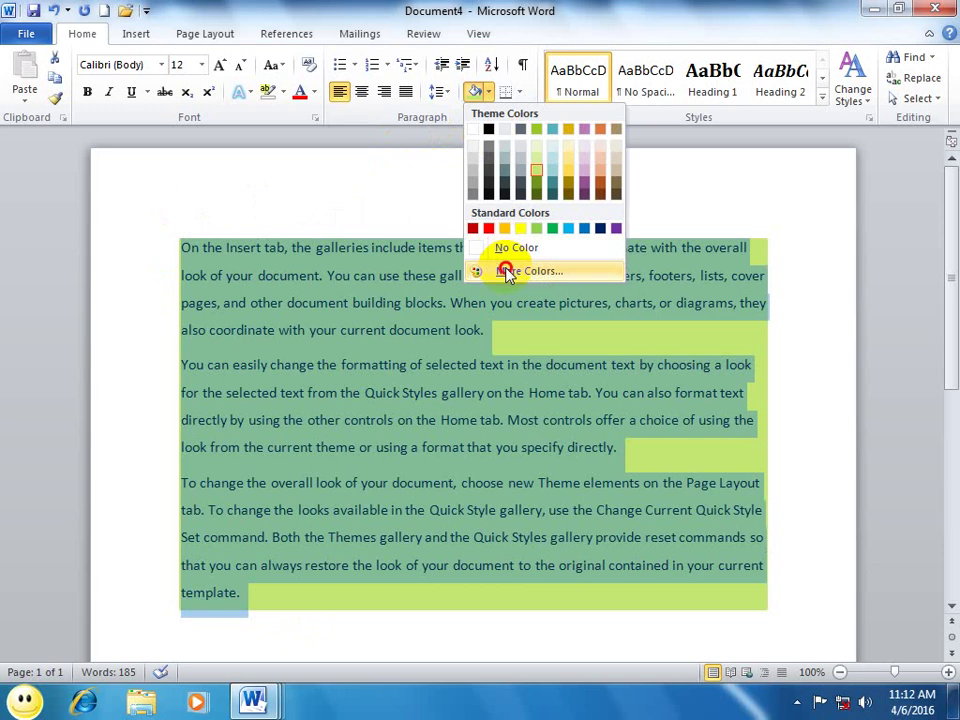
pyautogui.moveTo(490, 262)
pyautogui.mouseDown()
pyautogui.moveTo(468, 276)
pyautogui.moveTo(492, 257)
pyautogui.mouseUp()
pyautogui.click(590, 204)
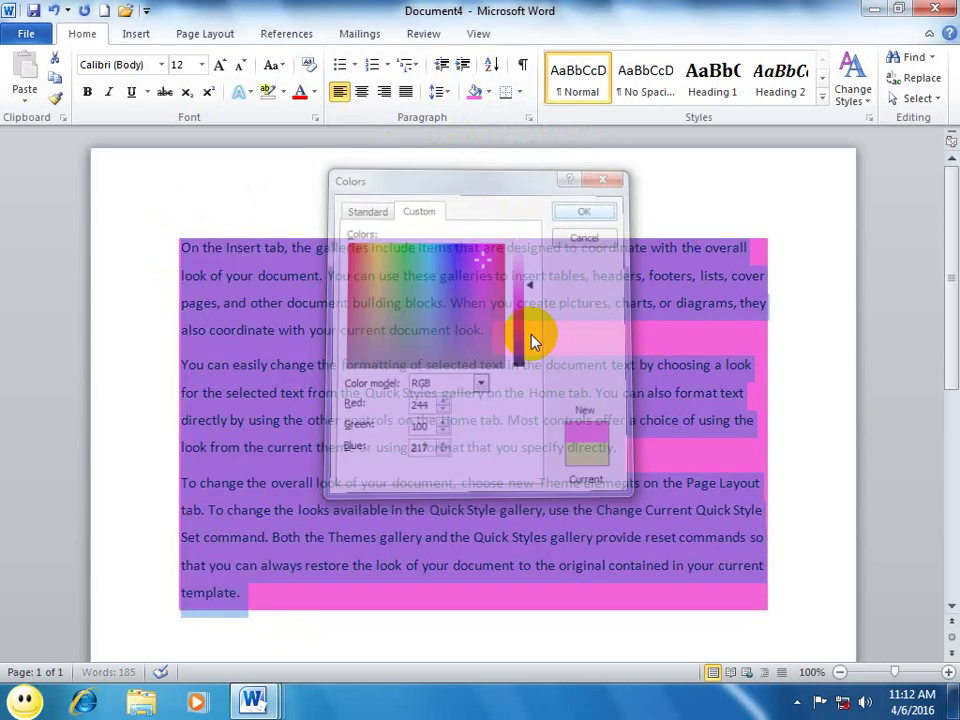
pyautogui.click(522, 366)
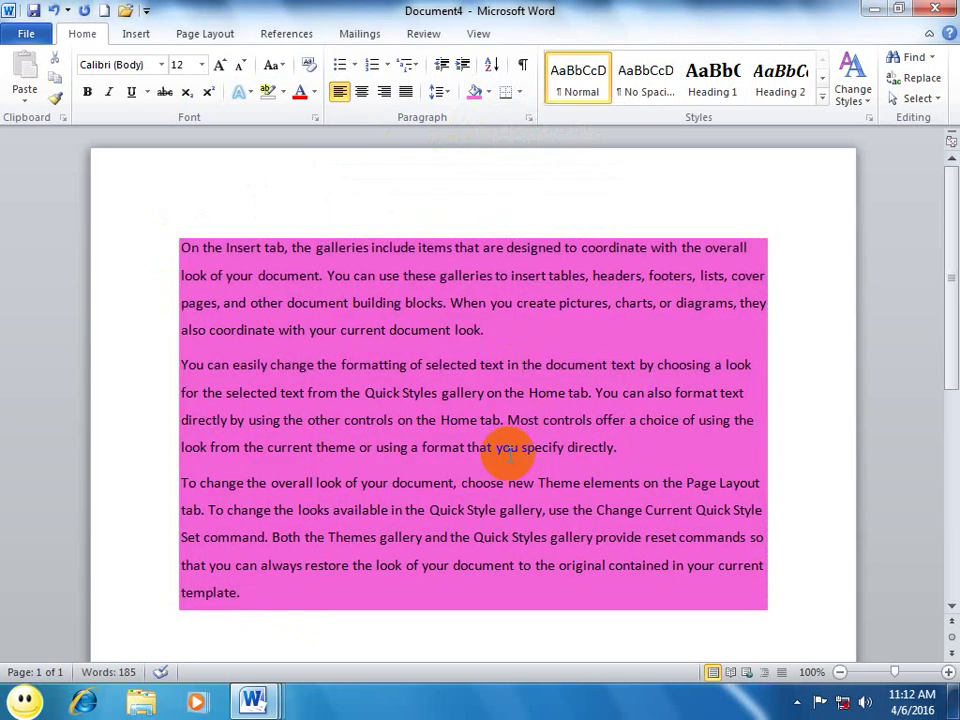
# Step: Set the paragraphs' shading to No Color, then select all the document text
pyautogui.moveTo(396, 595); pyautogui.dragTo(161, 199)
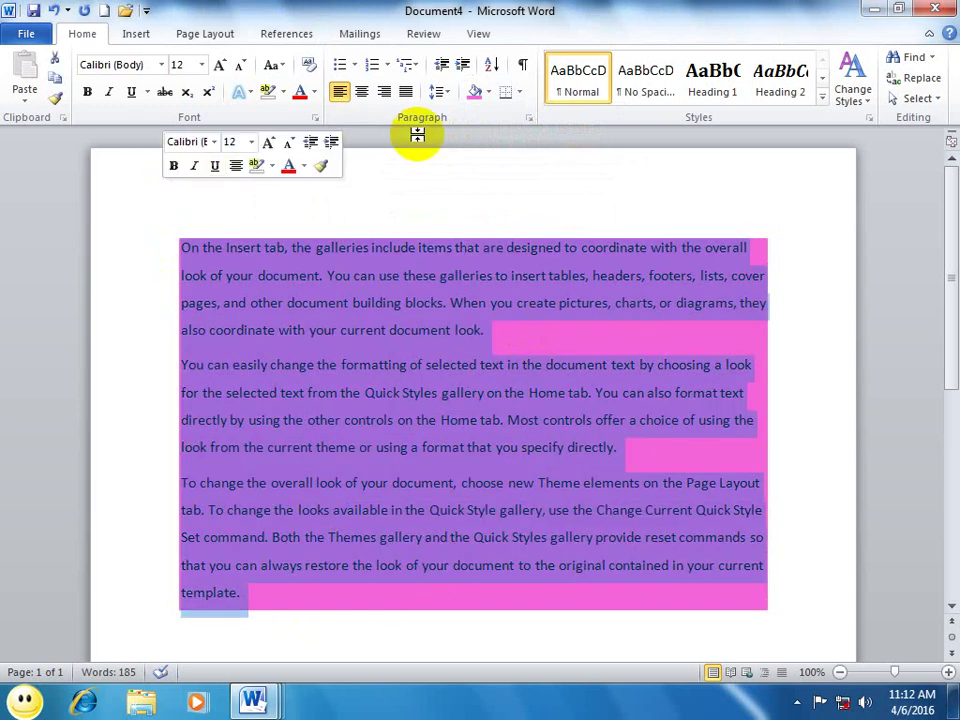
pyautogui.click(488, 92)
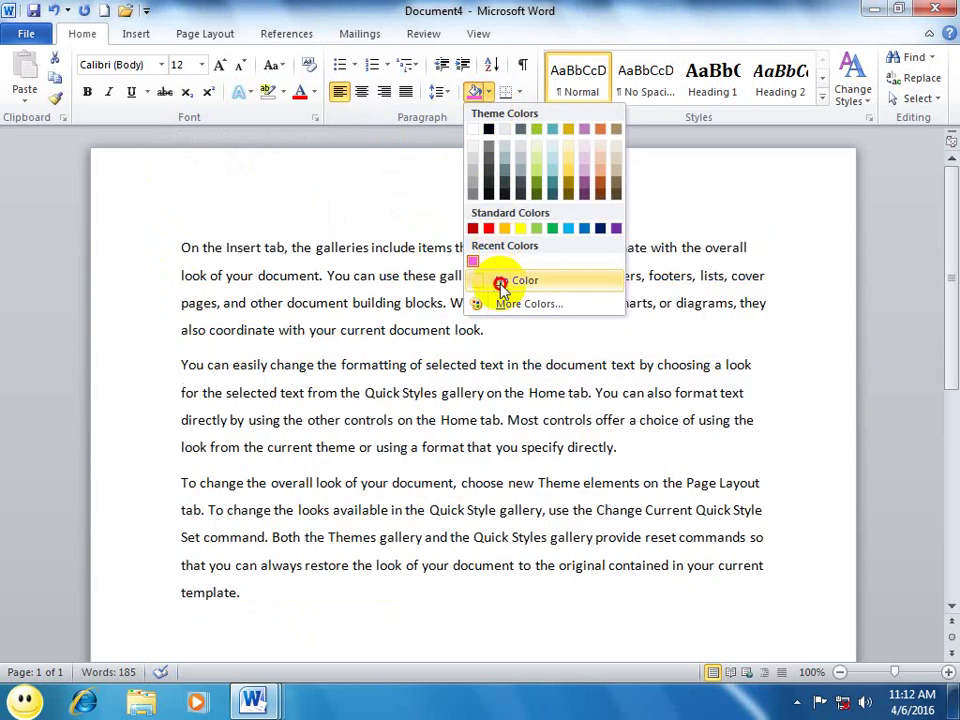
pyautogui.click(501, 287)
pyautogui.click(369, 600)
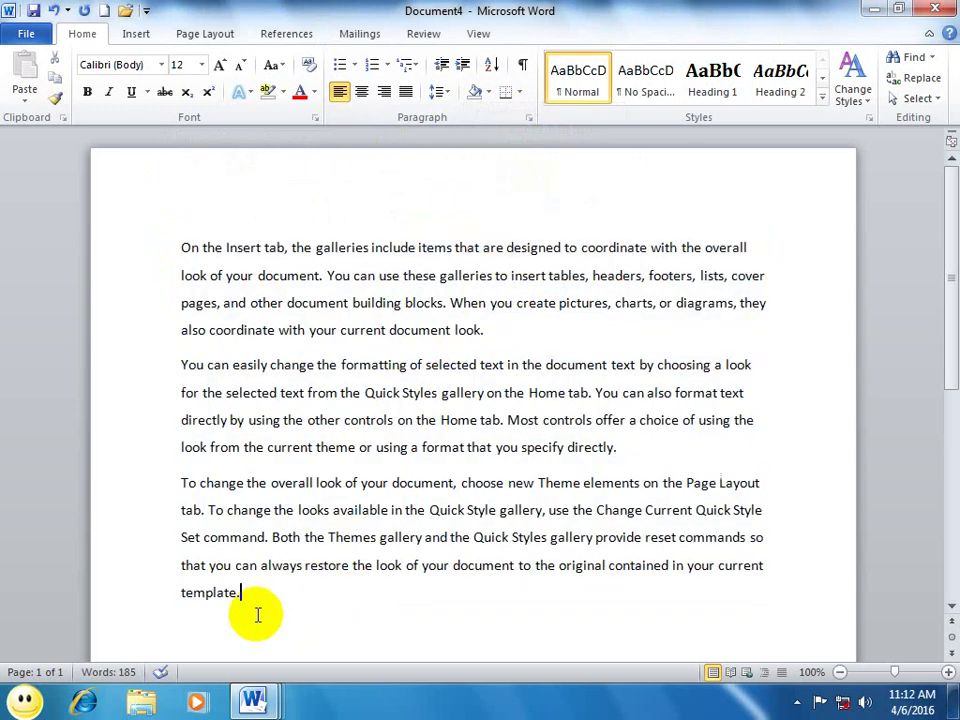
pyautogui.hotkey('ctrl', 'a')
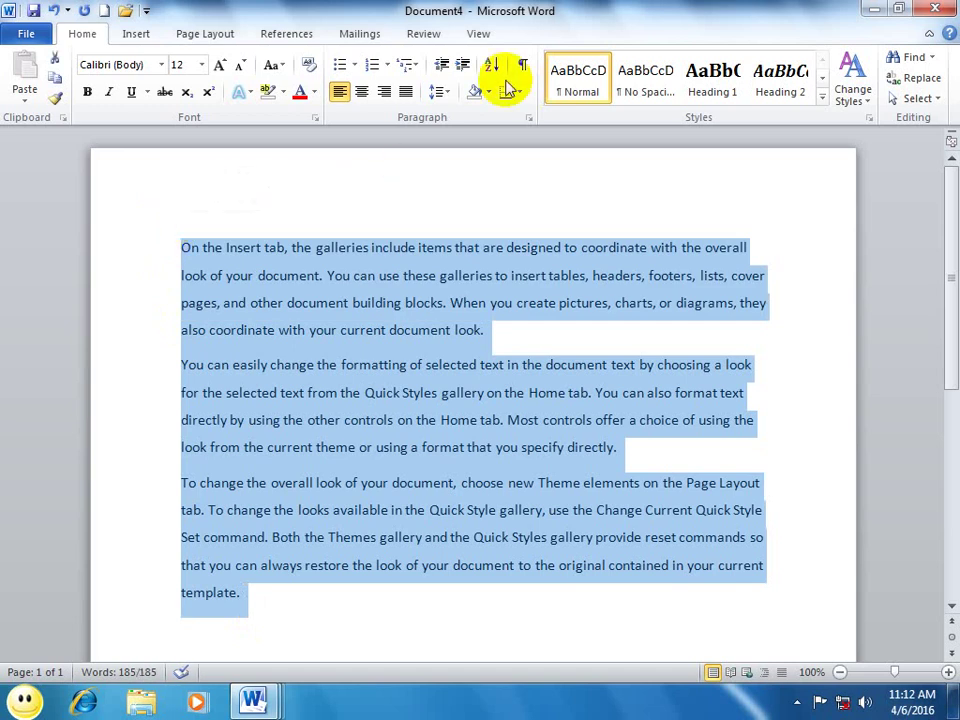
pyautogui.click(520, 92)
pyautogui.click(508, 115)
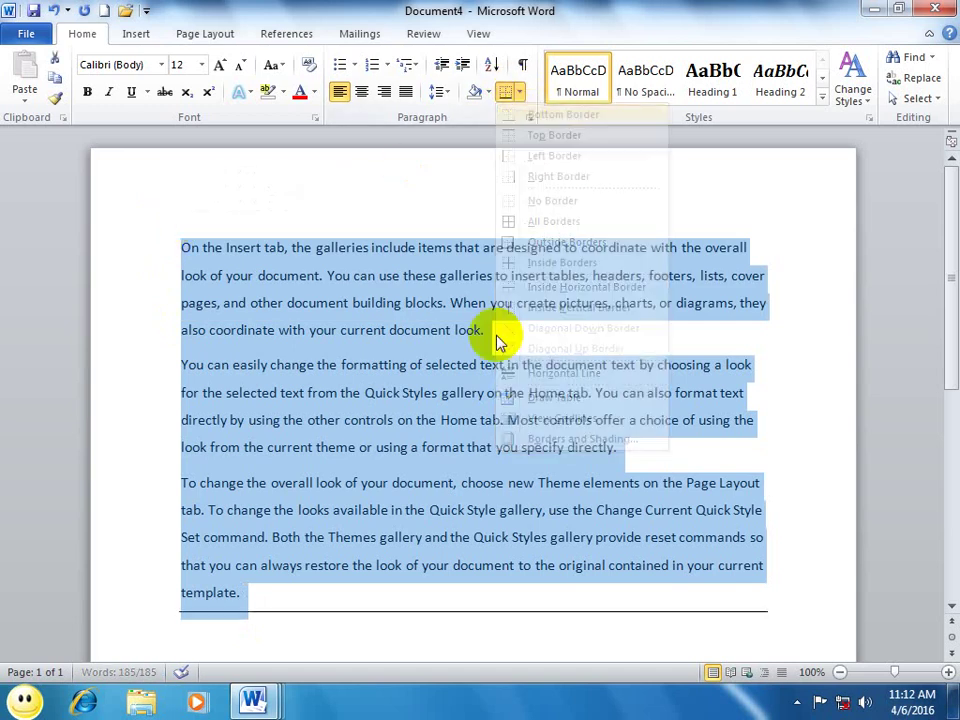
pyautogui.click(522, 92)
pyautogui.click(525, 135)
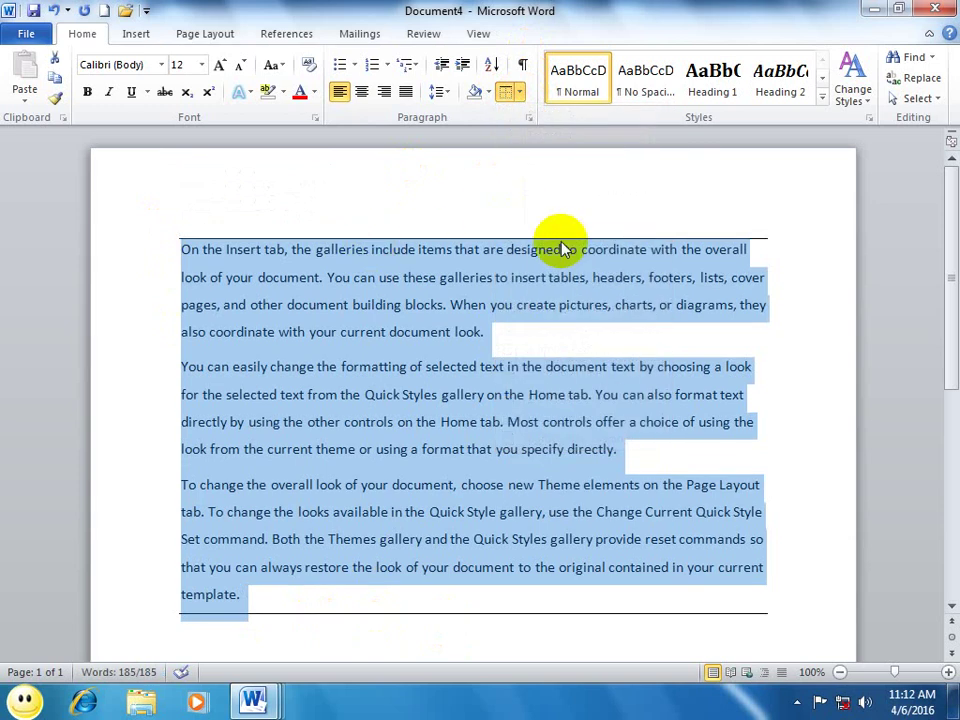
pyautogui.click(518, 93)
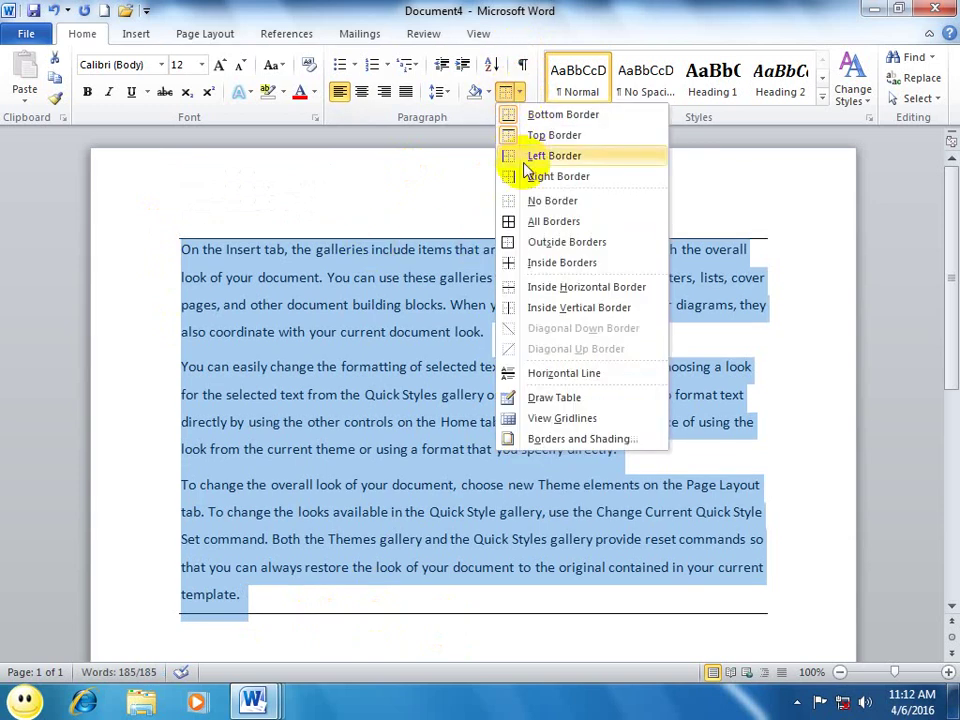
pyautogui.click(526, 158)
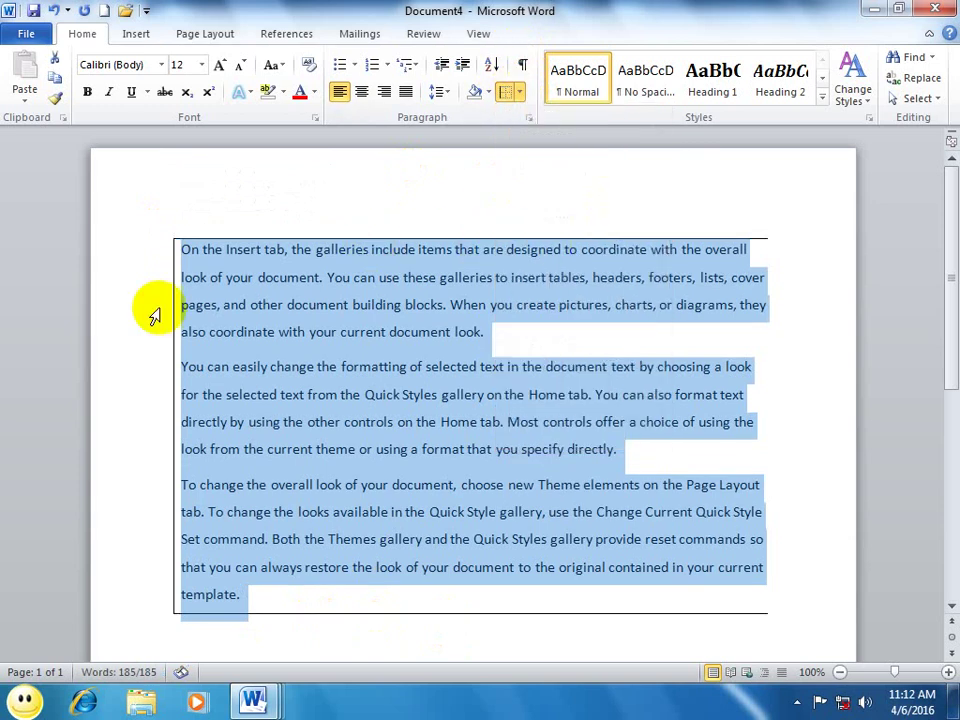
pyautogui.click(522, 93)
pyautogui.click(541, 177)
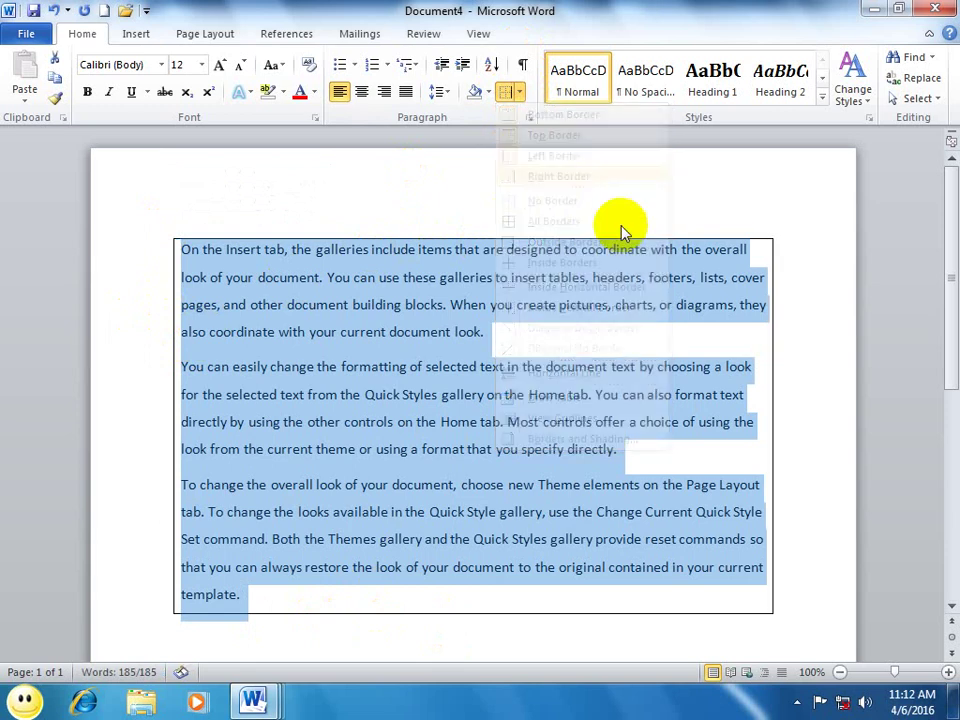
pyautogui.click(518, 93)
pyautogui.click(526, 202)
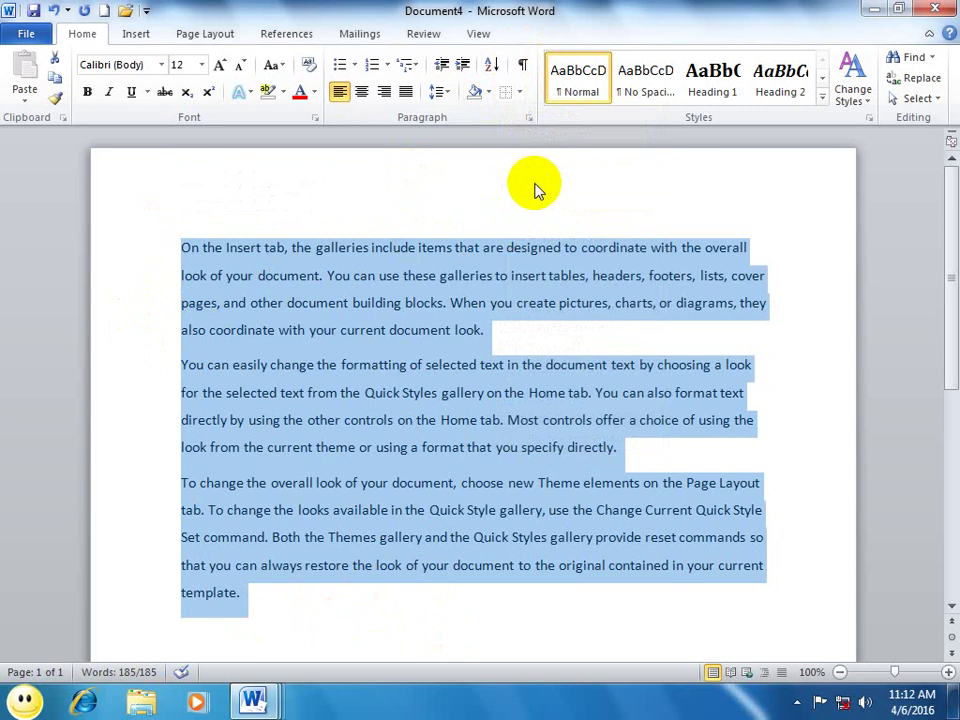
pyautogui.click(521, 97)
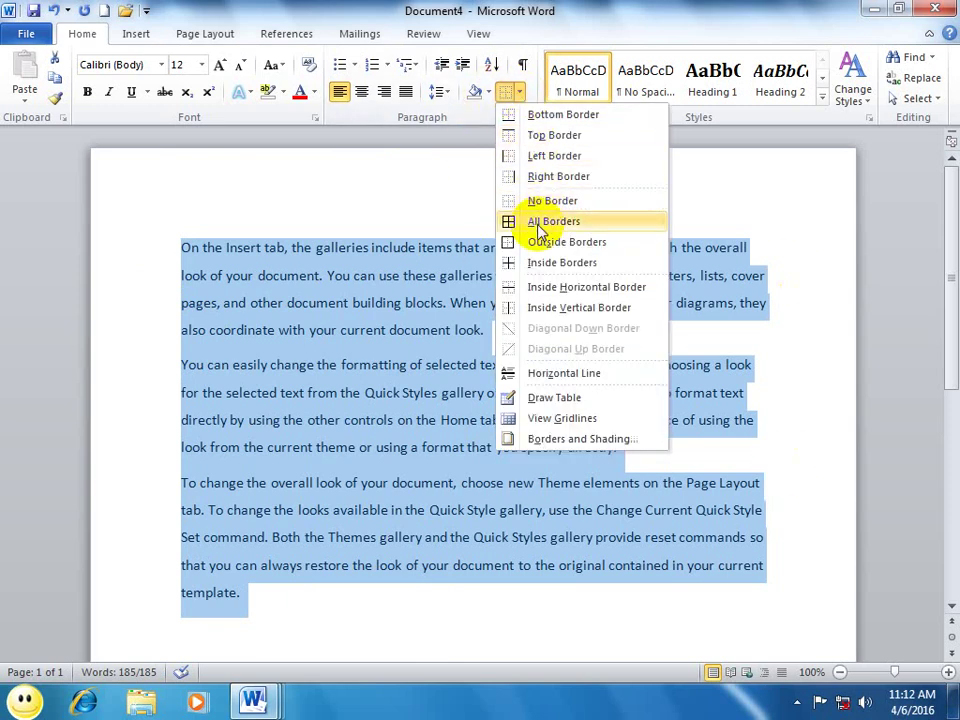
pyautogui.click(540, 224)
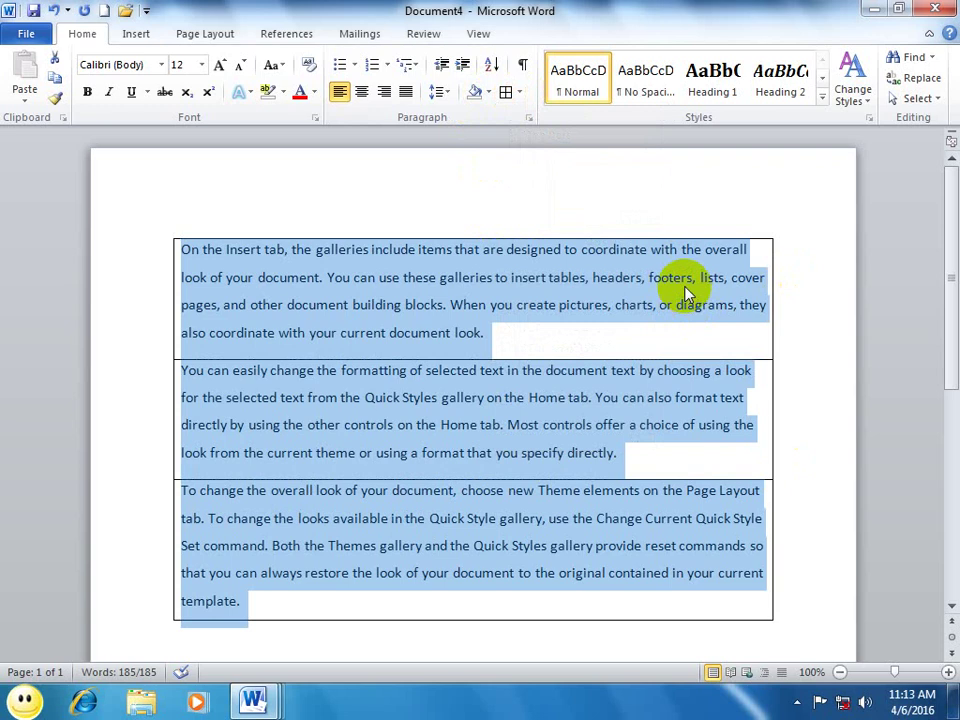
pyautogui.hotkey('ctrl', 'z')
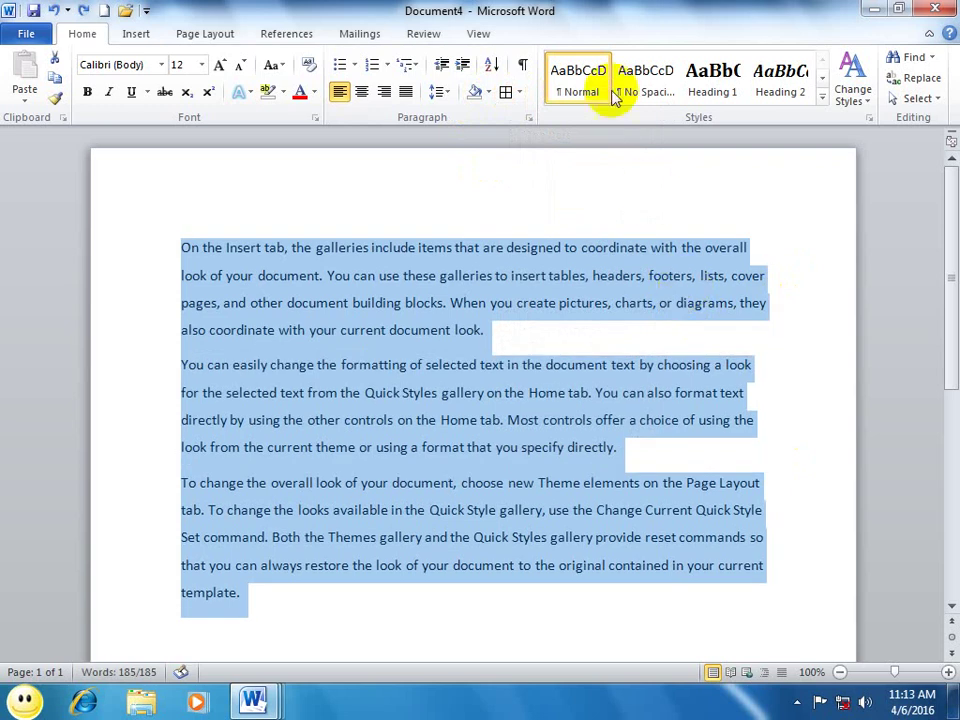
pyautogui.click(519, 92)
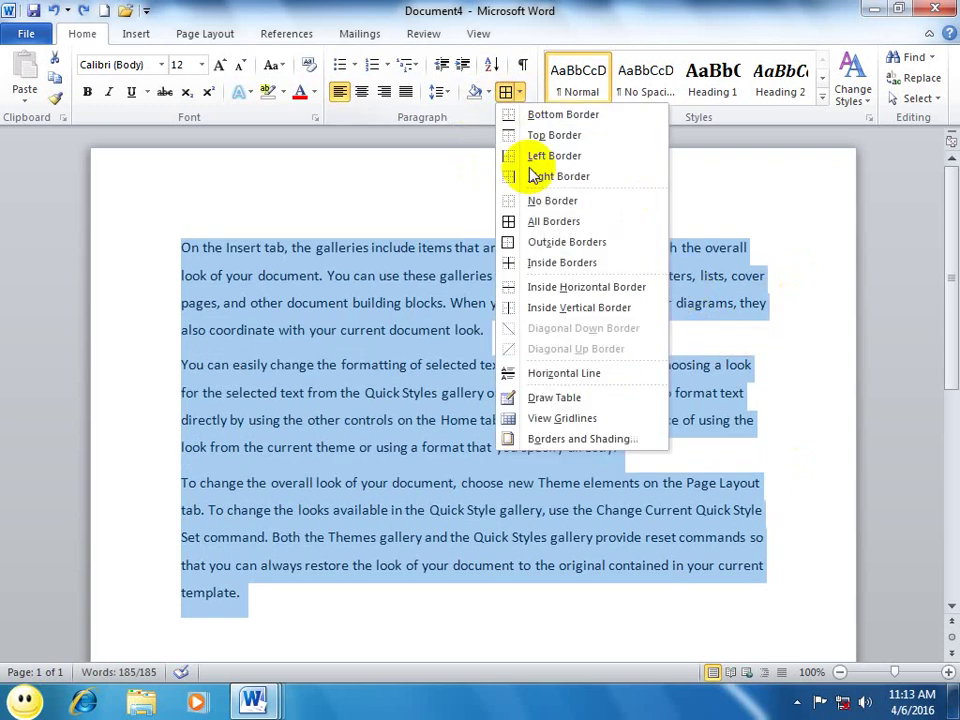
pyautogui.click(556, 245)
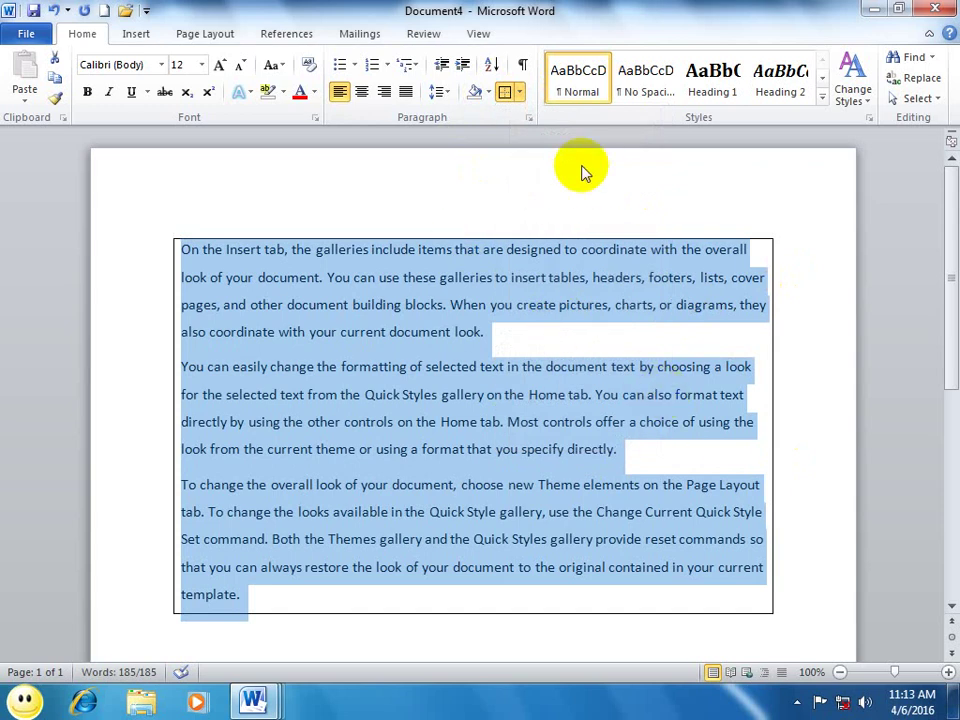
pyautogui.click(512, 94)
pyautogui.click(520, 96)
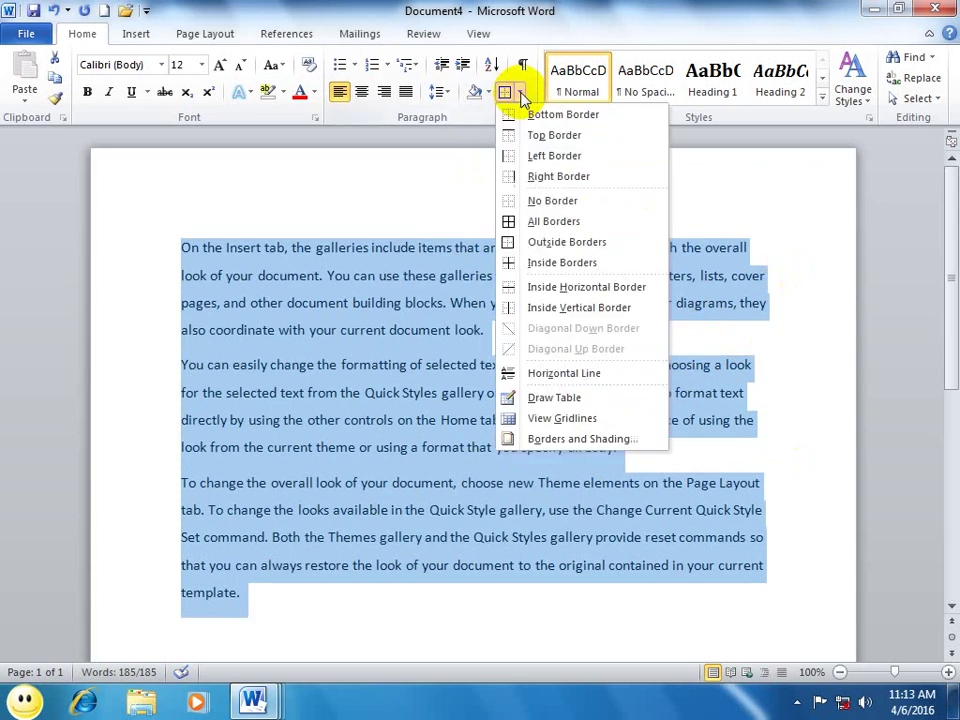
pyautogui.click(549, 265)
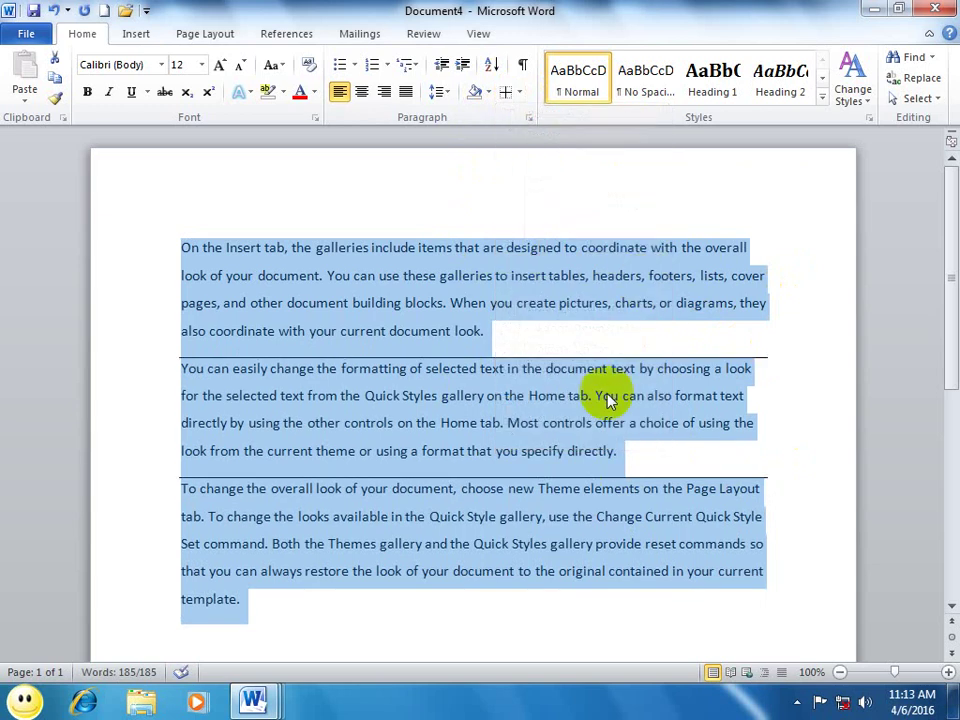
pyautogui.click(600, 524)
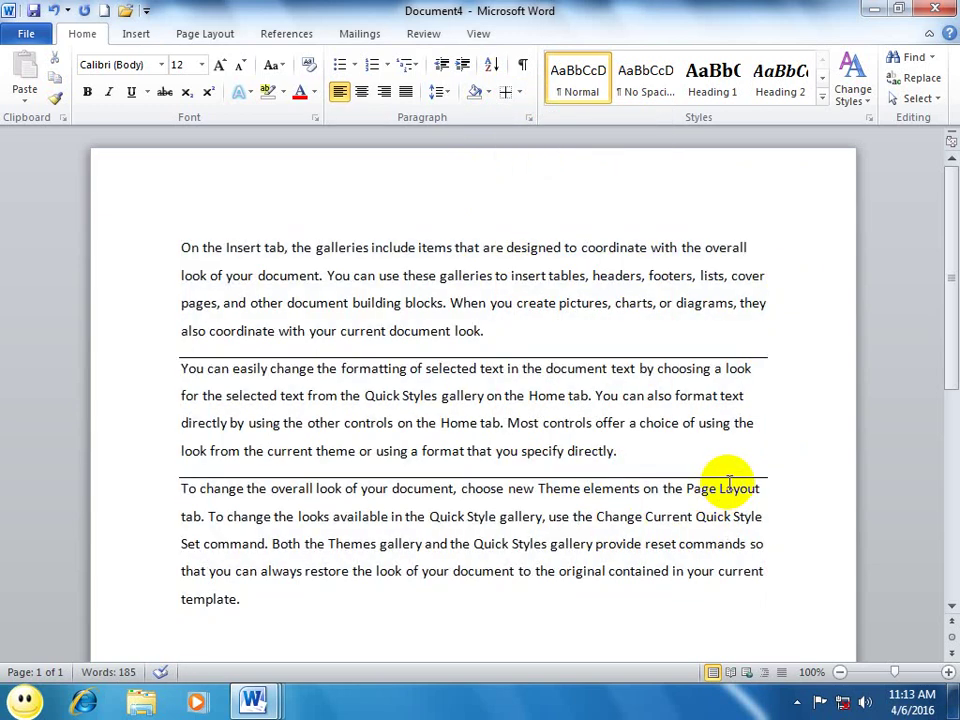
pyautogui.tripleClick(86, 171)
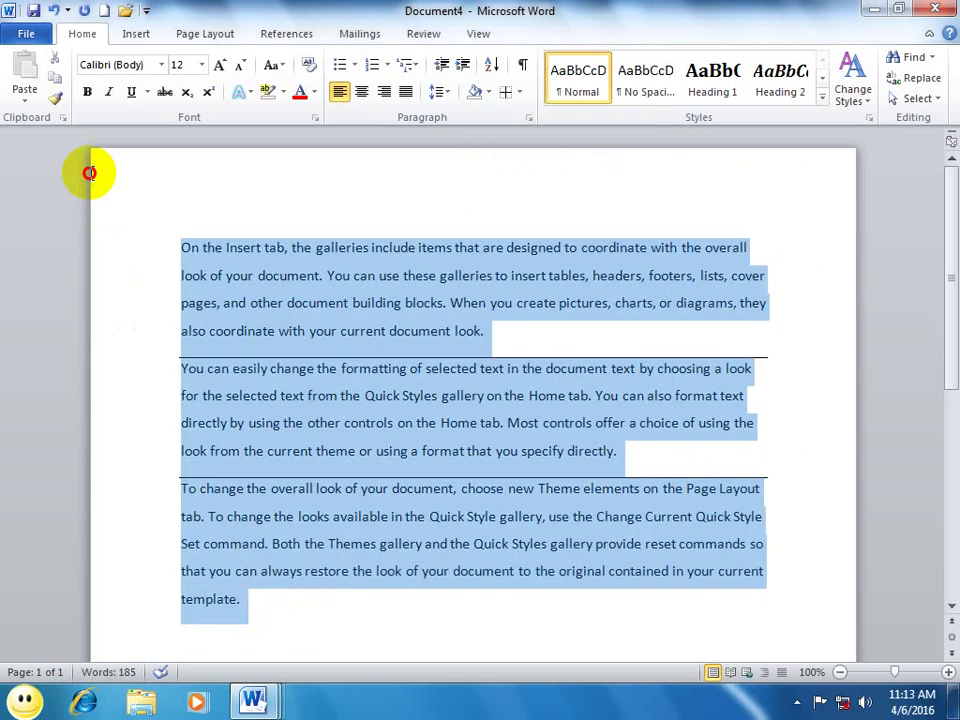
pyautogui.click(520, 93)
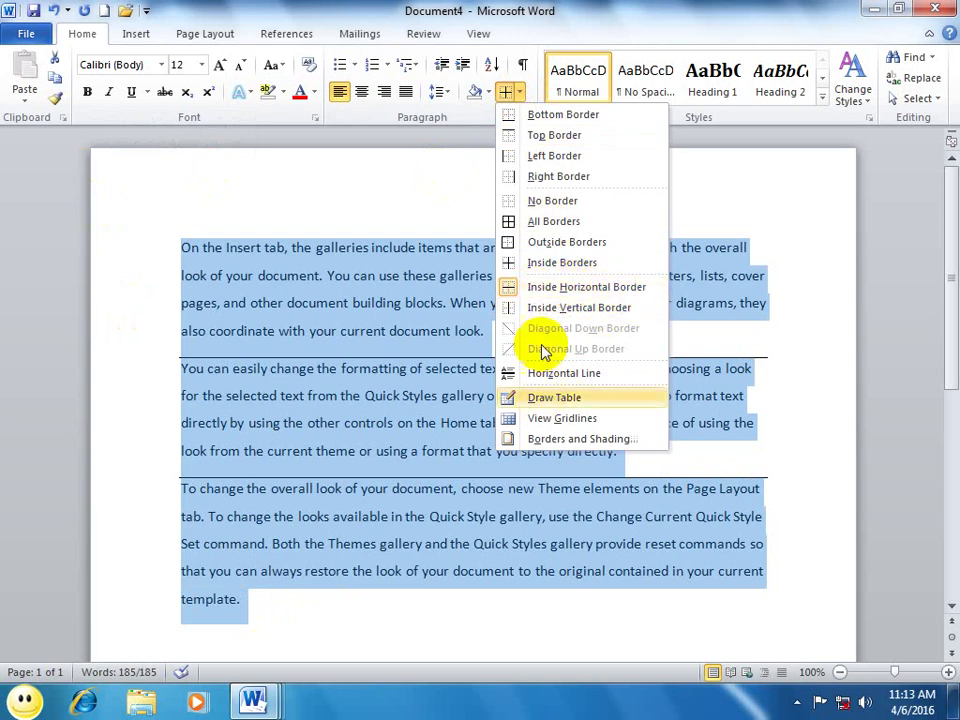
pyautogui.click(575, 287)
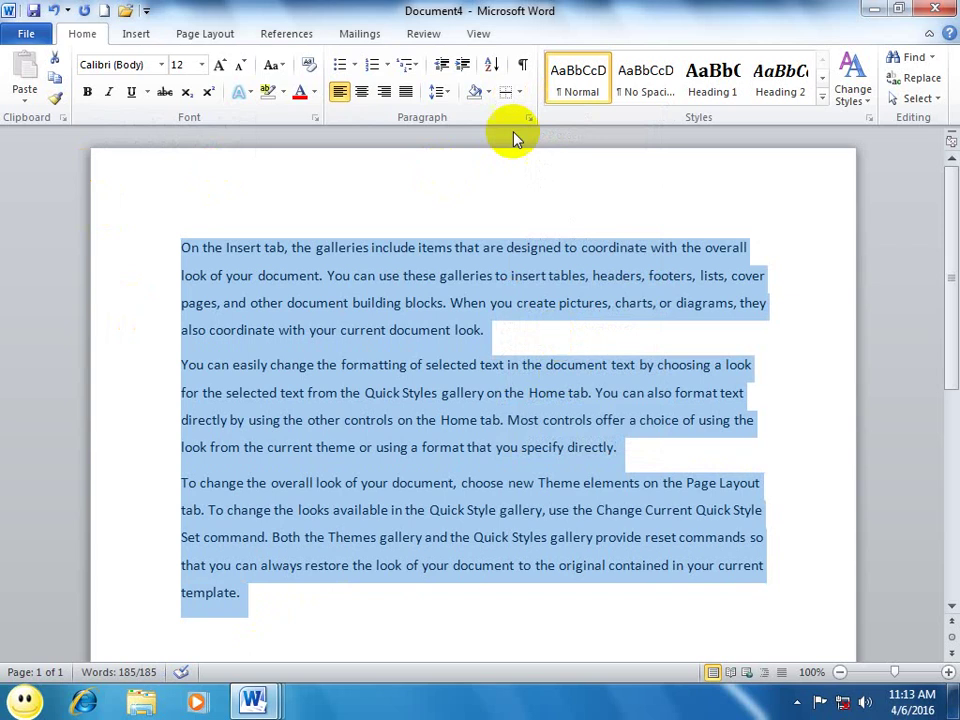
pyautogui.click(518, 92)
pyautogui.click(541, 287)
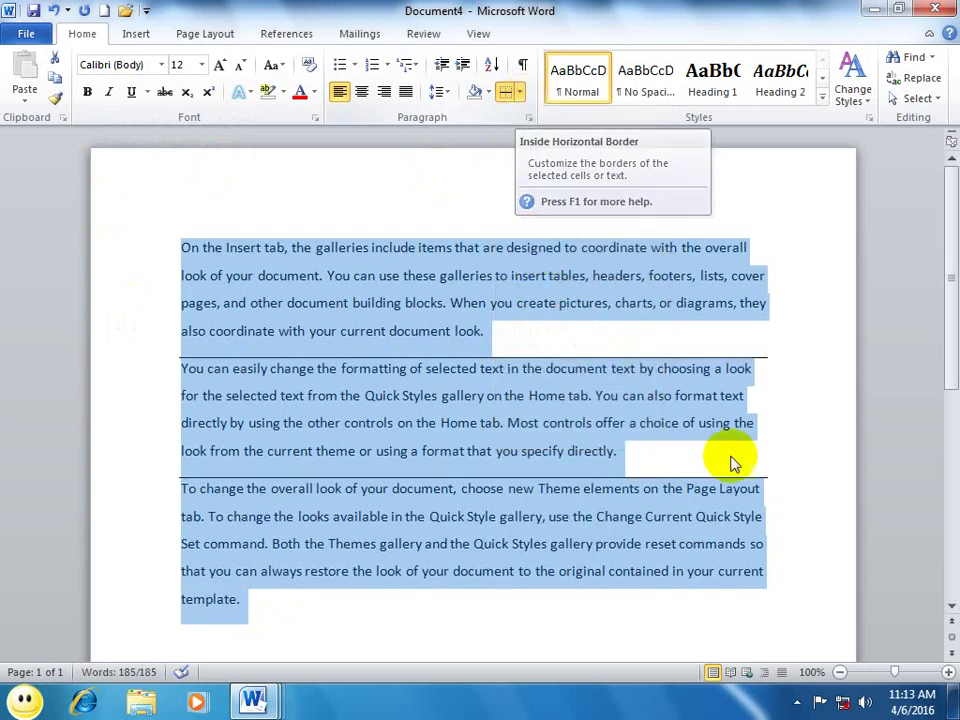
pyautogui.click(797, 702)
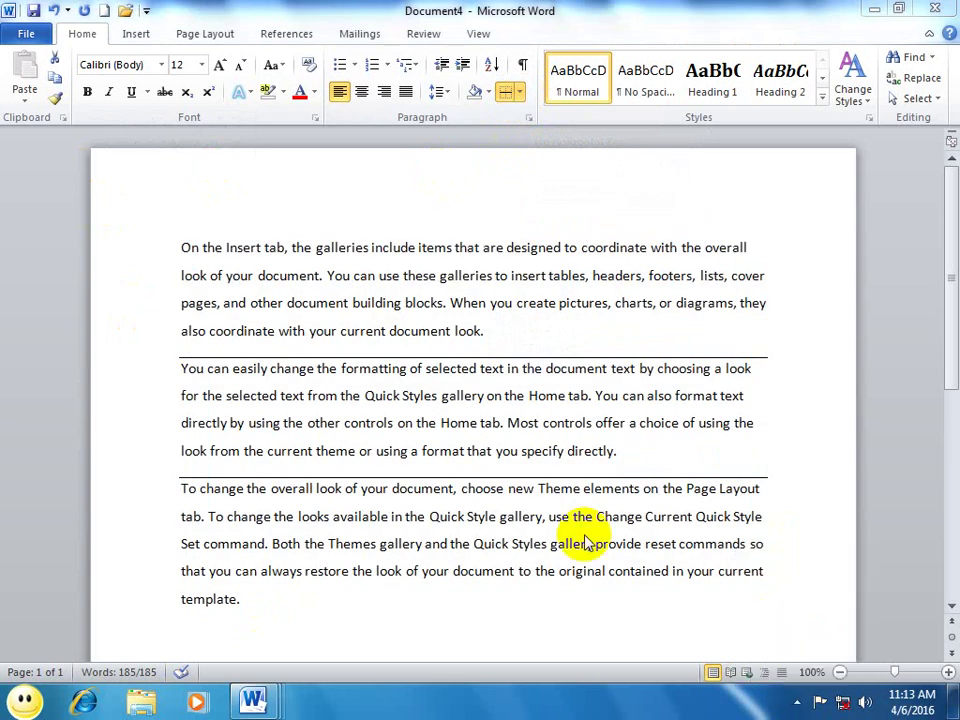
pyautogui.click(248, 477)
pyautogui.tripleClick(86, 193)
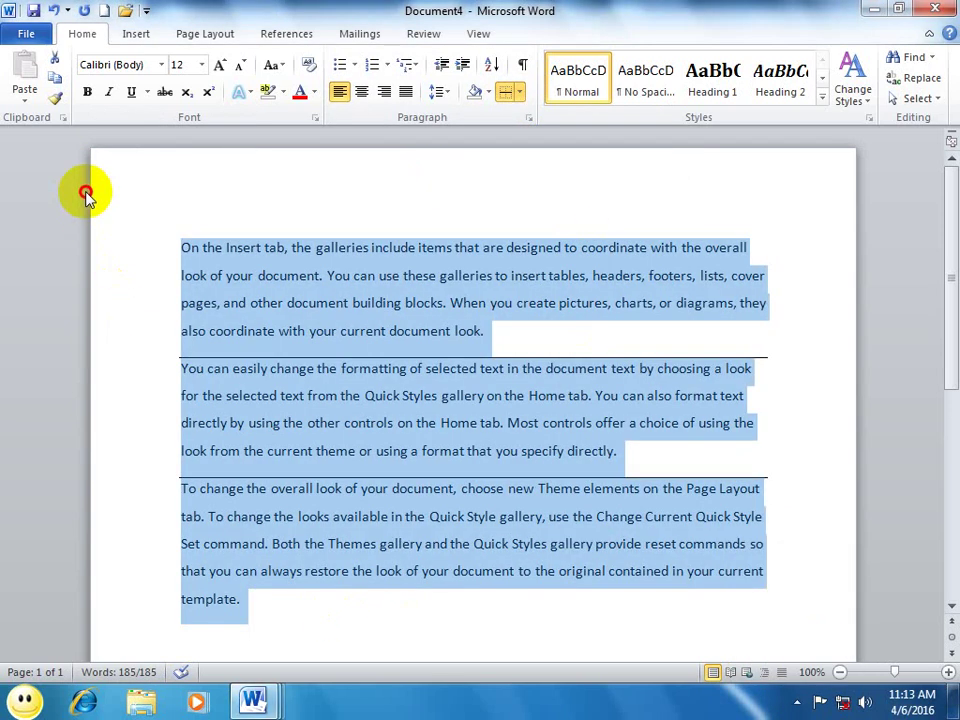
pyautogui.click(519, 92)
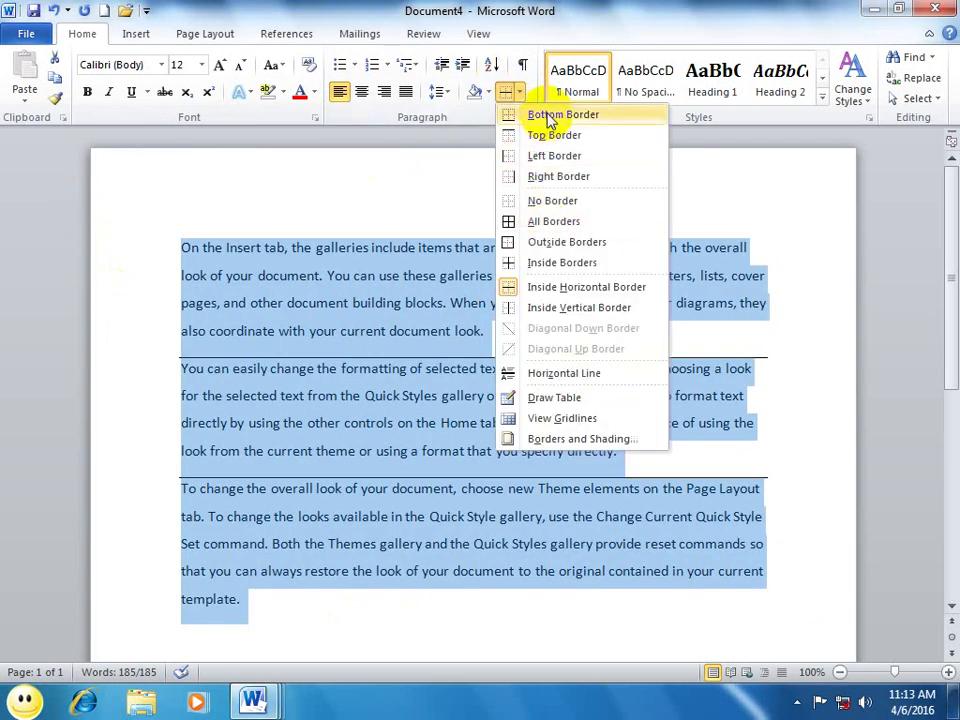
pyautogui.click(548, 213)
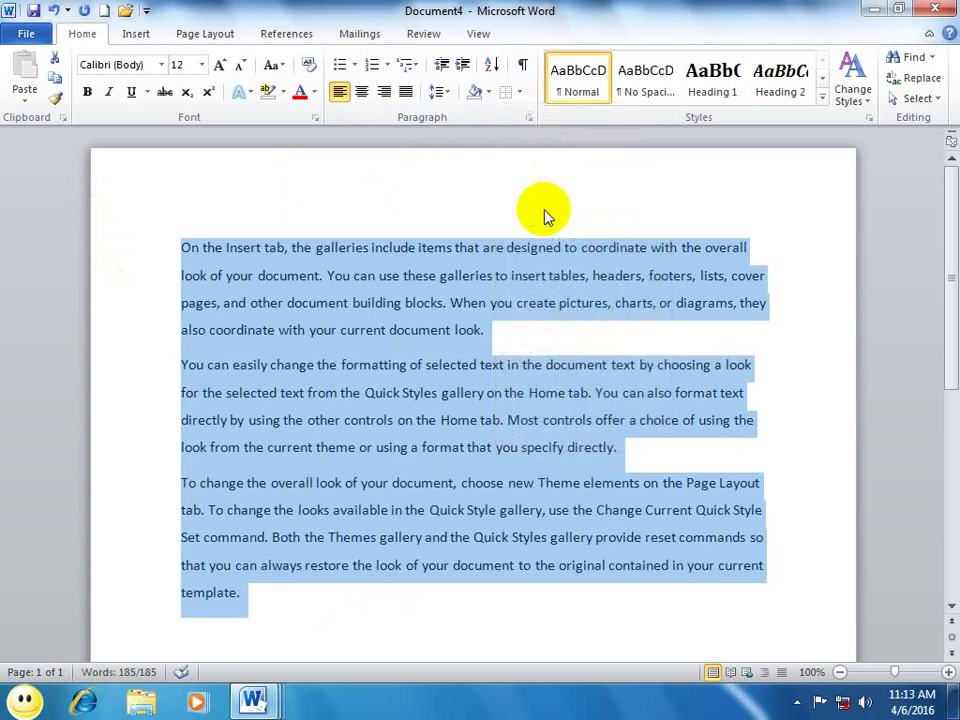
pyautogui.click(519, 92)
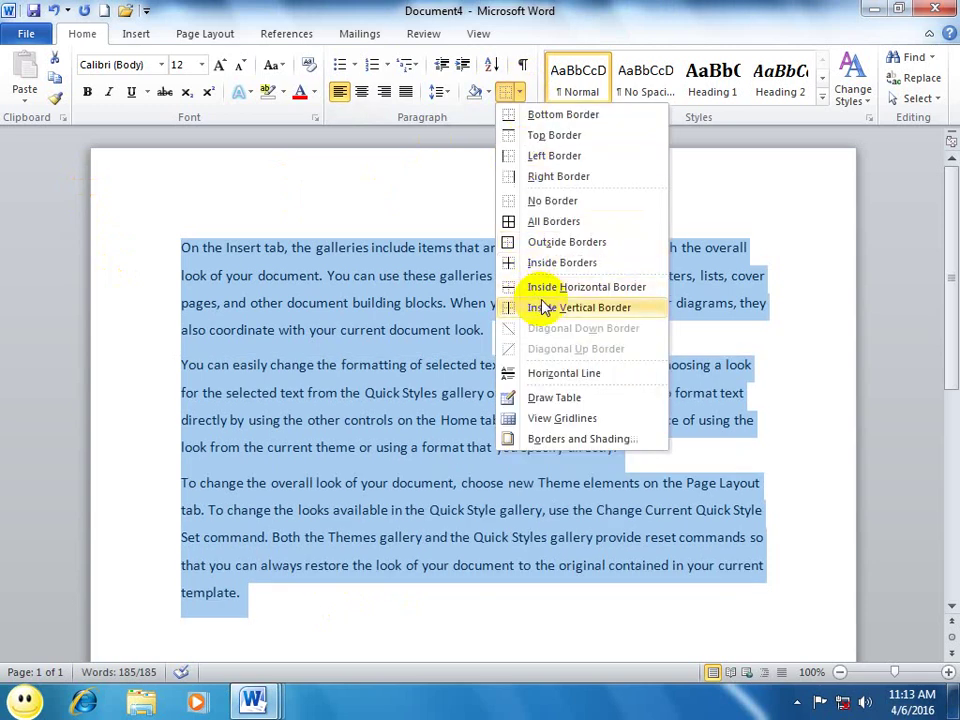
pyautogui.click(553, 308)
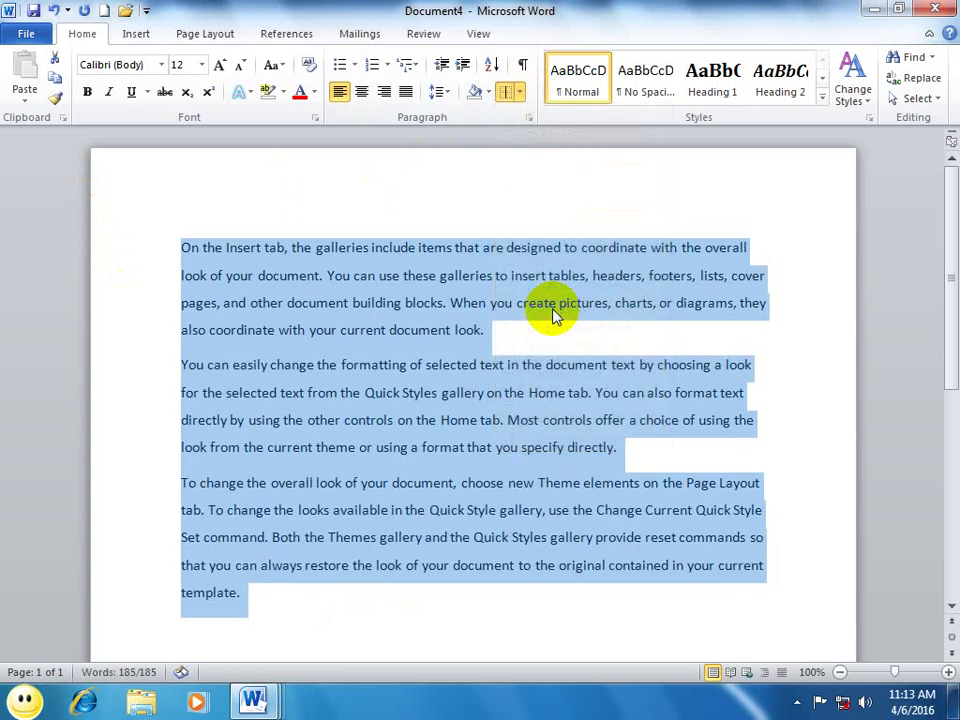
pyautogui.click(519, 365)
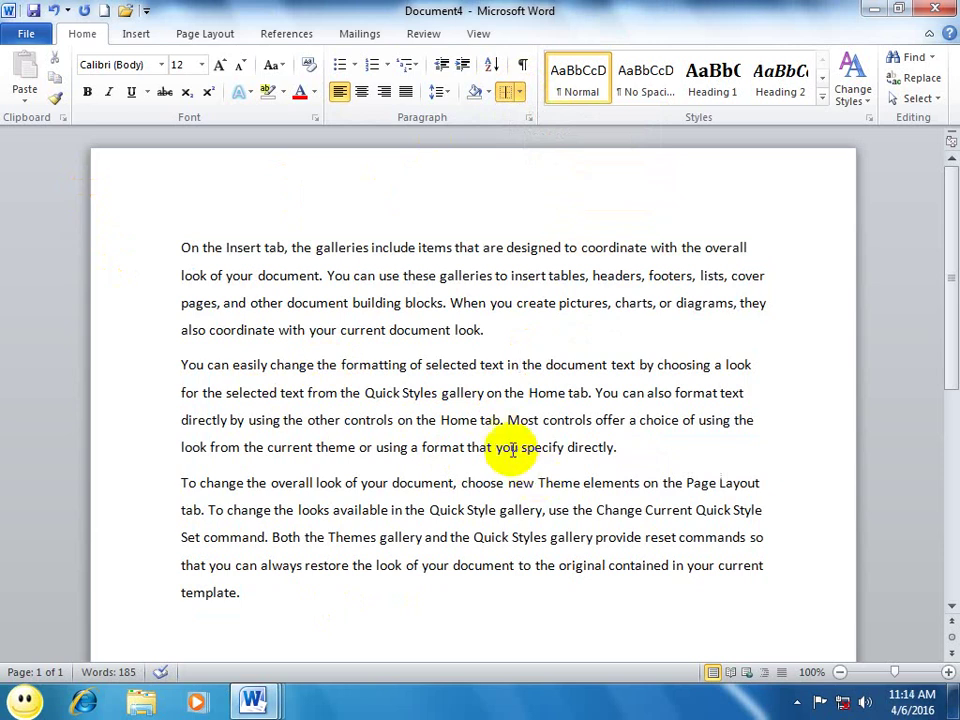
# Step: Select a middle passage of the second paragraph and enclose it in a border box
pyautogui.moveTo(520, 447); pyautogui.dragTo(319, 340)
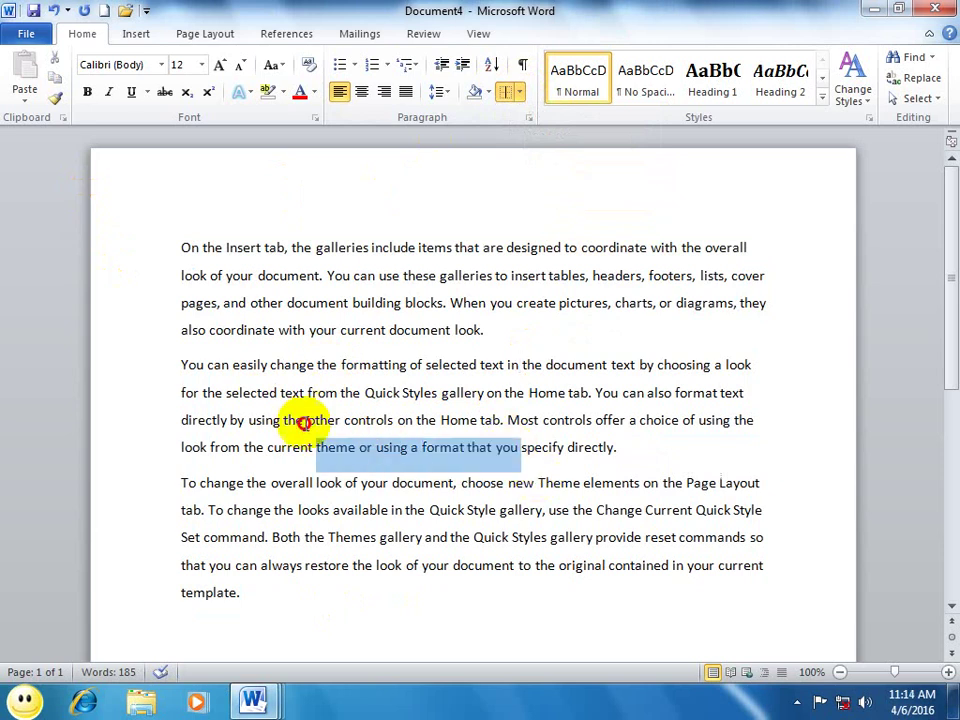
pyautogui.click(519, 92)
pyautogui.click(550, 310)
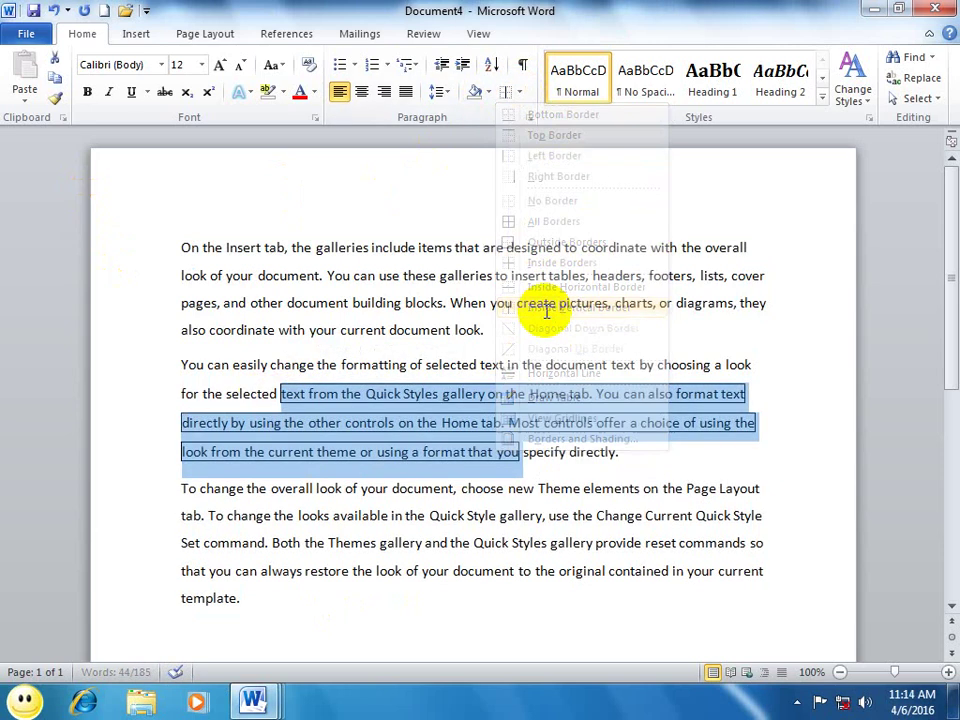
pyautogui.click(613, 488)
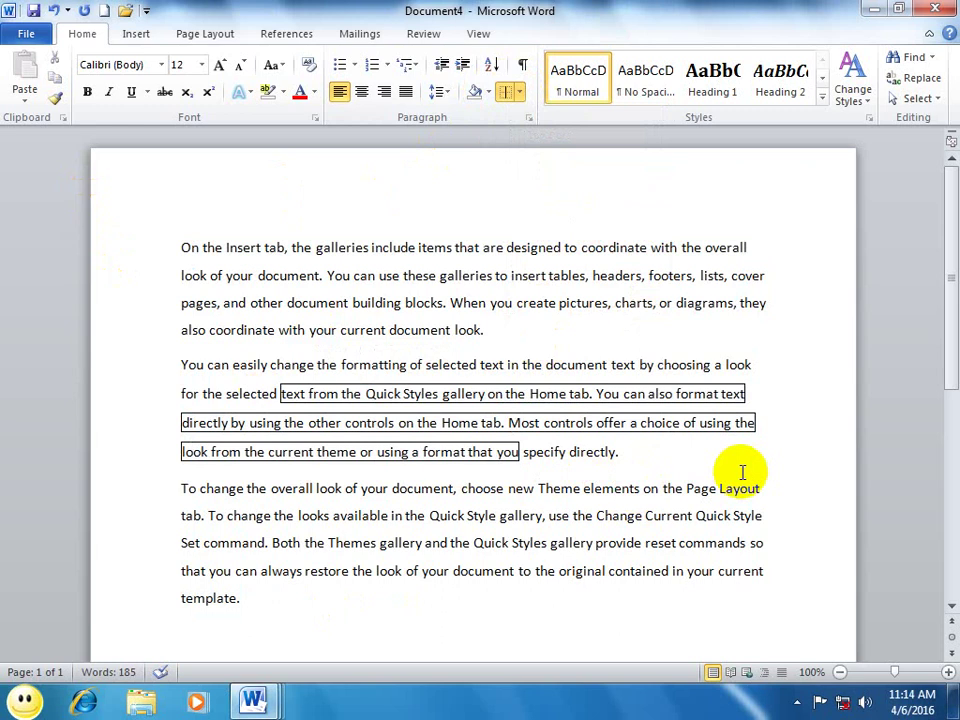
# Step: Dismiss the Borders menu without changes and start a new blank document
pyautogui.click(519, 92)
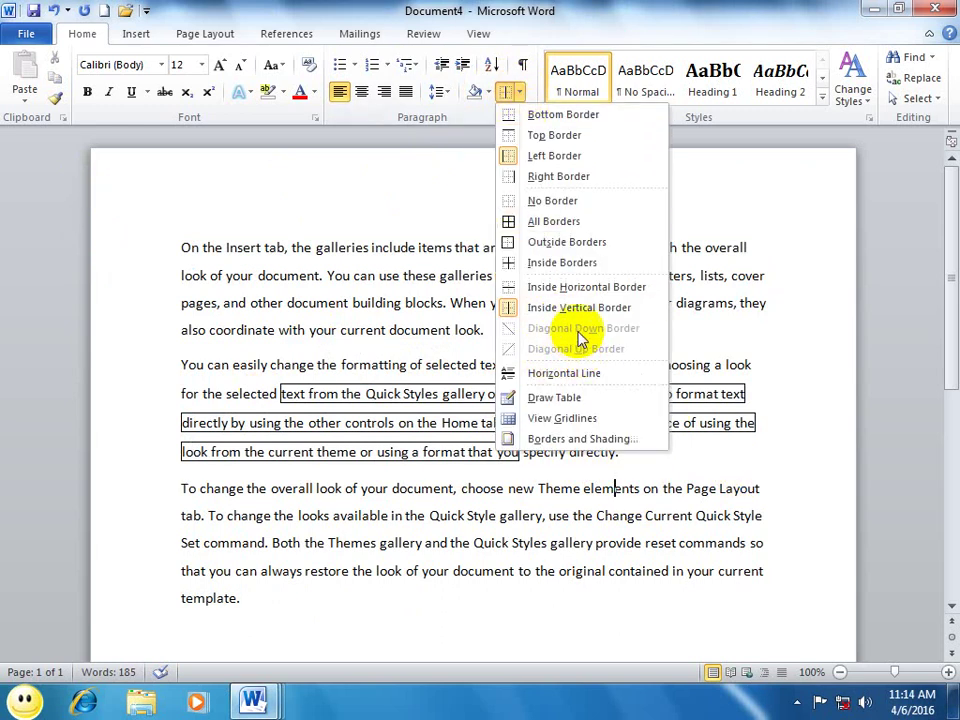
pyautogui.click(729, 459)
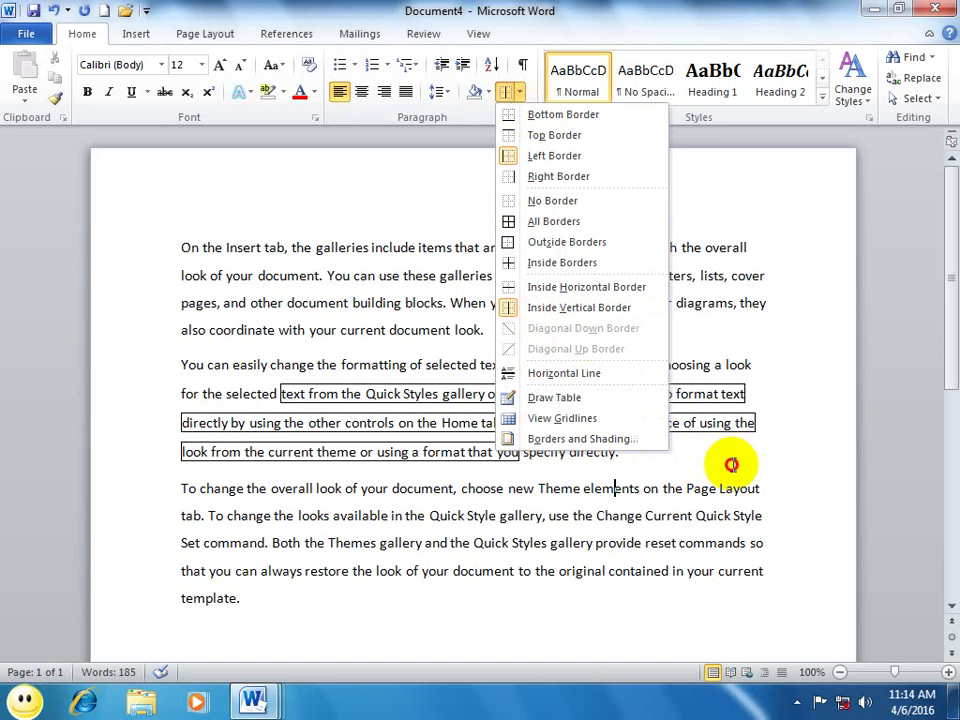
pyautogui.hotkey('ctrl', 'n')
pyautogui.write('+================+=================+==============+============')
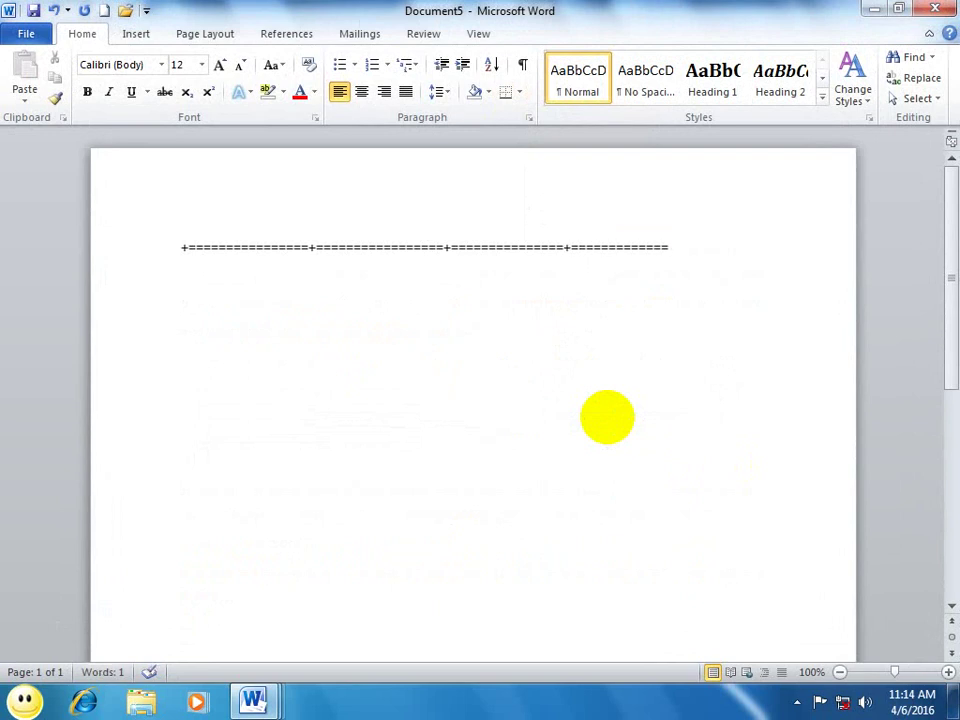
# Step: Turn the plus-and-equals line into a four-column table, add rows, and give rows 4–6 downward diagonals
pyautogui.press('Return')
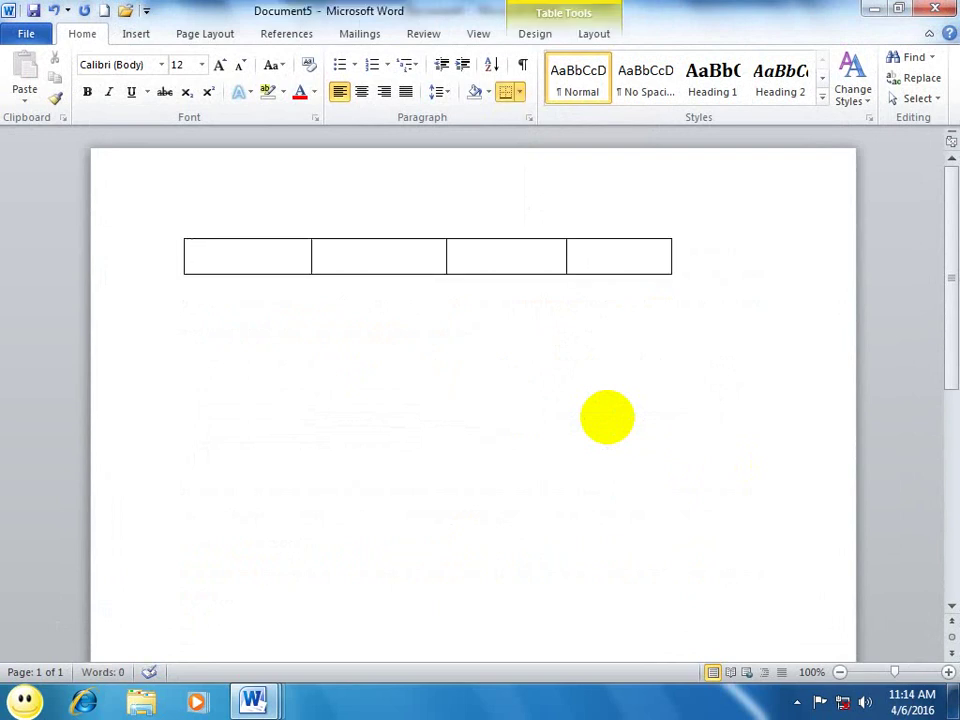
pyautogui.press('Tab')
pyautogui.press('Tab')
pyautogui.press('Tab')
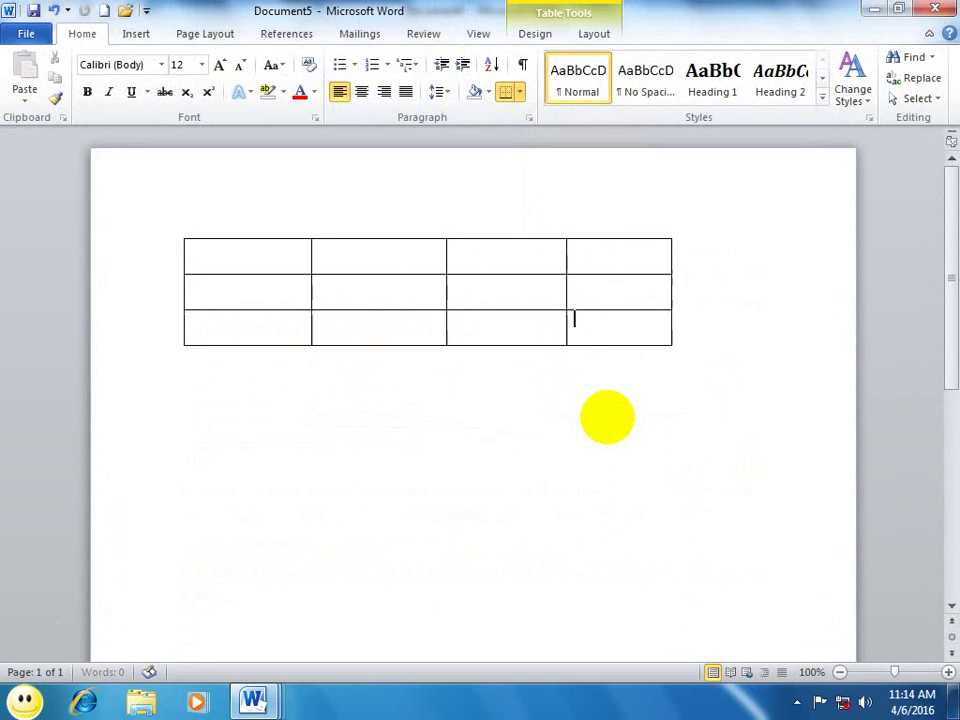
pyautogui.press('Tab')
pyautogui.press('Tab')
pyautogui.press('Tab')
pyautogui.press('Tab')
pyautogui.press('Tab')
pyautogui.press('Tab')
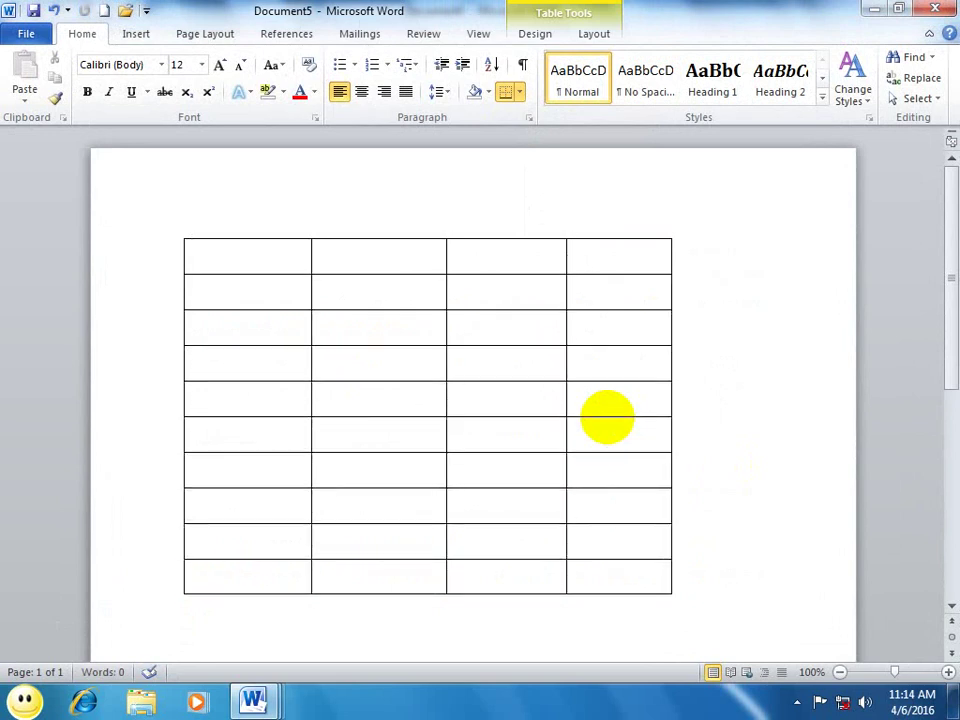
pyautogui.moveTo(606, 450); pyautogui.dragTo(295, 365)
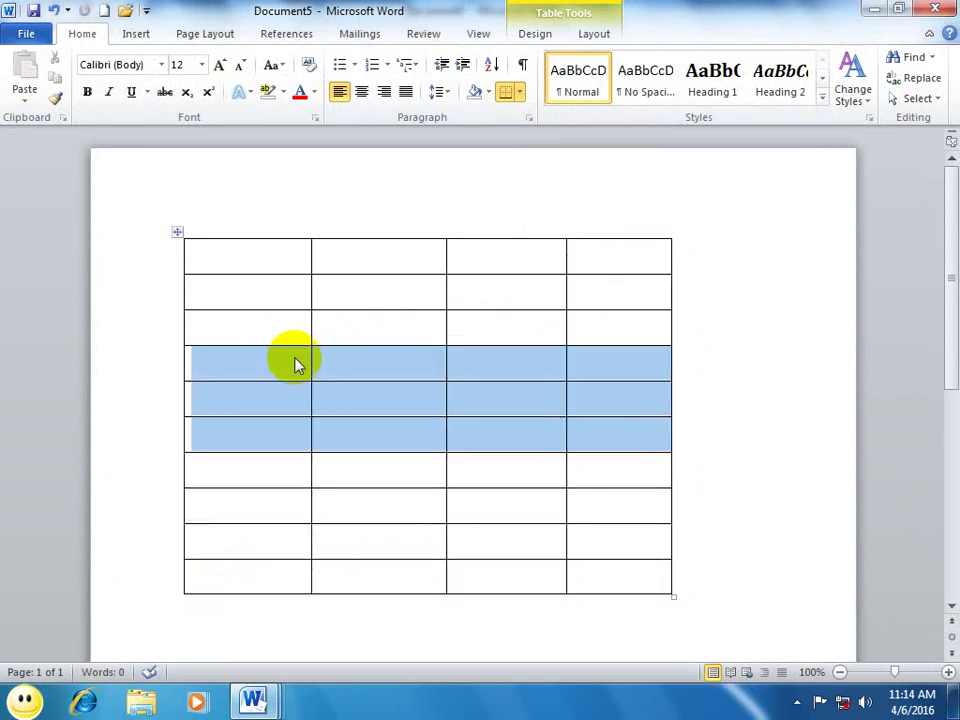
pyautogui.click(518, 92)
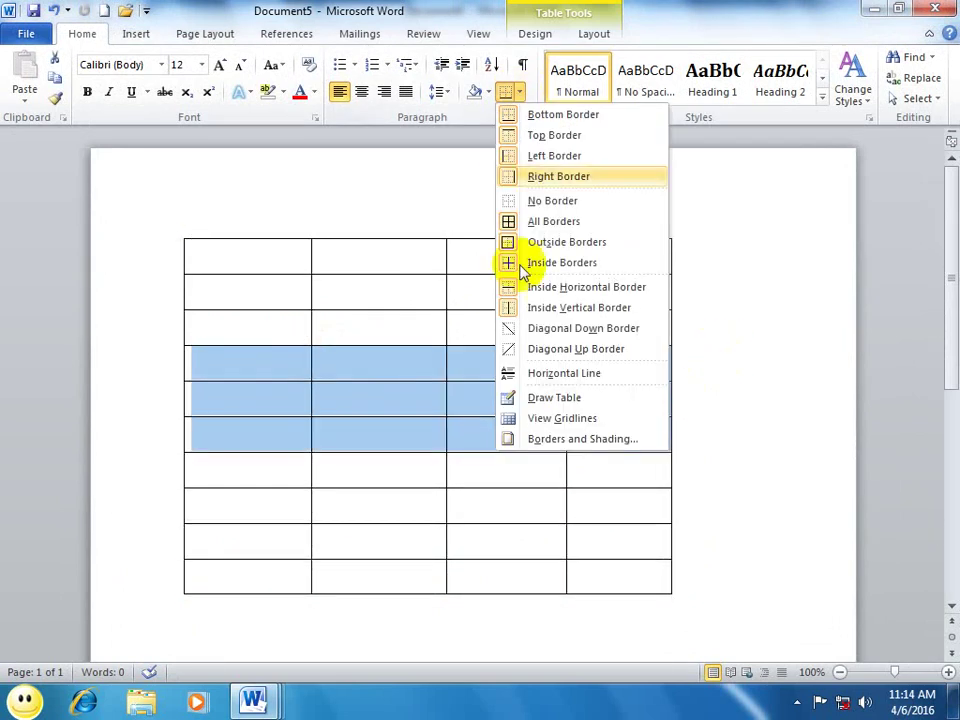
pyautogui.click(558, 330)
pyautogui.click(490, 506)
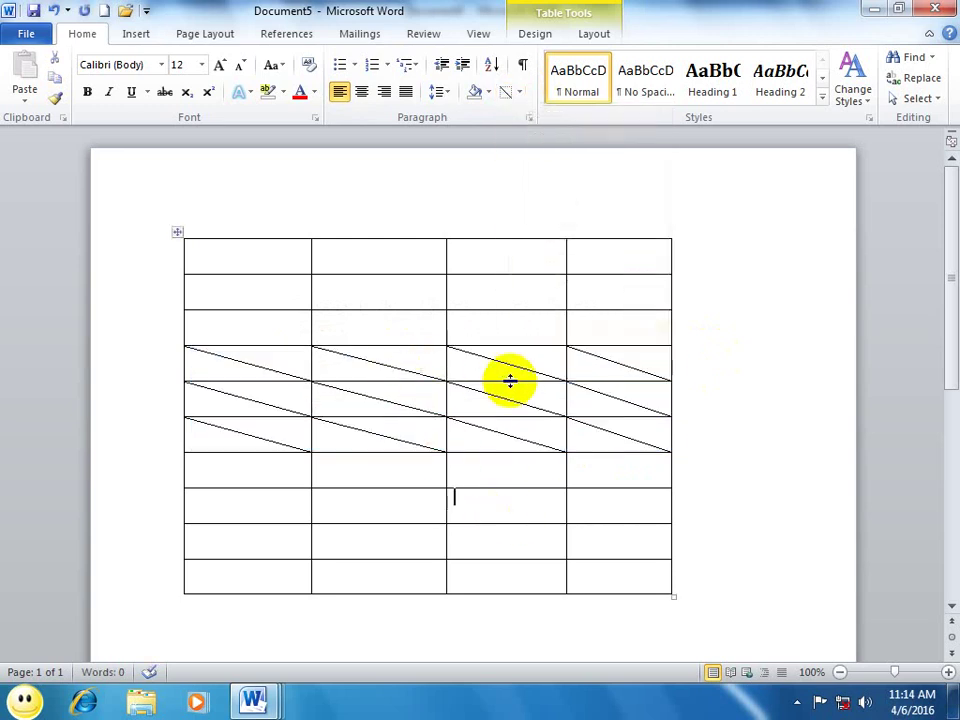
# Step: Widen column 3 slightly and add upward diagonal borders to rows 2–3, columns 2–4
pyautogui.moveTo(565, 547)
pyautogui.mouseDown()
pyautogui.moveTo(540, 504)
pyautogui.moveTo(574, 504)
pyautogui.mouseUp()
pyautogui.moveTo(415, 487); pyautogui.dragTo(474, 497)
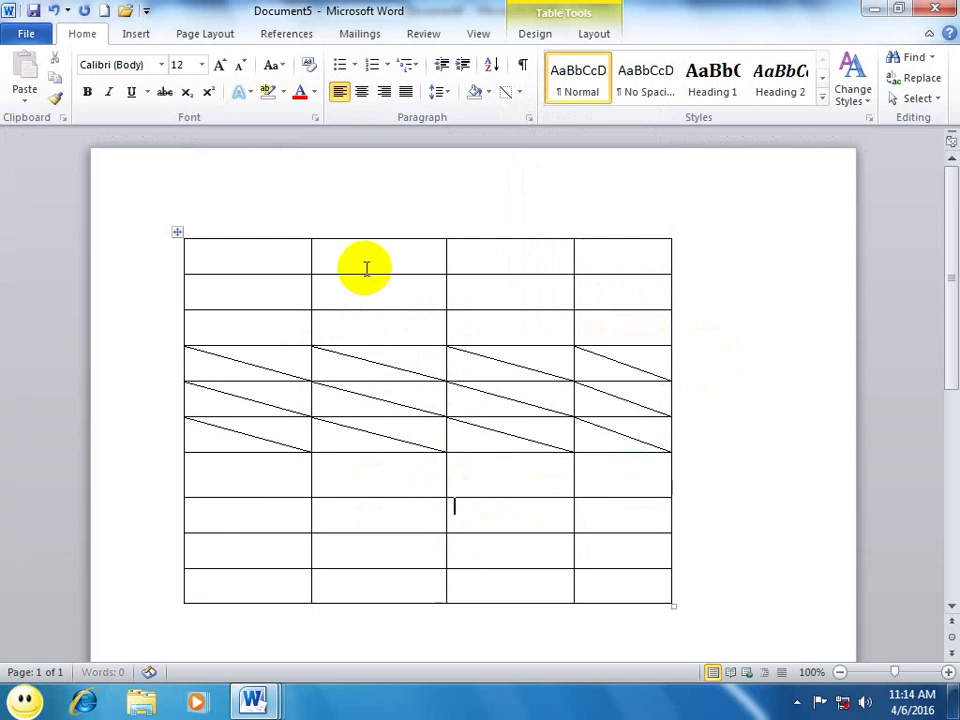
pyautogui.moveTo(380, 290); pyautogui.dragTo(591, 330)
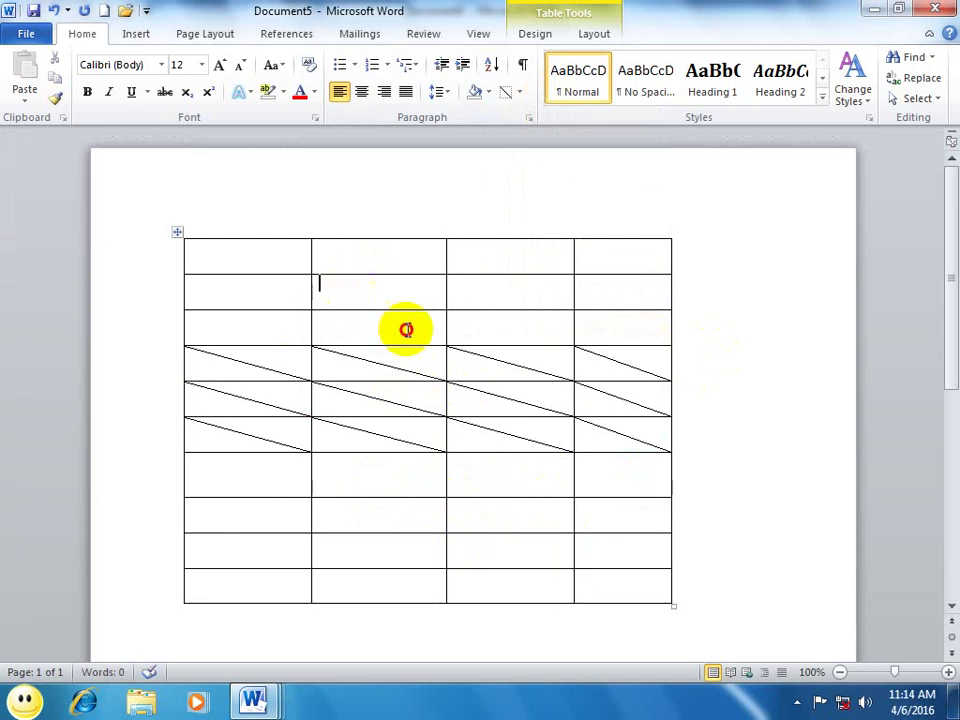
pyautogui.click(520, 92)
pyautogui.click(589, 347)
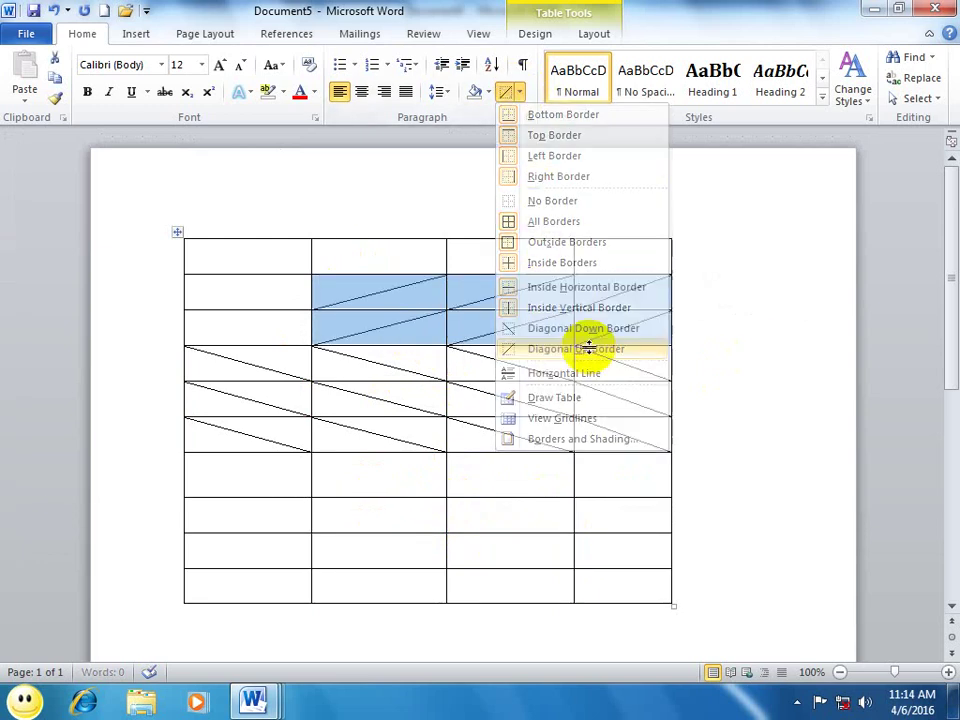
pyautogui.click(735, 407)
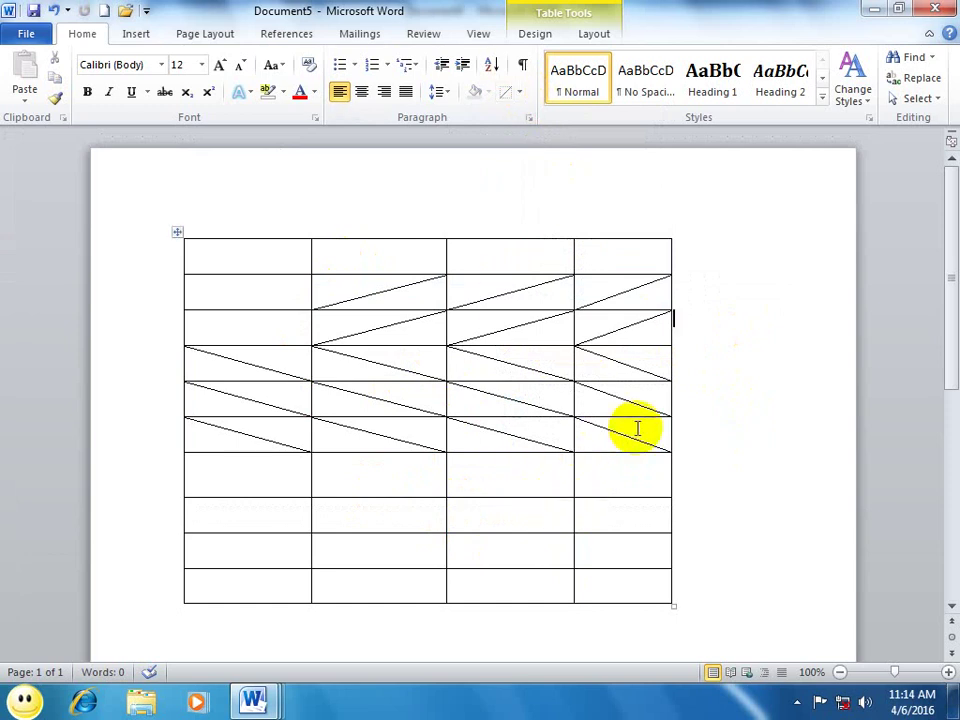
# Step: In a new document, type 'dfgdfg', insert a horizontal line, and make another from typed dashes
pyautogui.hotkey('ctrl', 'n')
pyautogui.write('df')
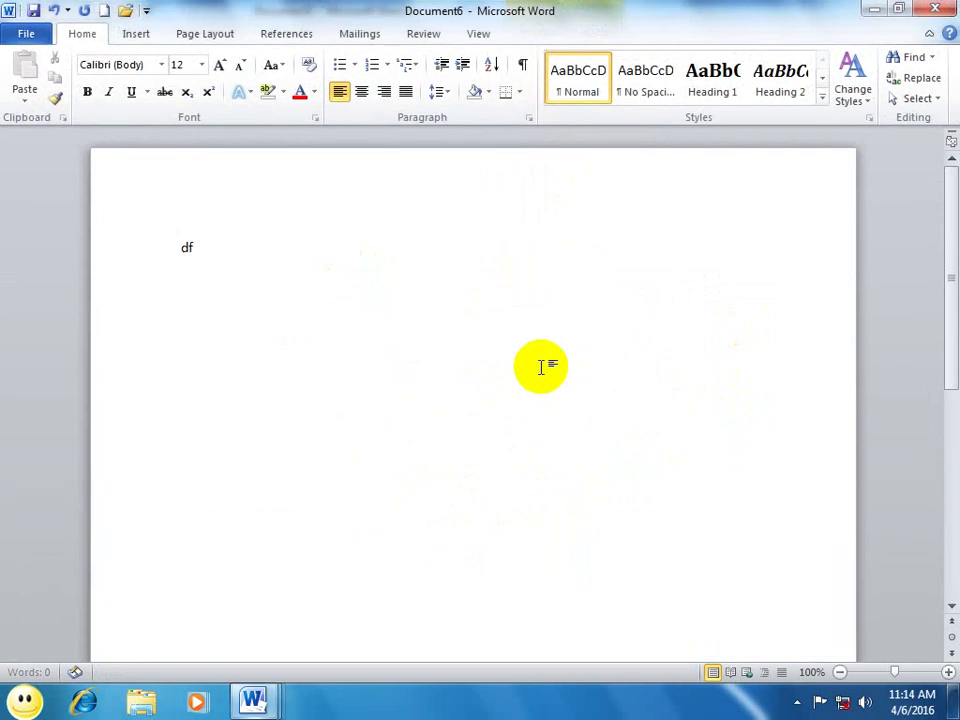
pyautogui.write('gdfg')
pyautogui.click(520, 93)
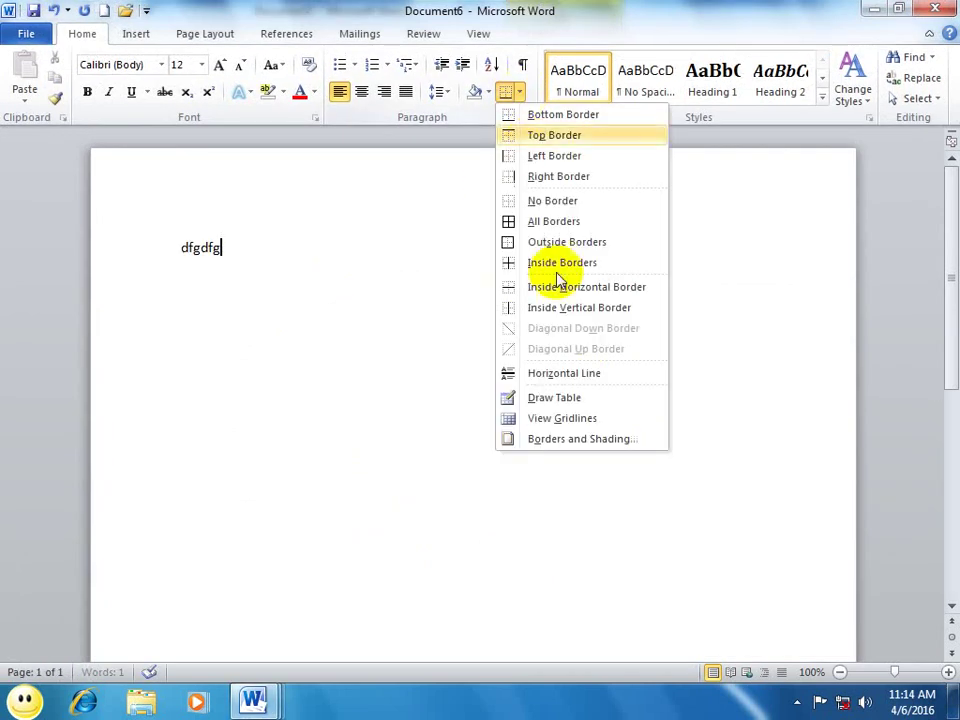
pyautogui.click(562, 378)
pyautogui.write('---')
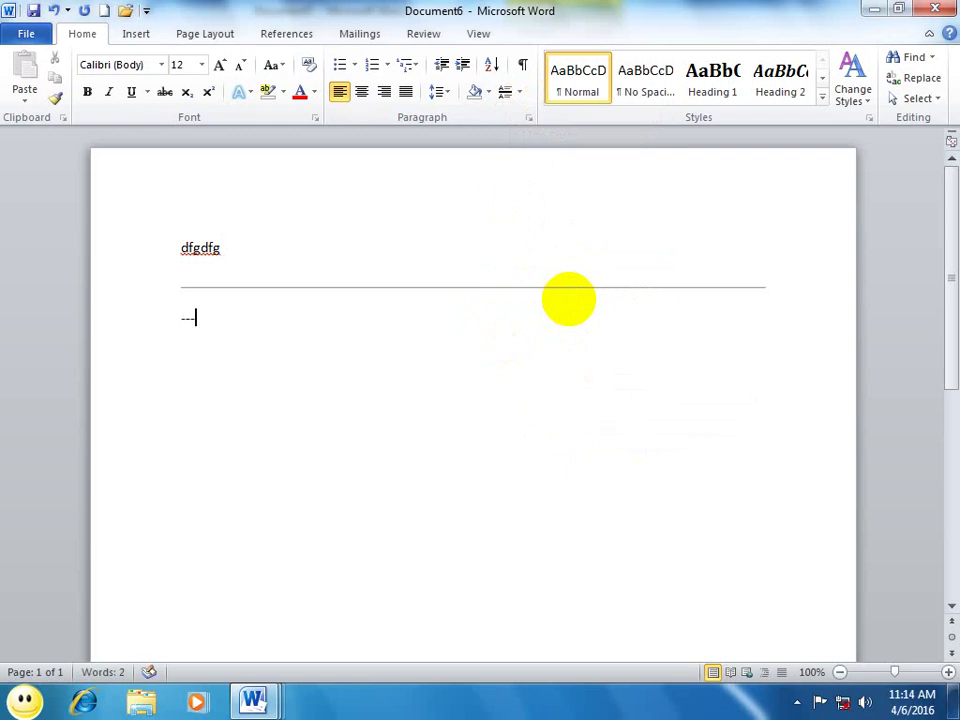
pyautogui.press('Return')
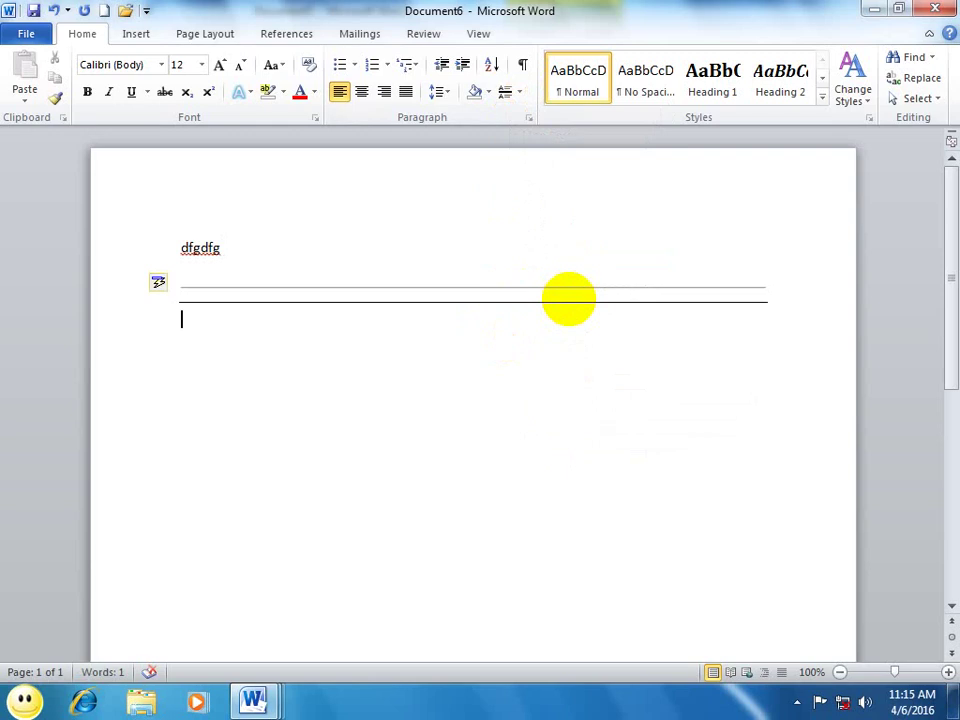
# Step: Browse the Shading and Borders menus and the Insert Table grid without applying anything
pyautogui.click(488, 91)
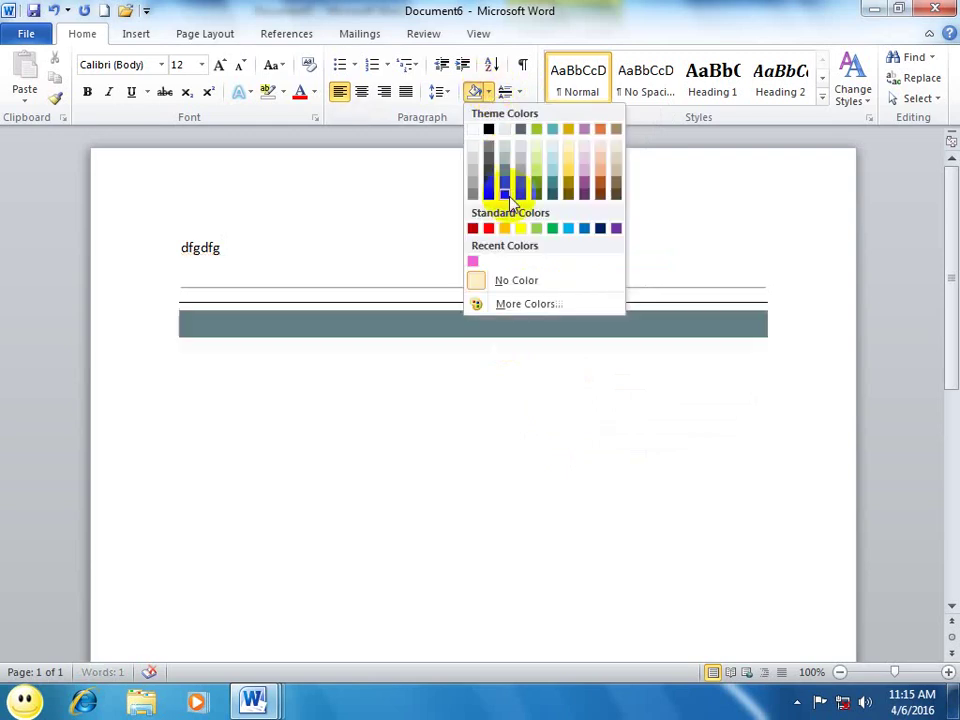
pyautogui.click(503, 93)
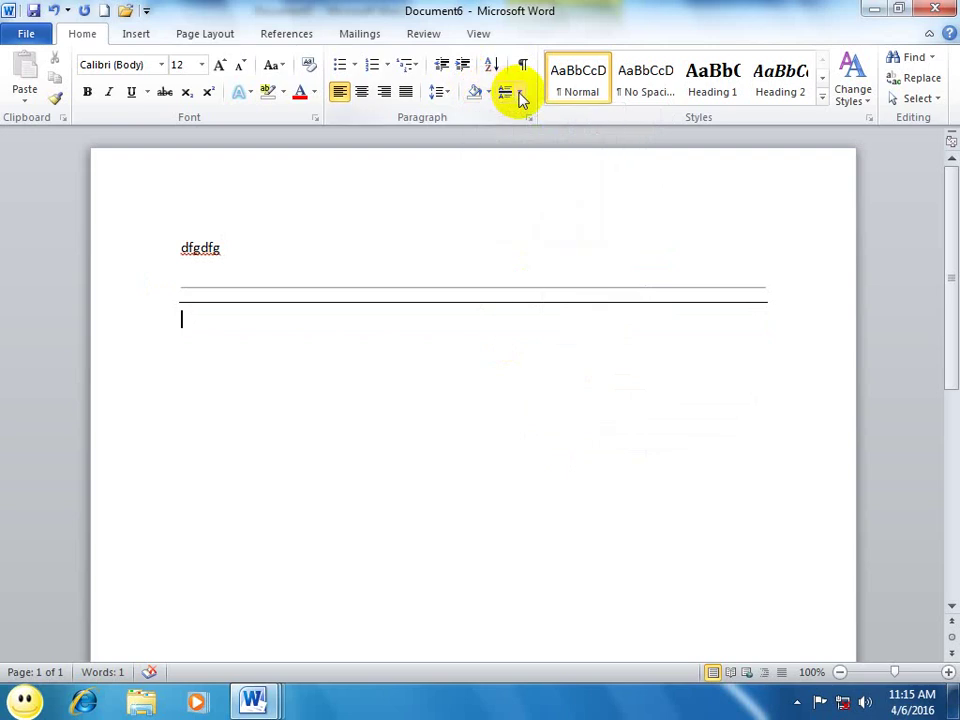
pyautogui.click(519, 92)
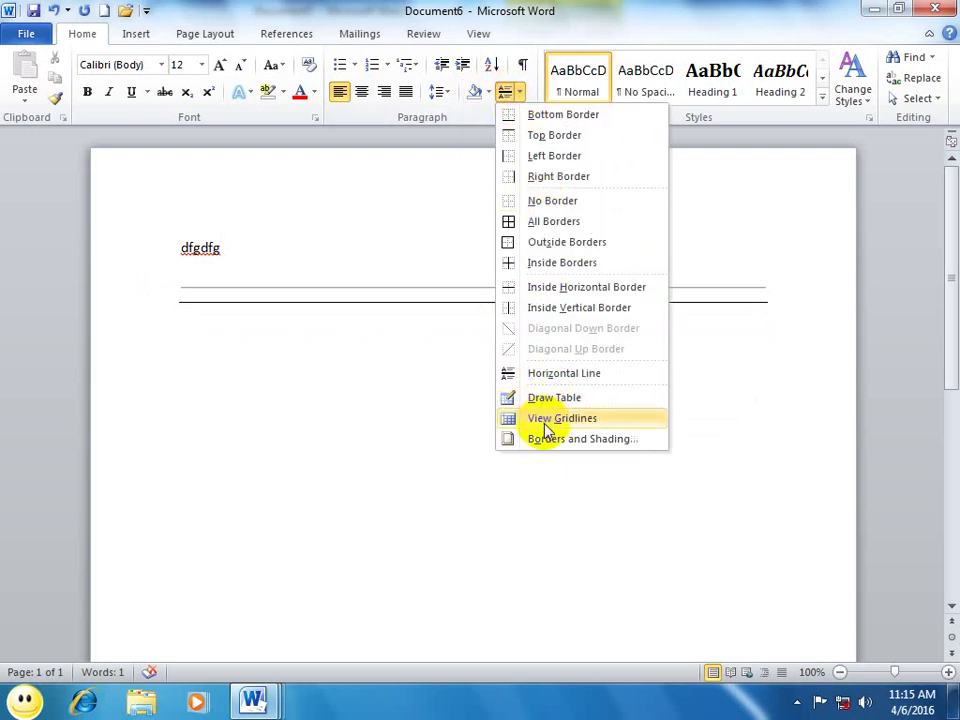
pyautogui.click(134, 36)
pyautogui.click(118, 90)
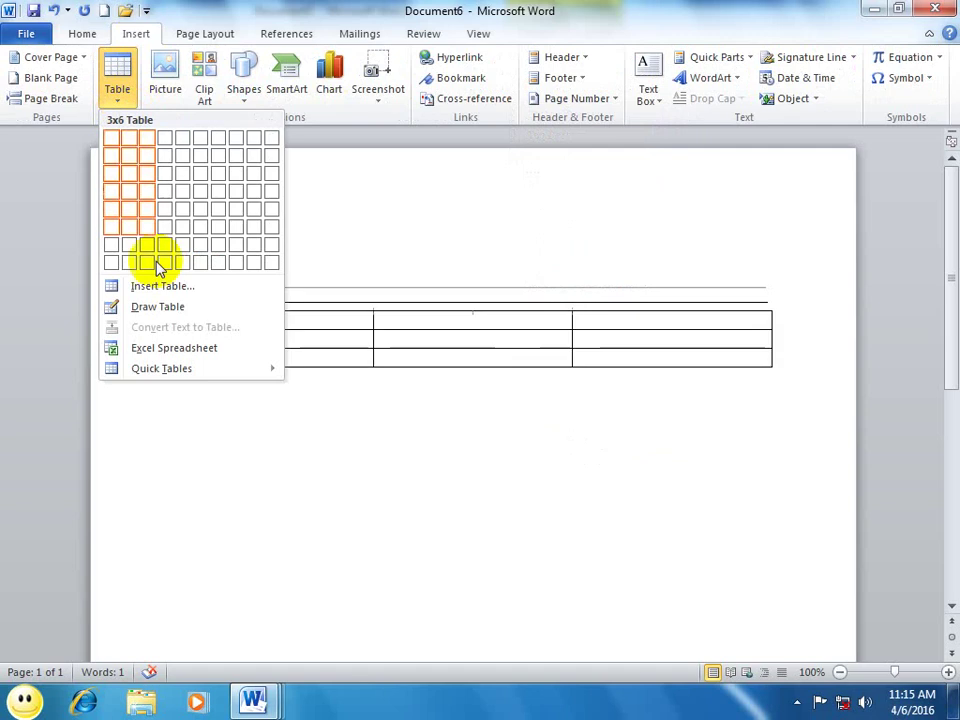
pyautogui.click(390, 189)
pyautogui.click(84, 36)
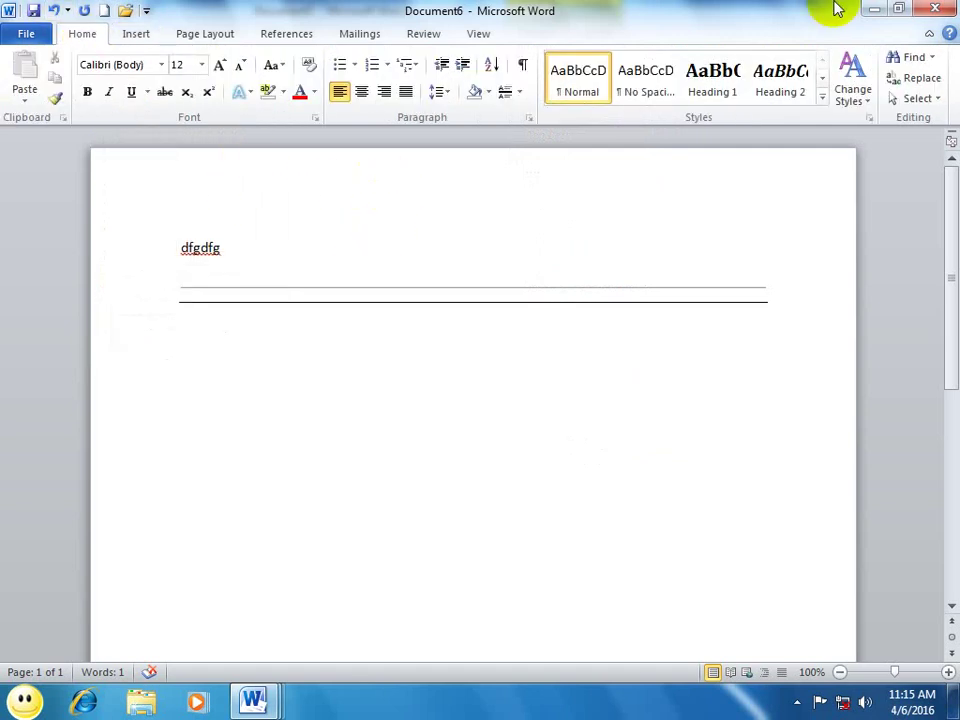
# Step: Close Document6 and the table document Document5 without saving, returning to Document4
pyautogui.click(935, 8)
pyautogui.click(486, 374)
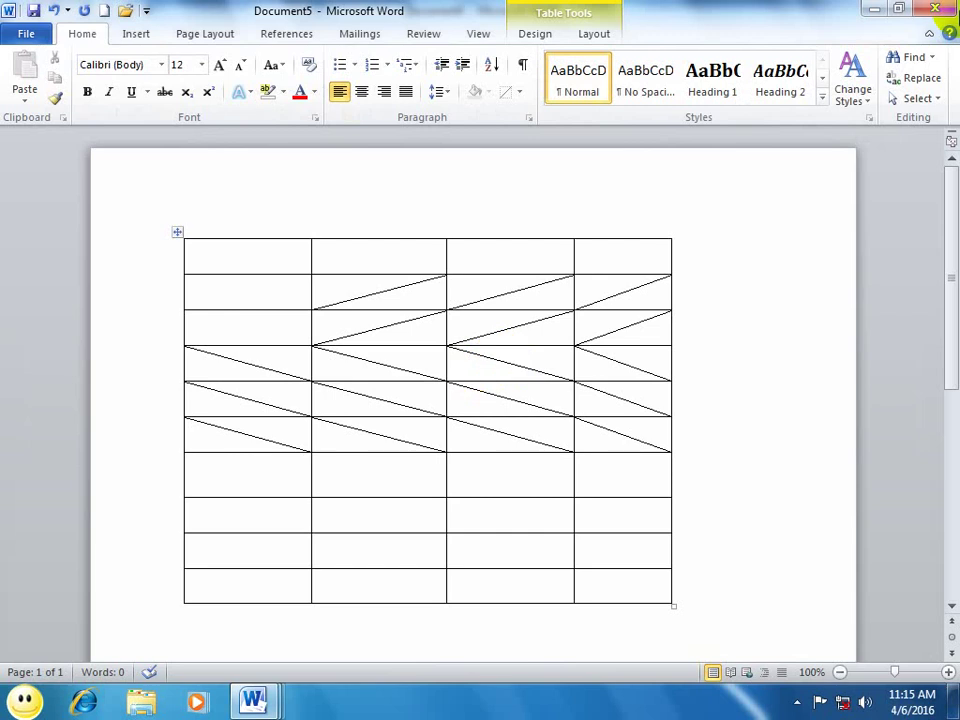
pyautogui.click(935, 8)
pyautogui.click(503, 378)
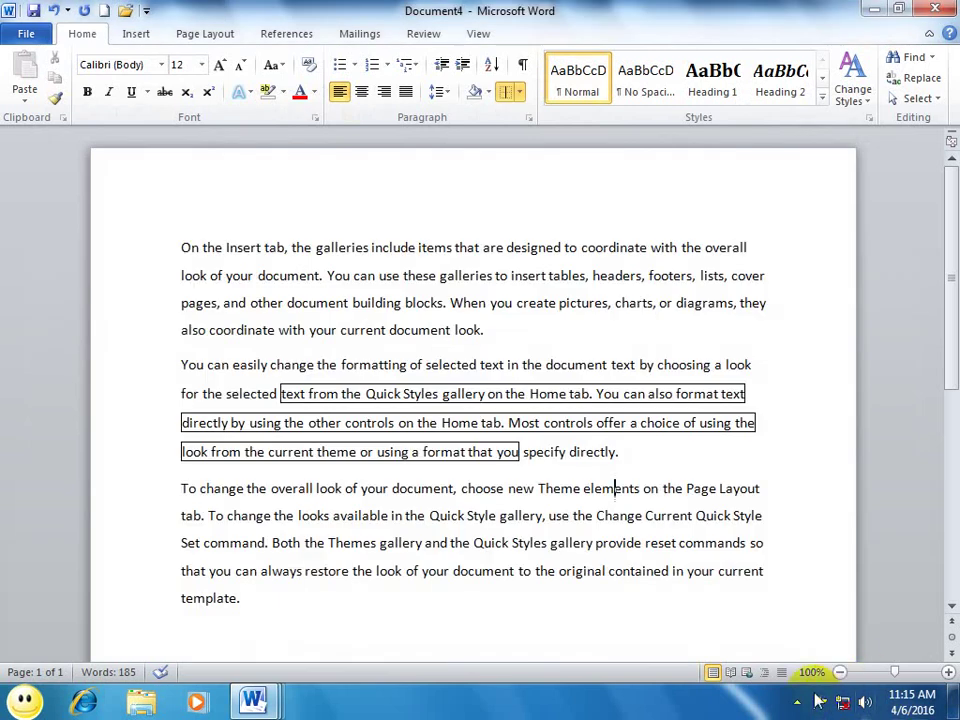